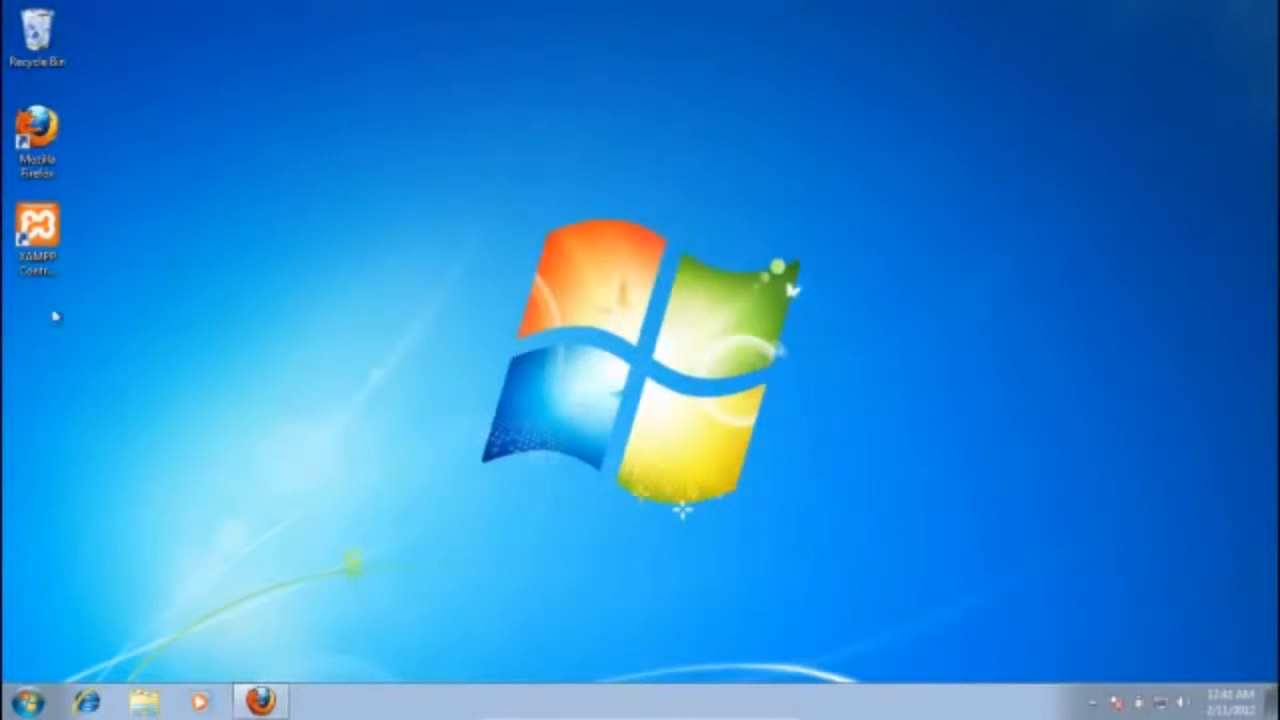
pyautogui.click(50, 262)
pyautogui.click(260, 700)
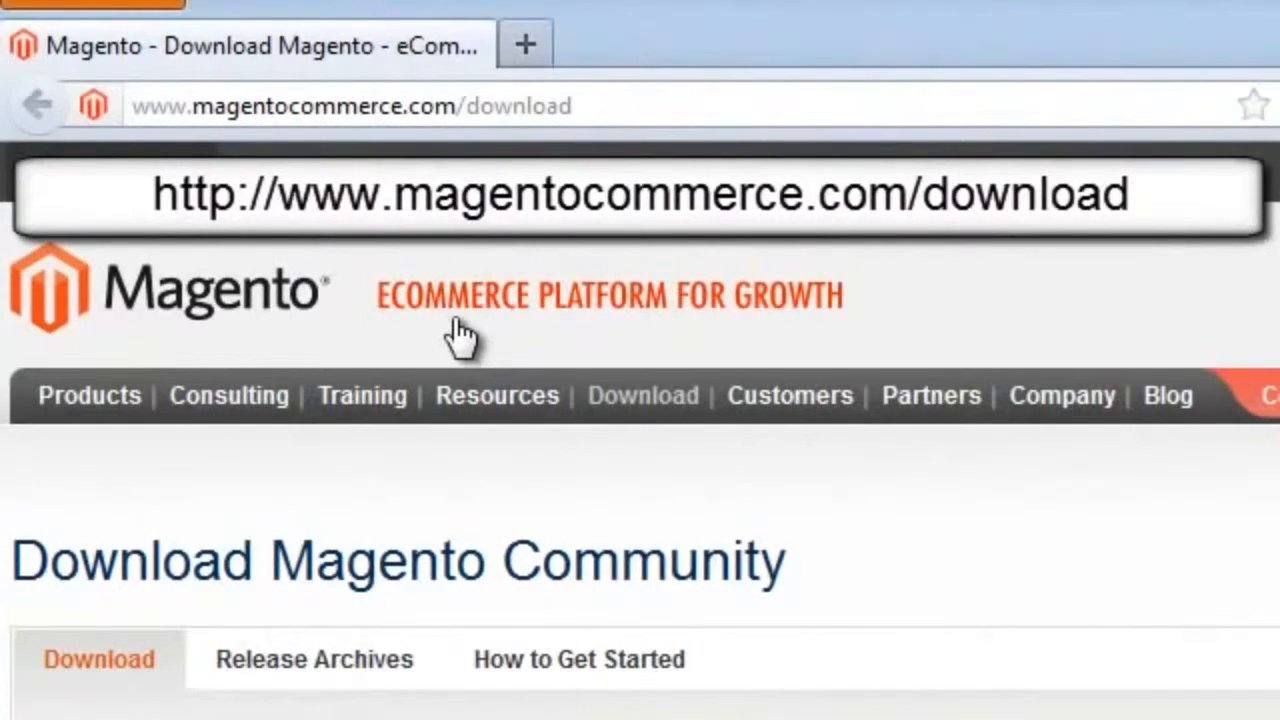
pyautogui.moveTo(497, 395)
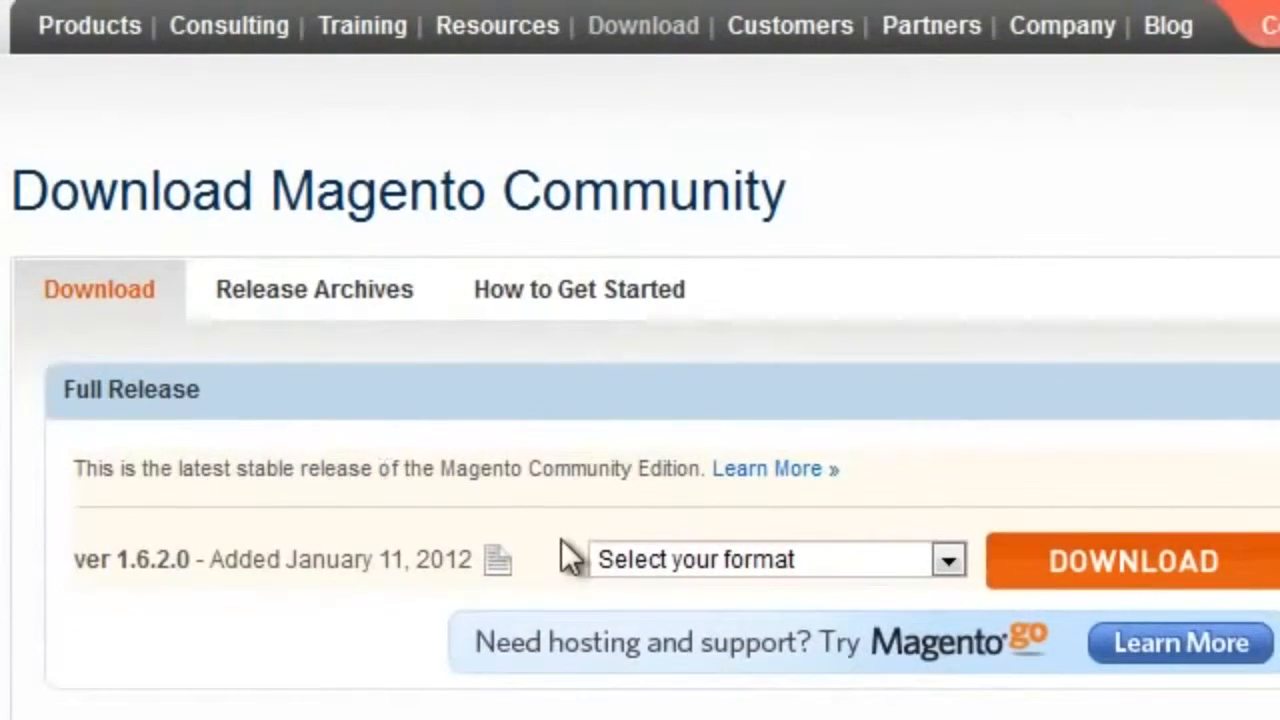
# Step: Download the full release as magento-1.6.2.0.zip without logging in, and save the file to disk
pyautogui.click(951, 562)
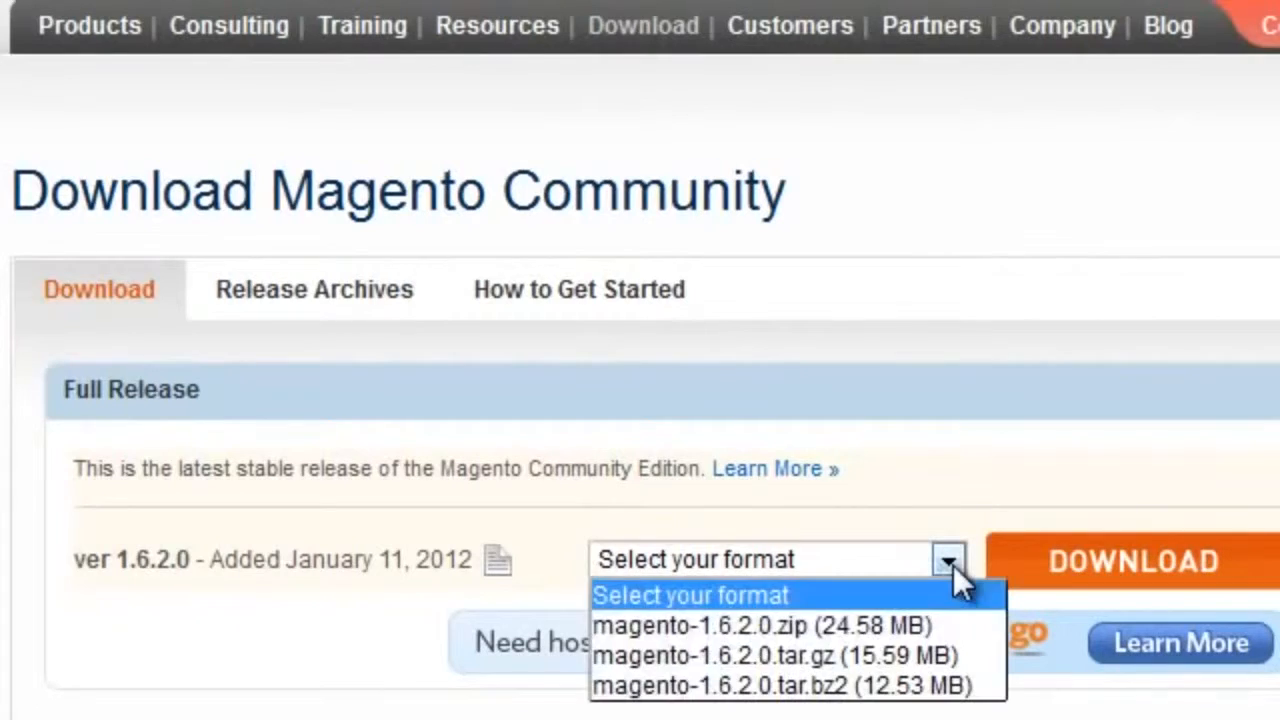
pyautogui.click(941, 627)
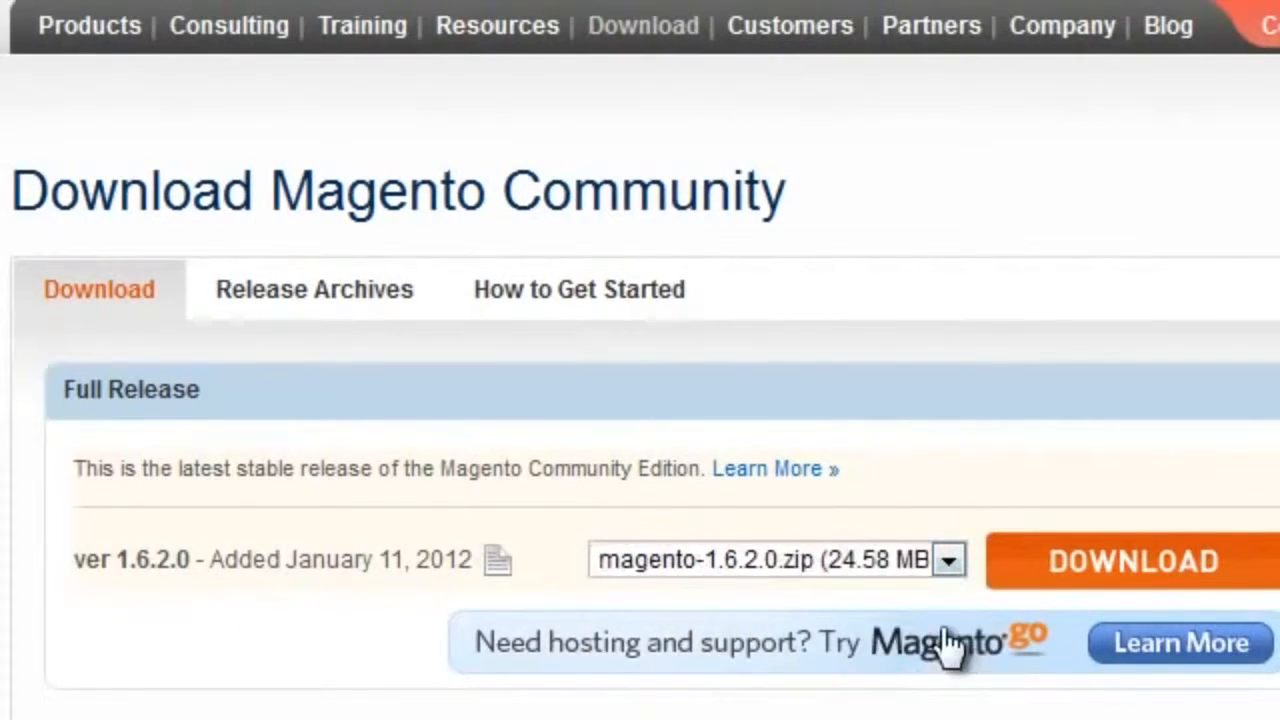
pyautogui.click(1110, 566)
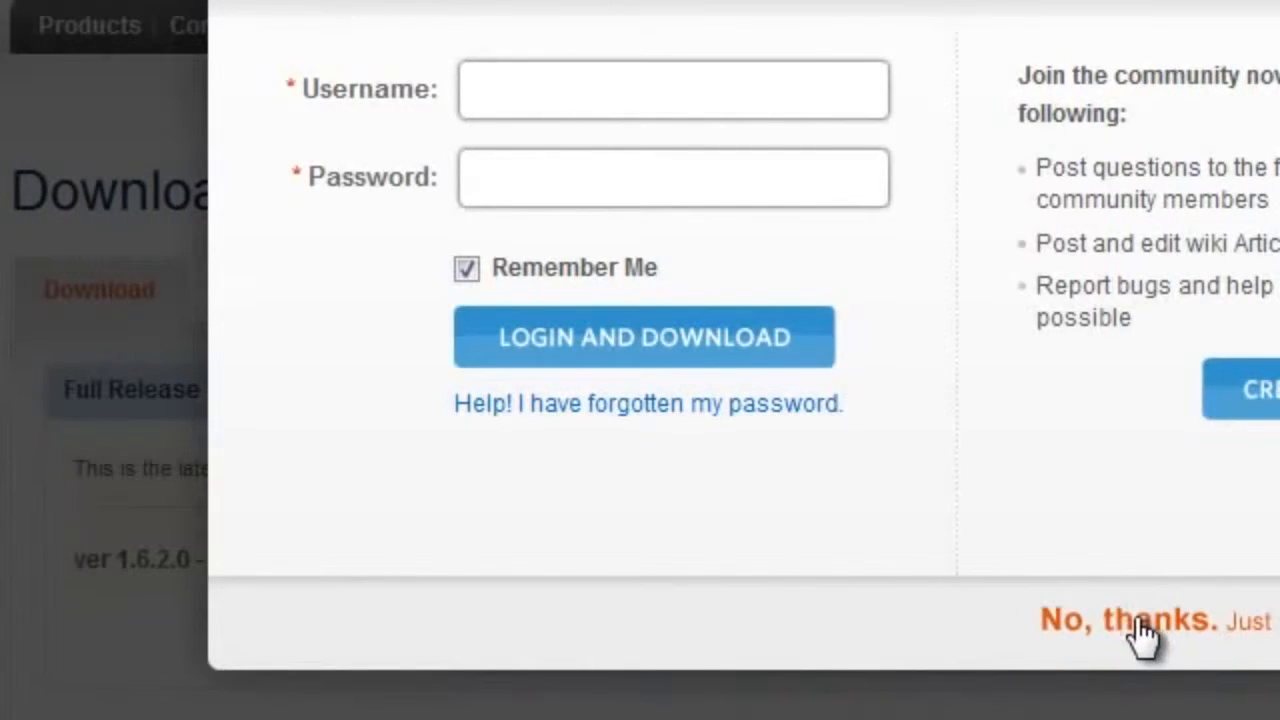
pyautogui.click(1140, 625)
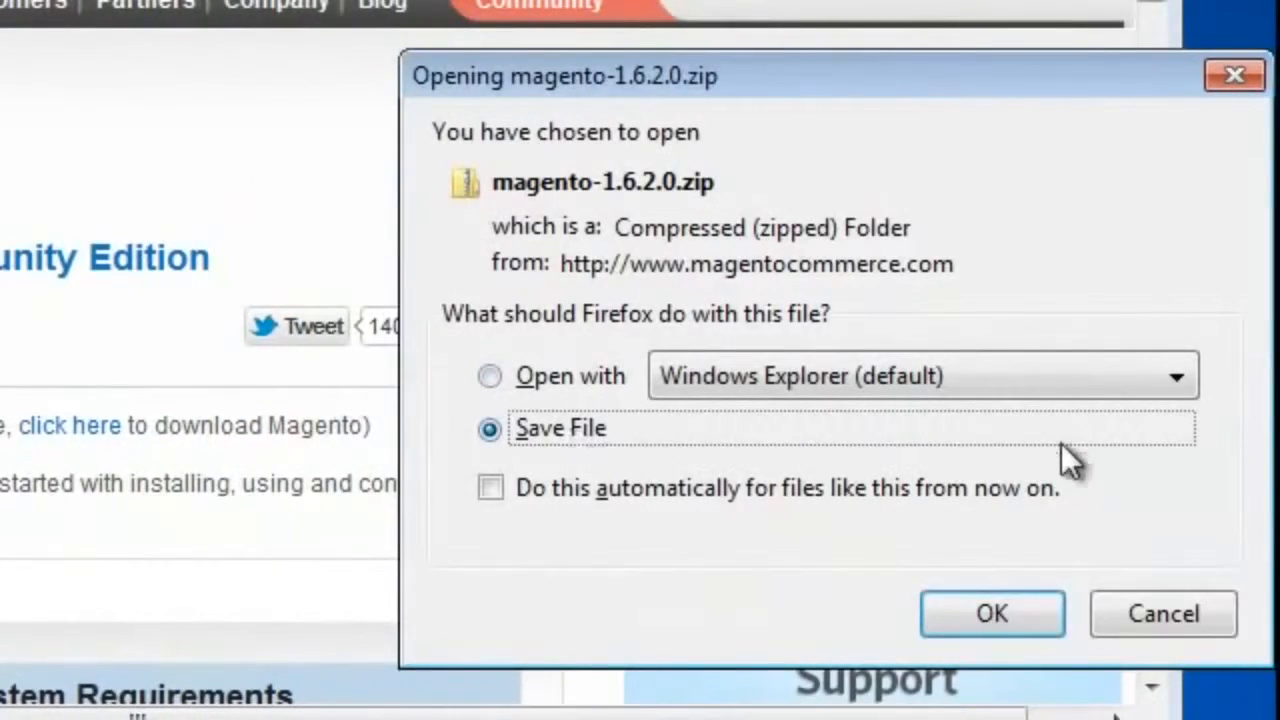
pyautogui.click(1025, 605)
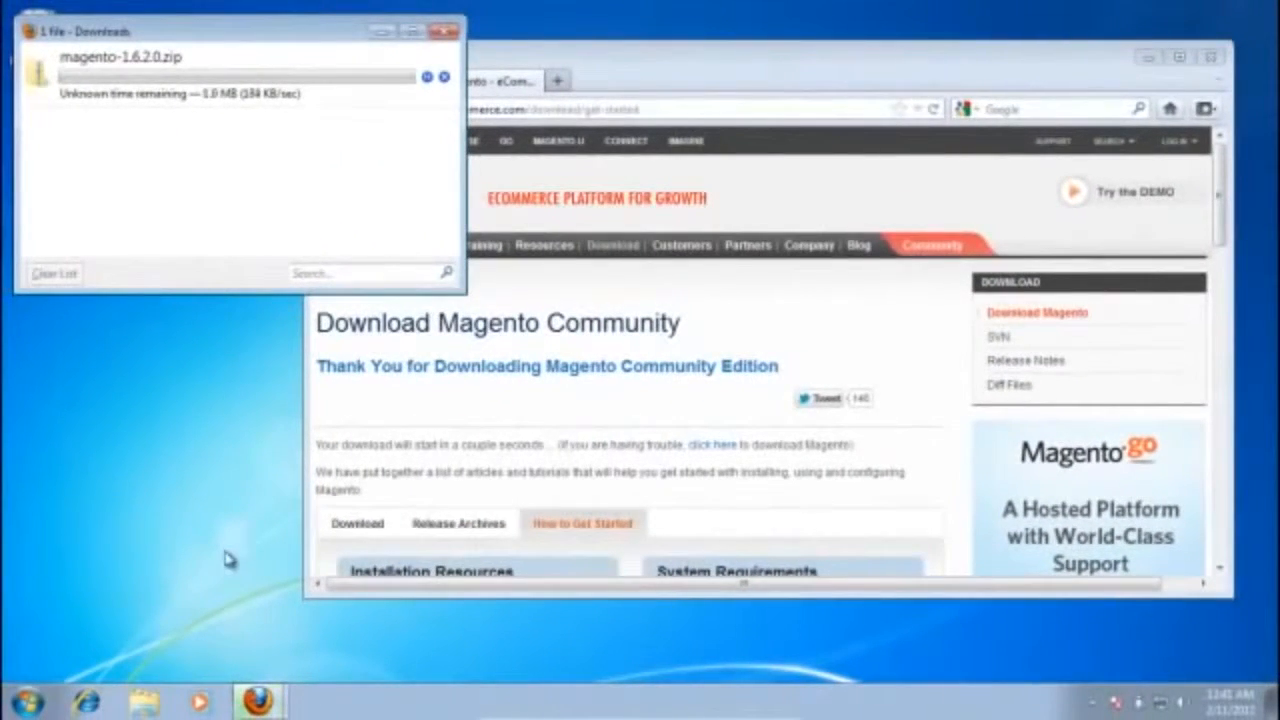
# Step: Open the htdocs folder inside C:\xampp in Windows Explorer
pyautogui.click(146, 705)
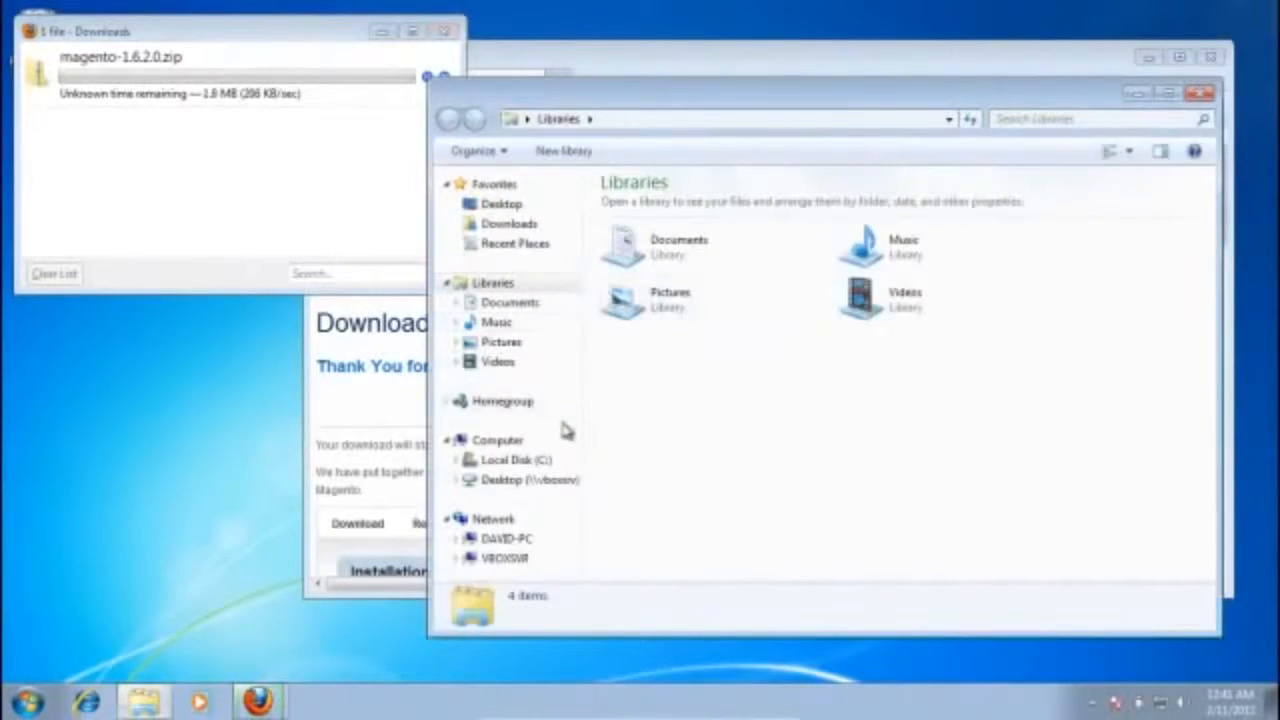
pyautogui.click(520, 461)
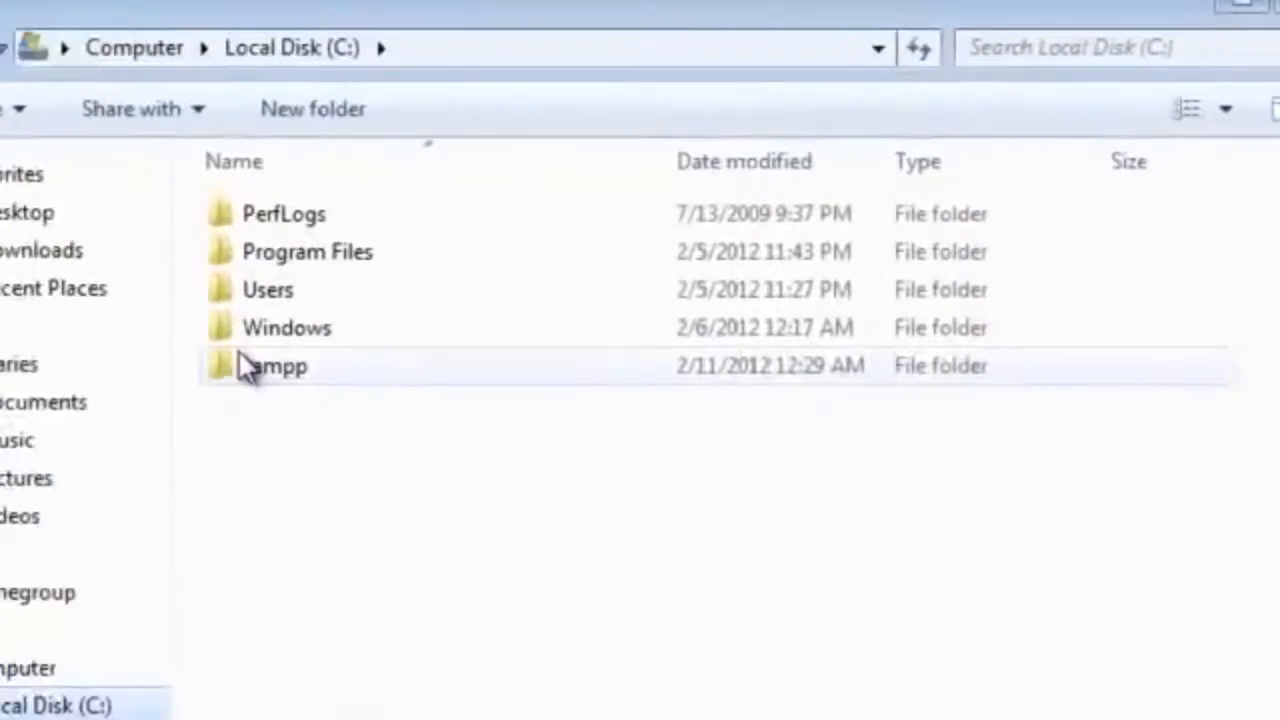
pyautogui.doubleClick(590, 290)
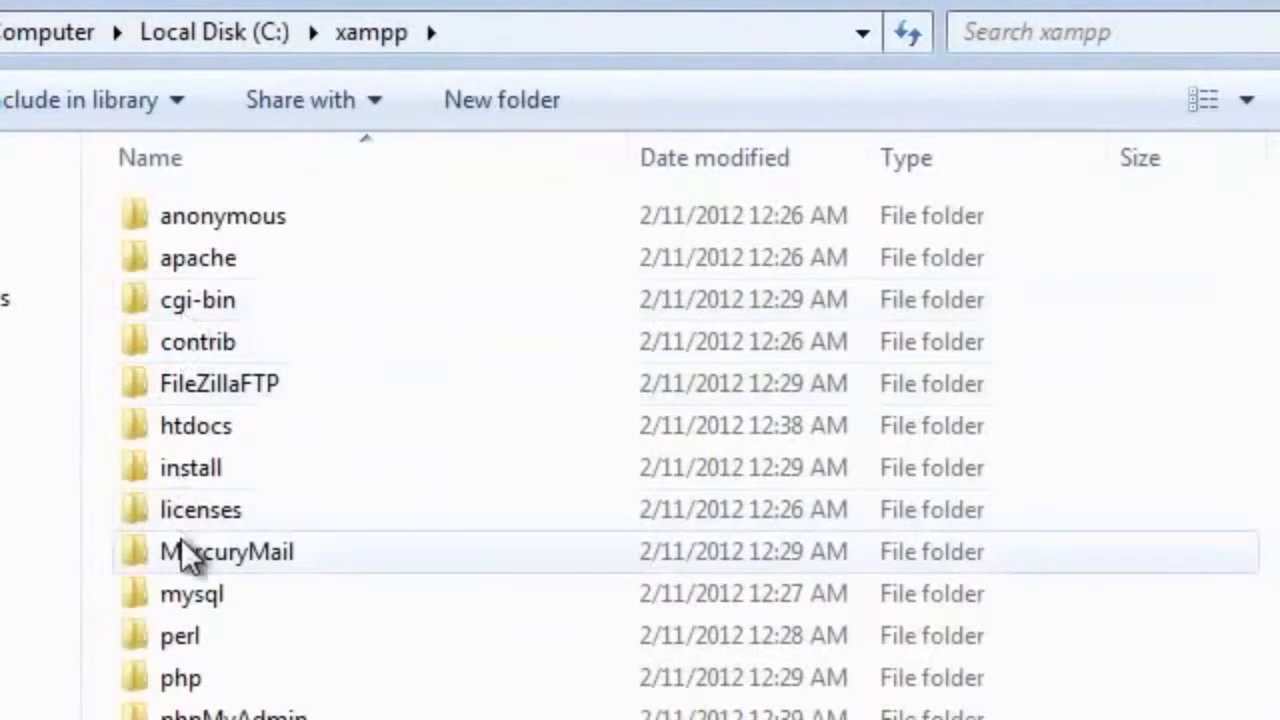
pyautogui.doubleClick(189, 428)
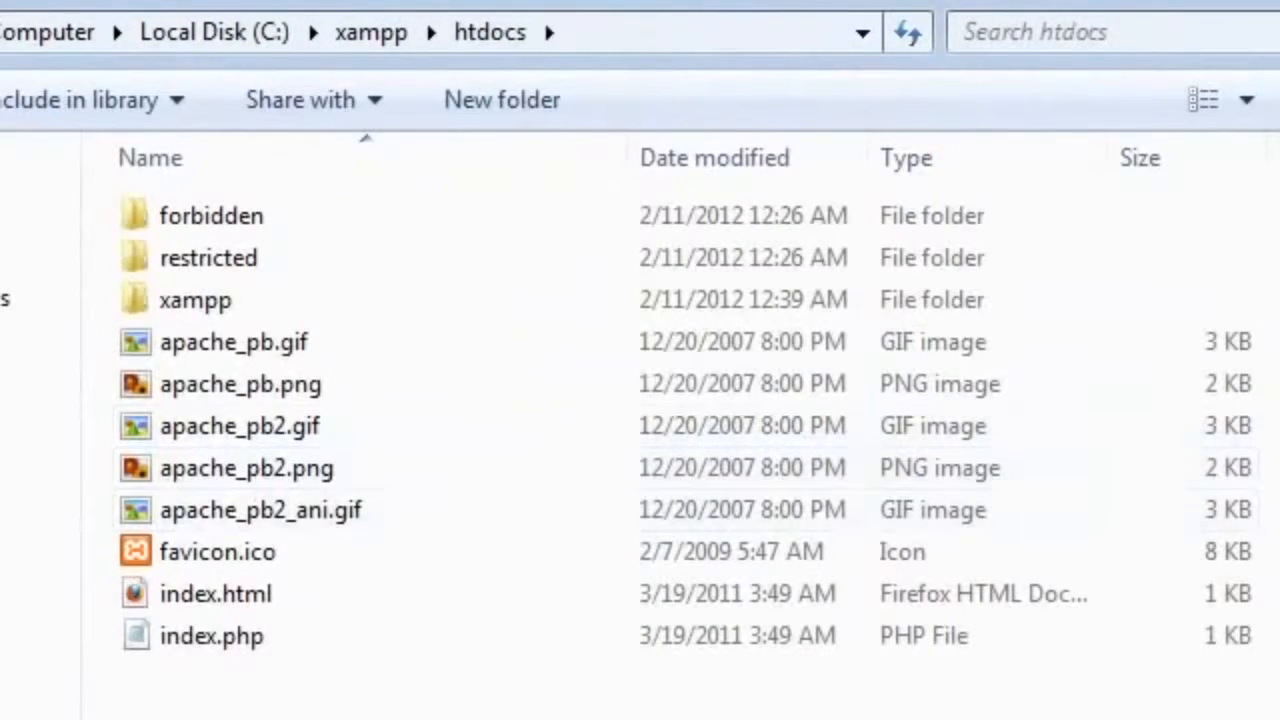
# Step: Create a new folder named magento inside htdocs
pyautogui.rightClick(390, 243)
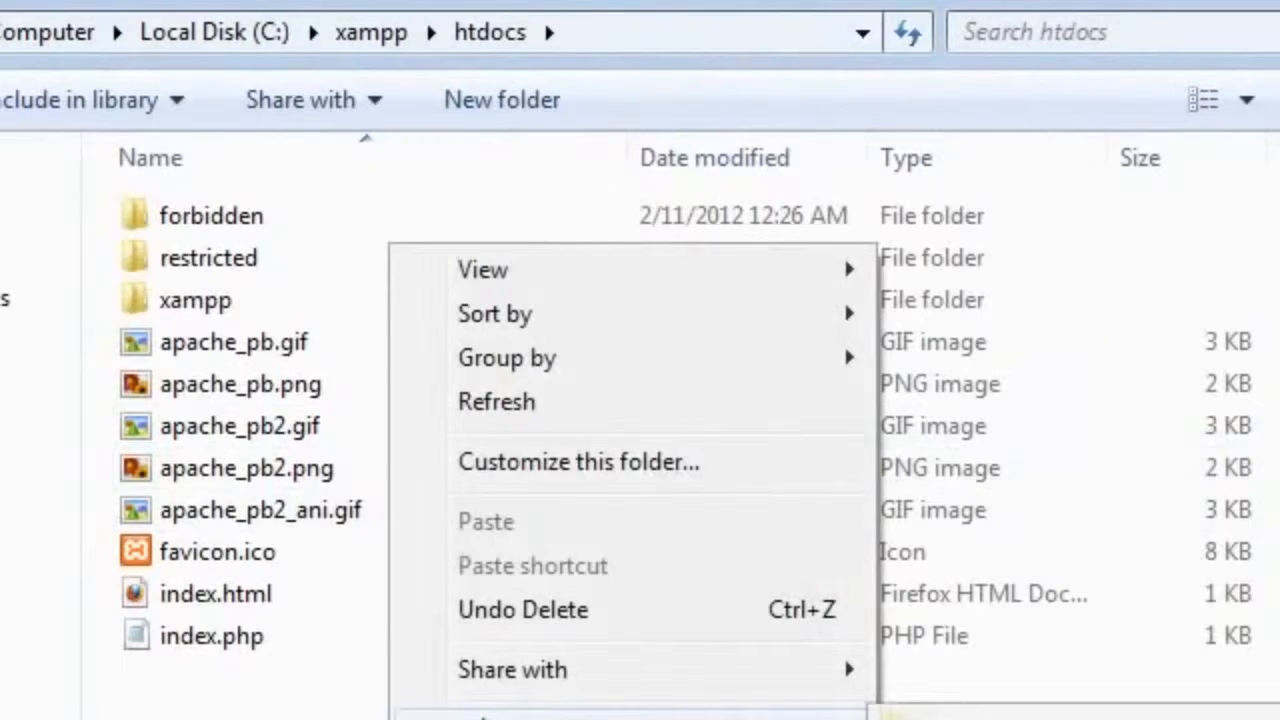
pyautogui.click(950, 717)
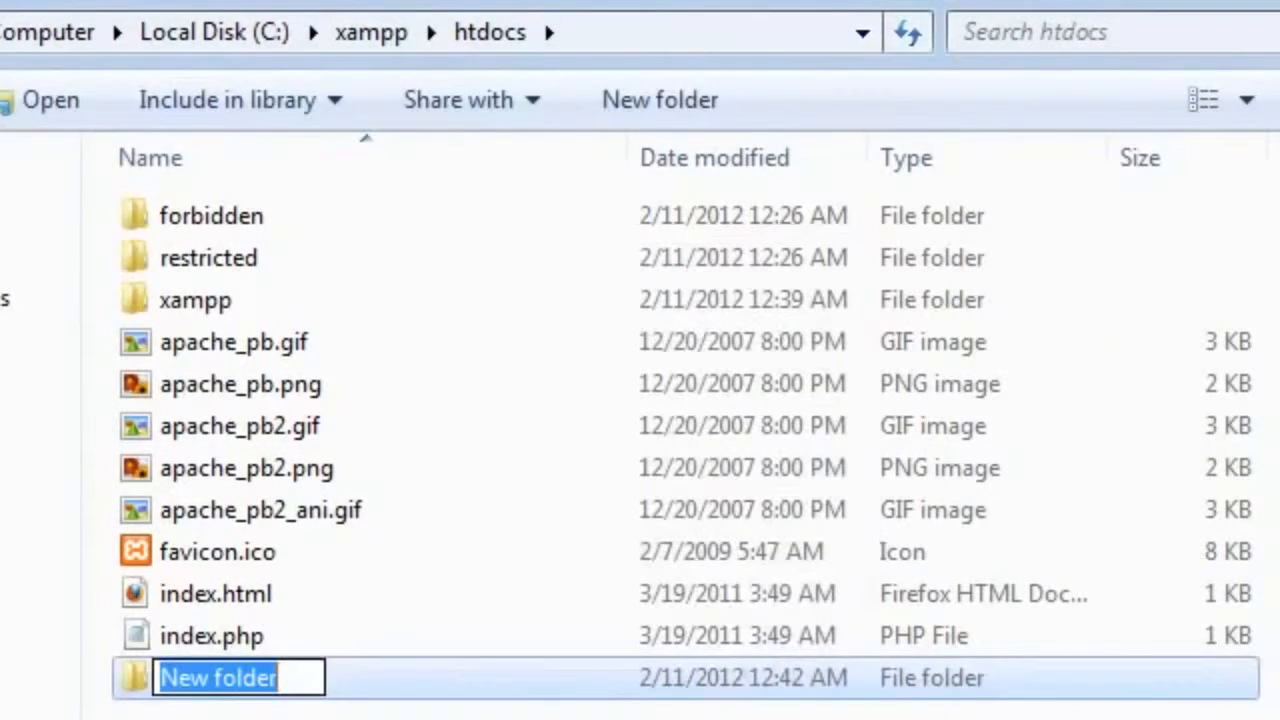
pyautogui.write('magento')
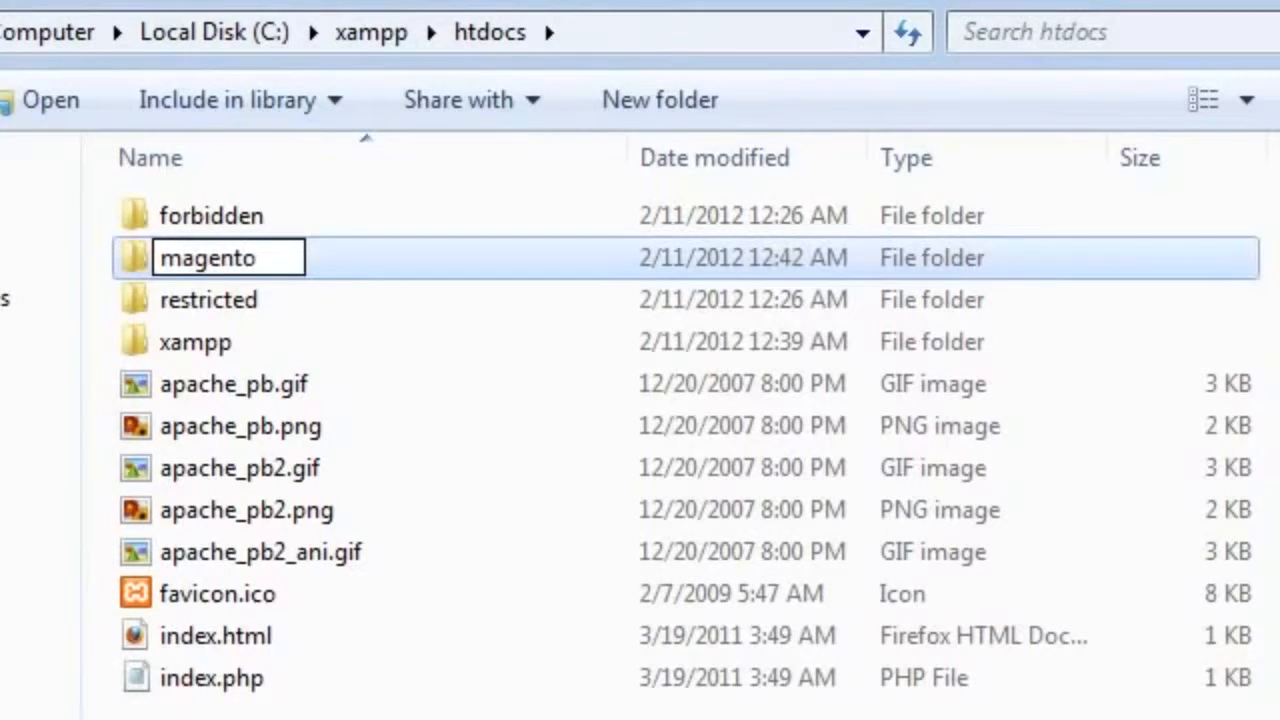
pyautogui.press('Return')
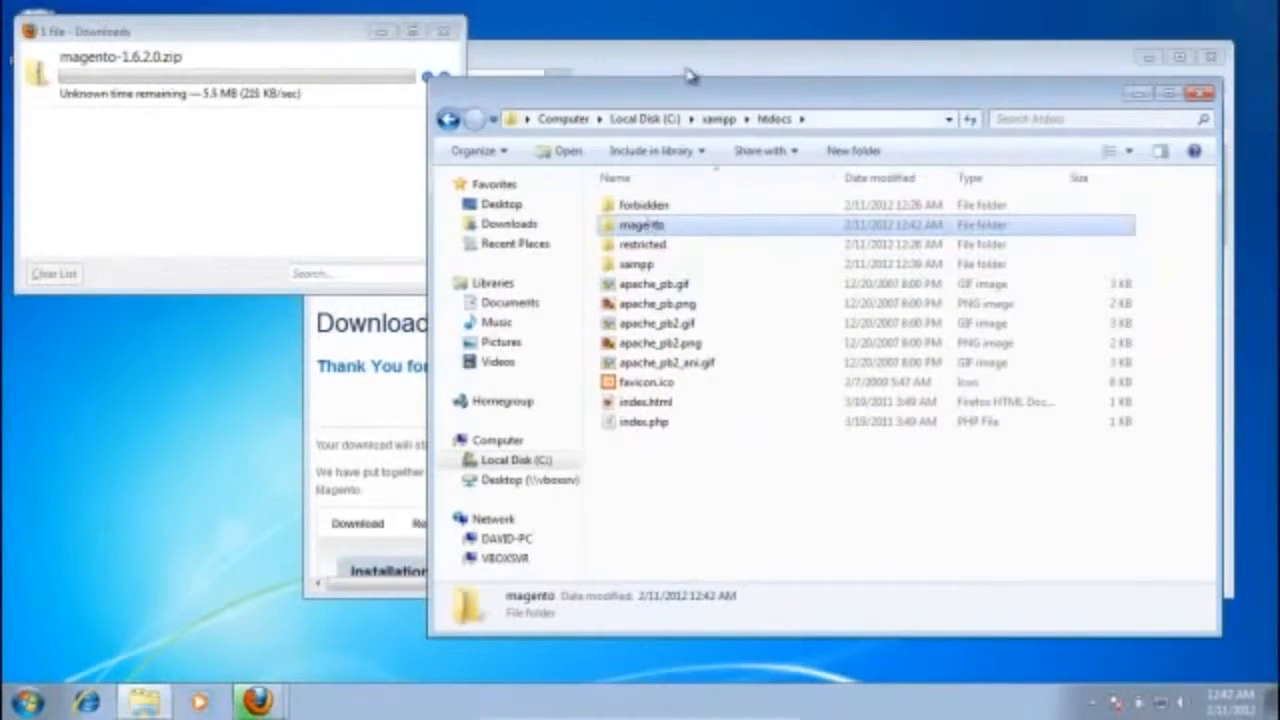
# Step: Switch back to Firefox and go to localhost/phpmyadmin
pyautogui.click(686, 54)
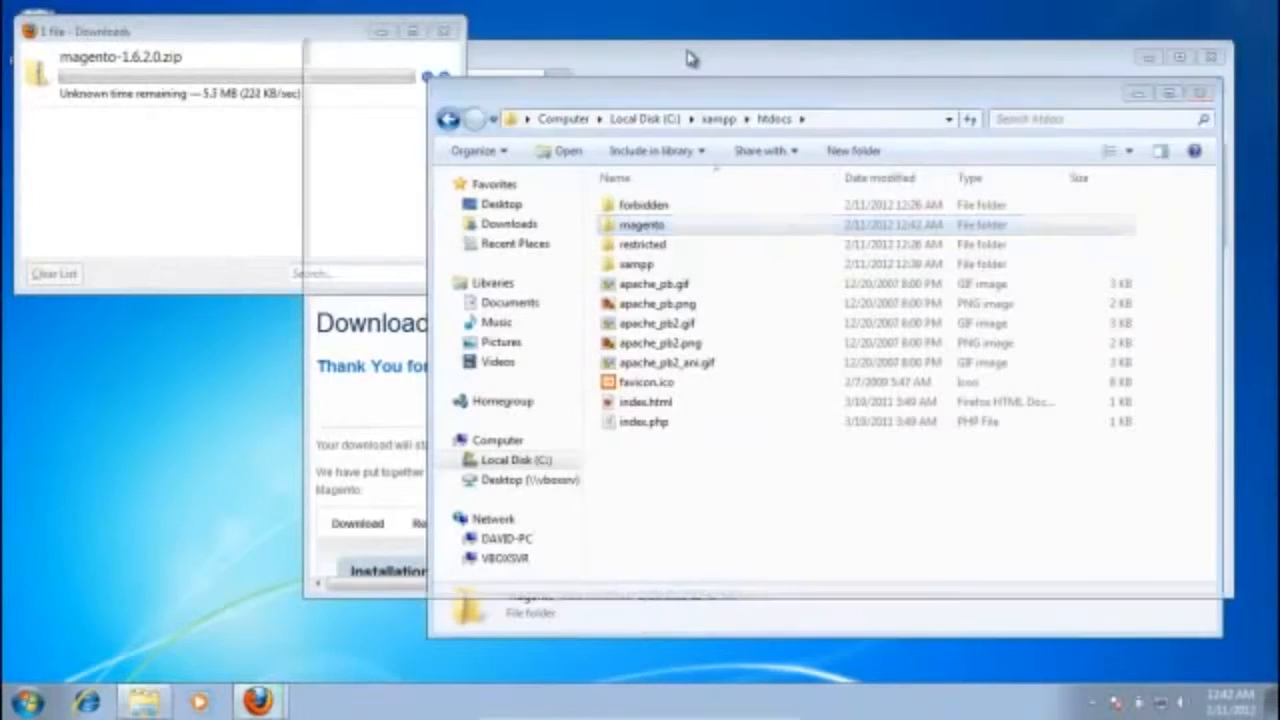
pyautogui.click(643, 107)
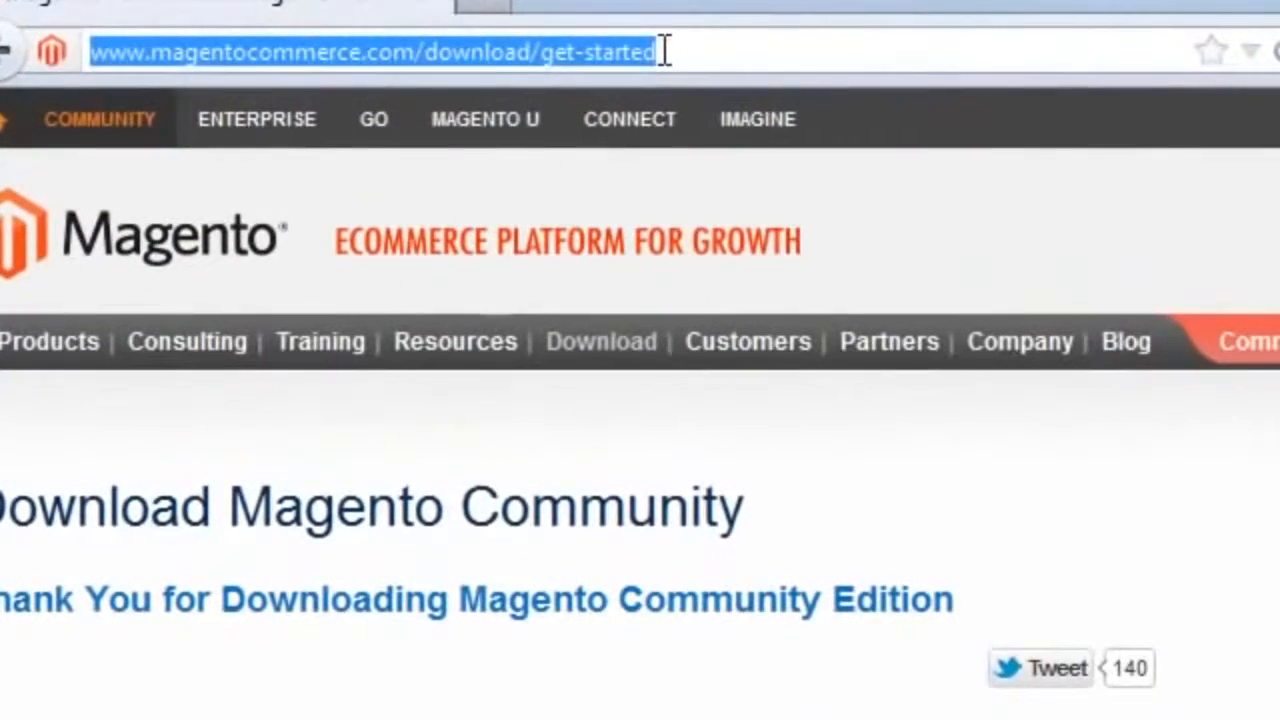
pyautogui.write('localh')
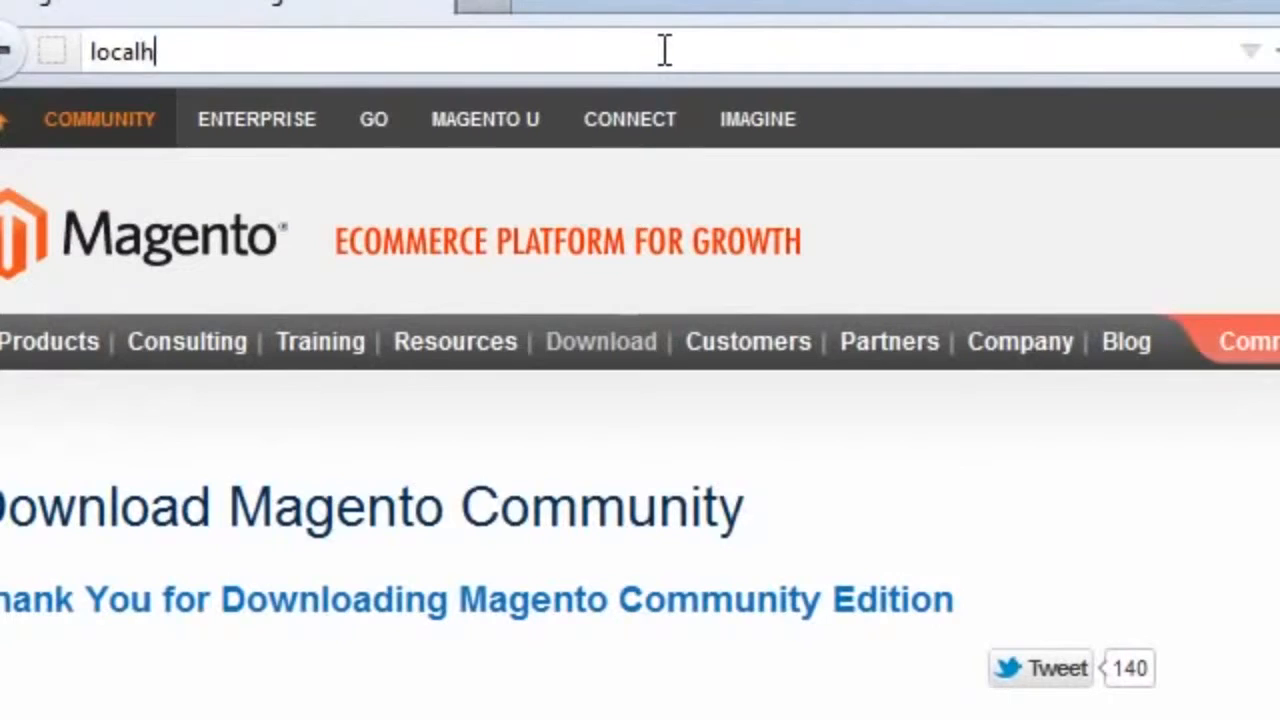
pyautogui.write('ost/phpmyadmin')
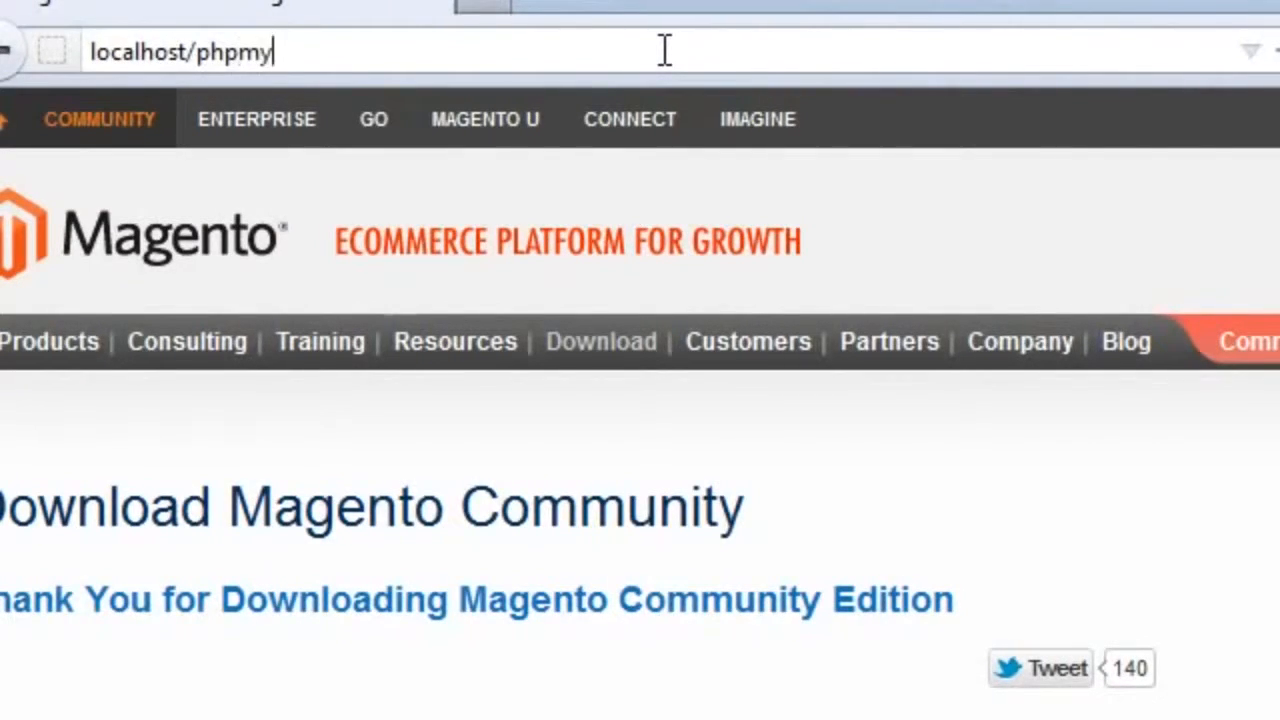
pyautogui.press('Return')
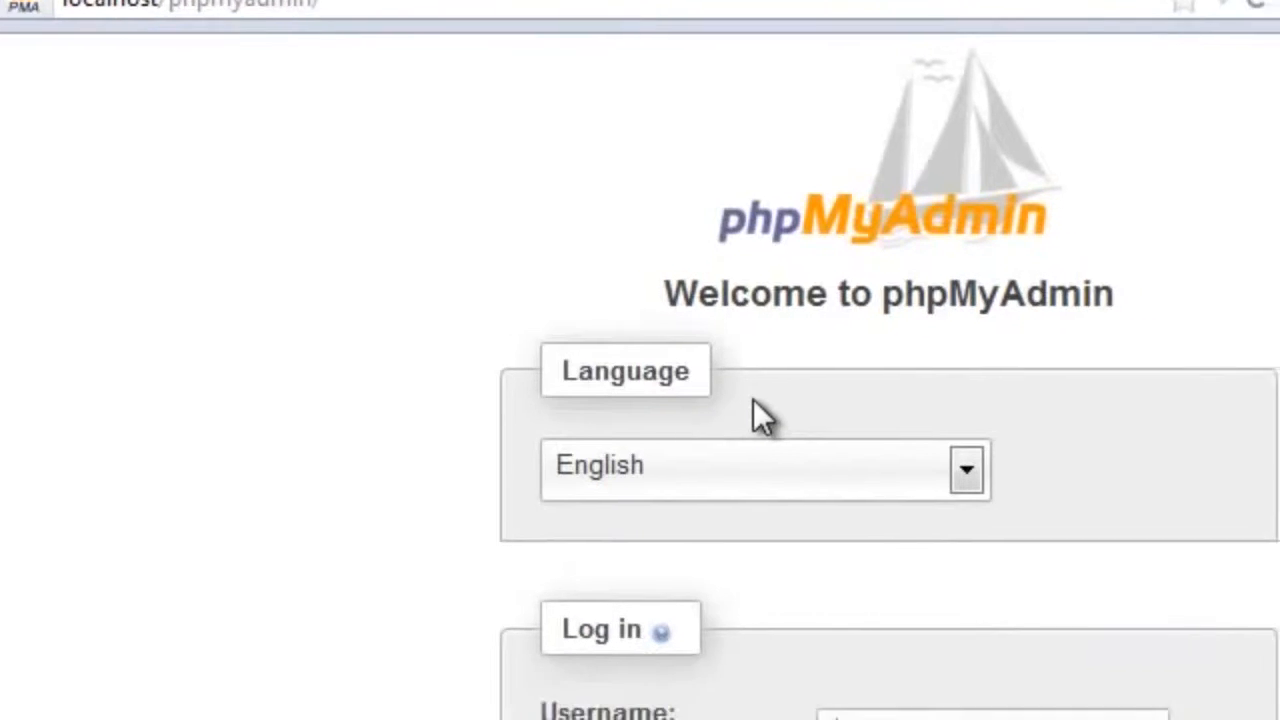
# Step: Log in to phpMyAdmin with the username root and the account password
pyautogui.write('root')
pyautogui.press('Tab')
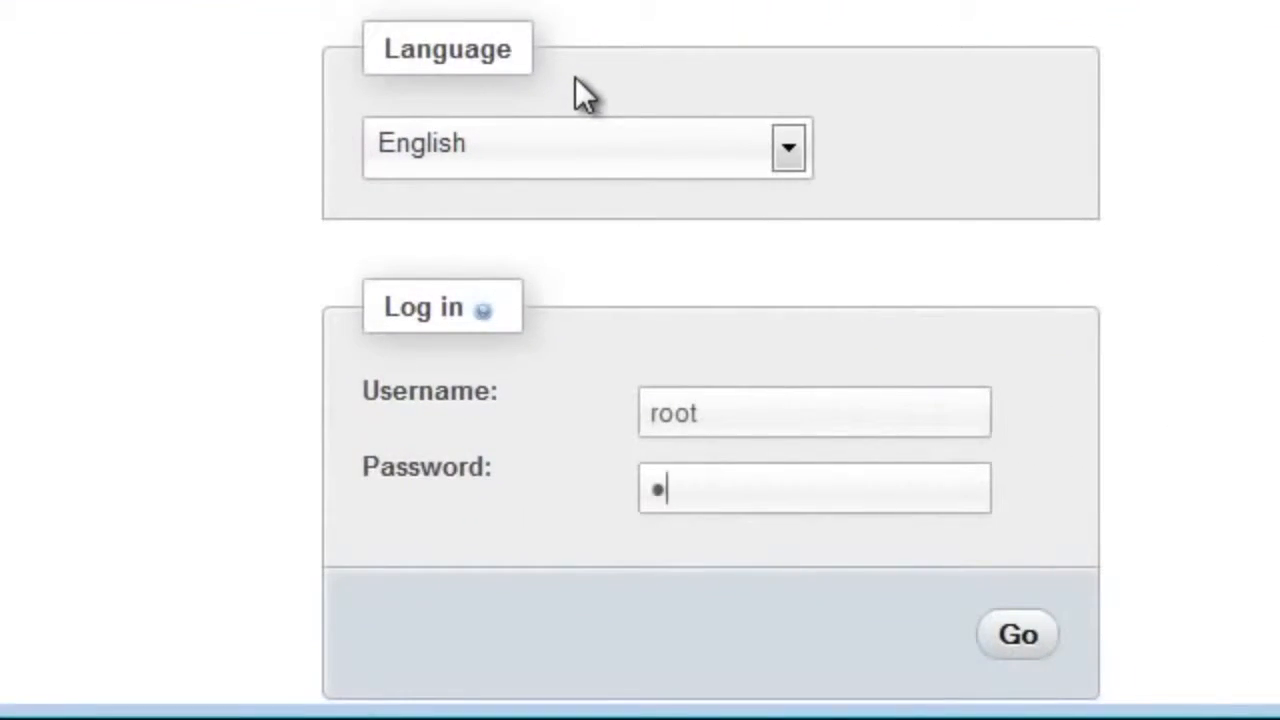
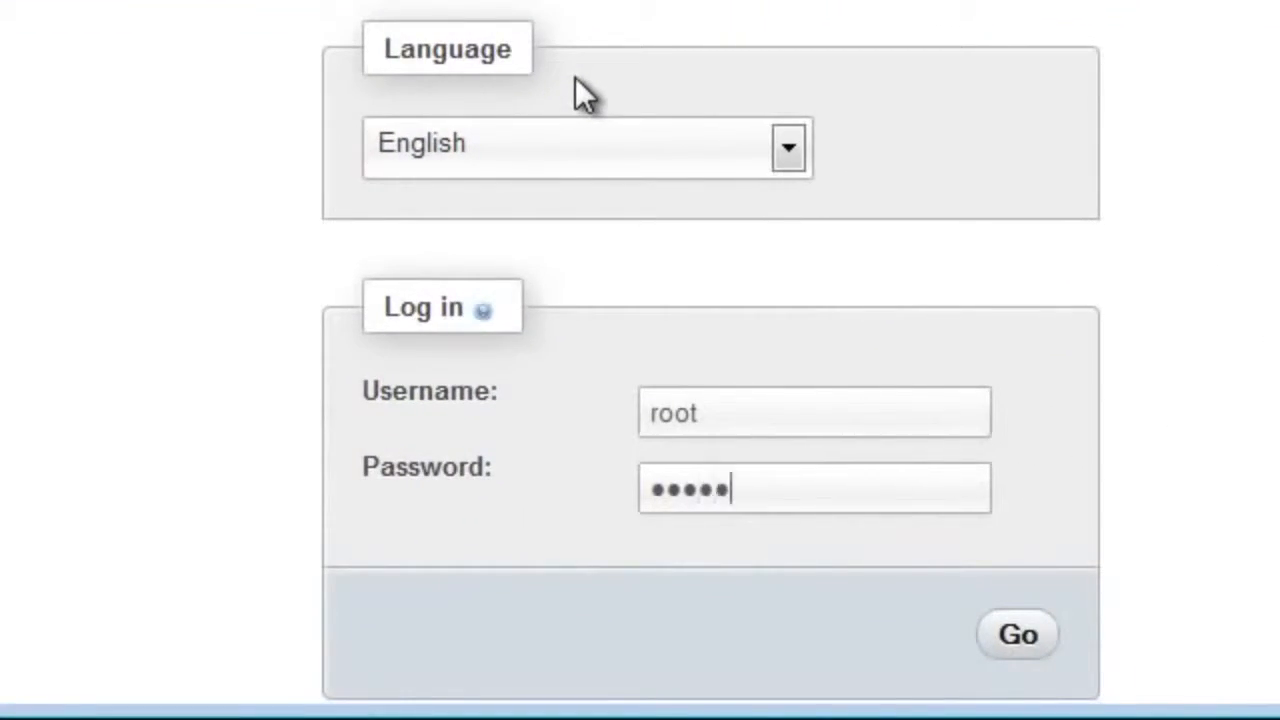
pyautogui.press('Return')
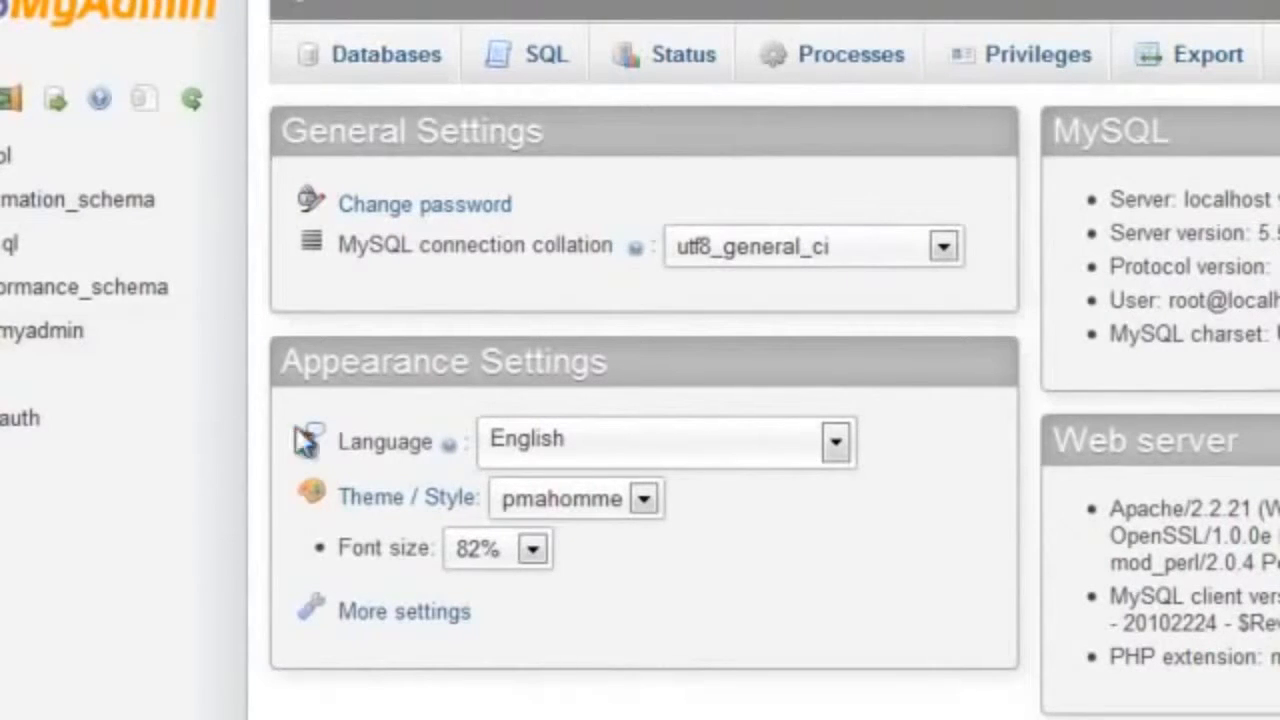
# Step: Create a new database named magento, leaving its collation unspecified
pyautogui.click(418, 58)
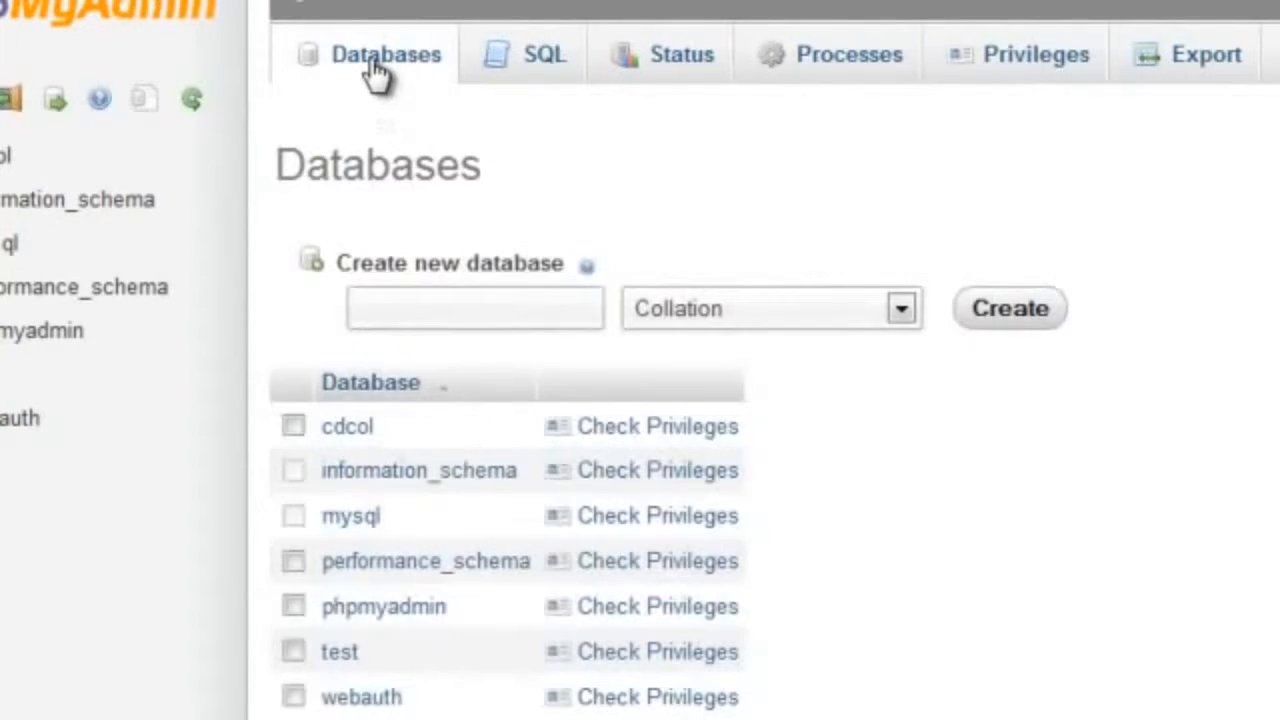
pyautogui.click(399, 310)
pyautogui.write('magento')
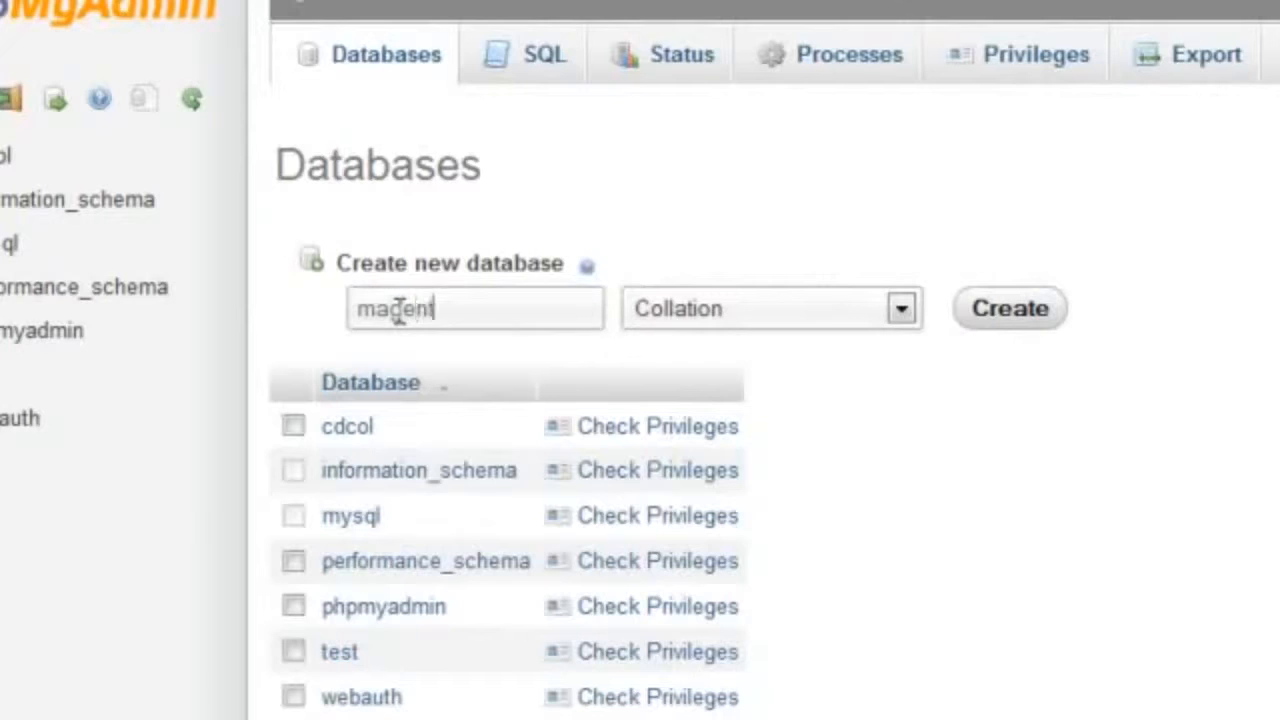
pyautogui.click(978, 312)
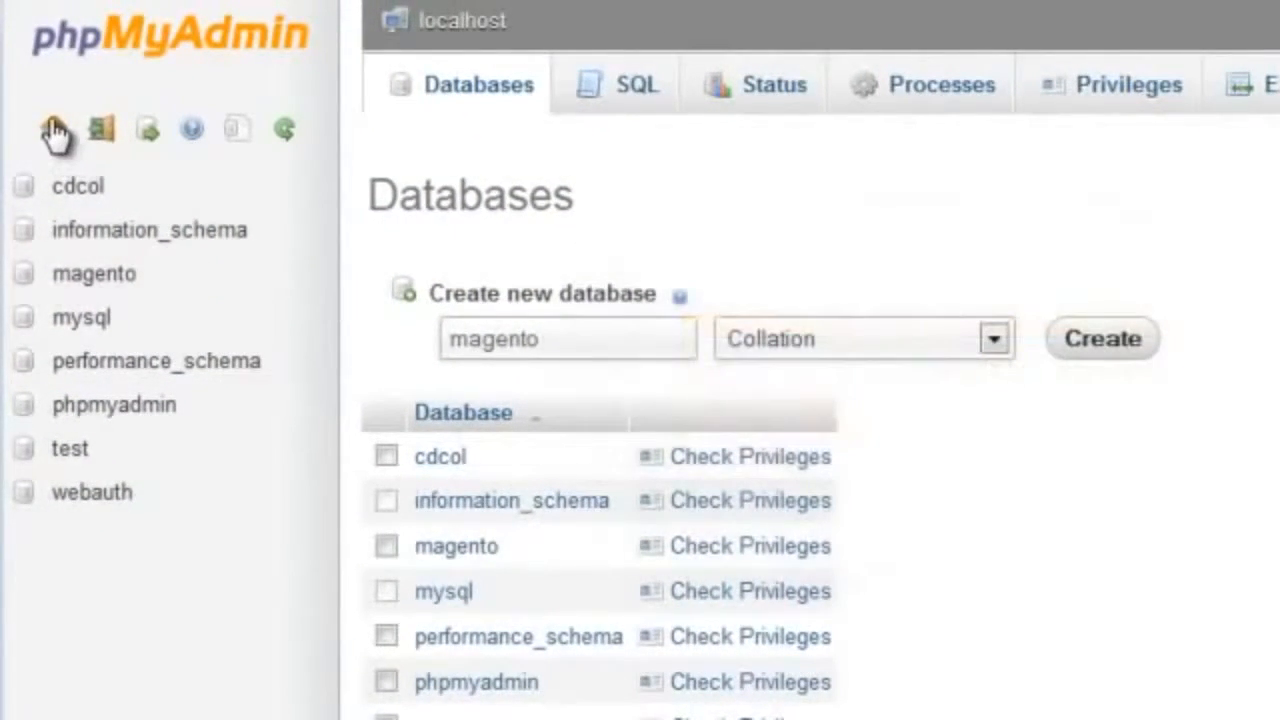
# Step: Return to the phpMyAdmin home page and open the form for adding a new user from the server privileges
pyautogui.click(54, 129)
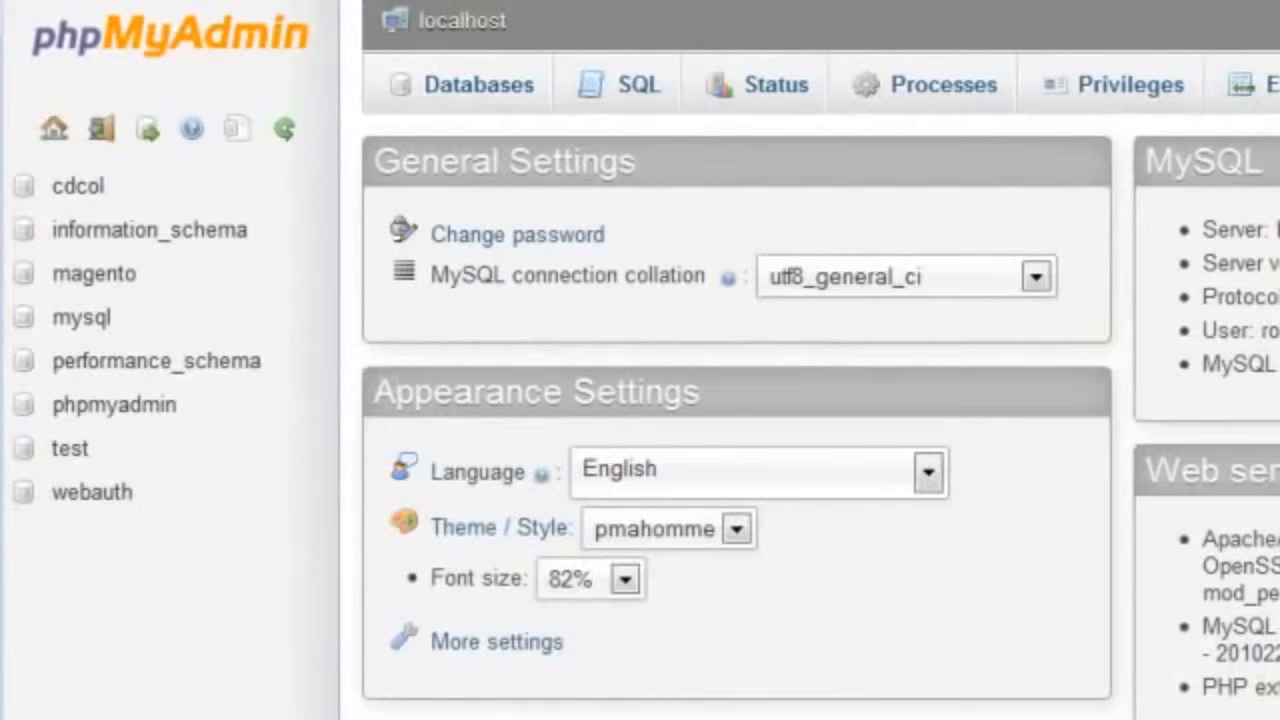
pyautogui.click(1103, 90)
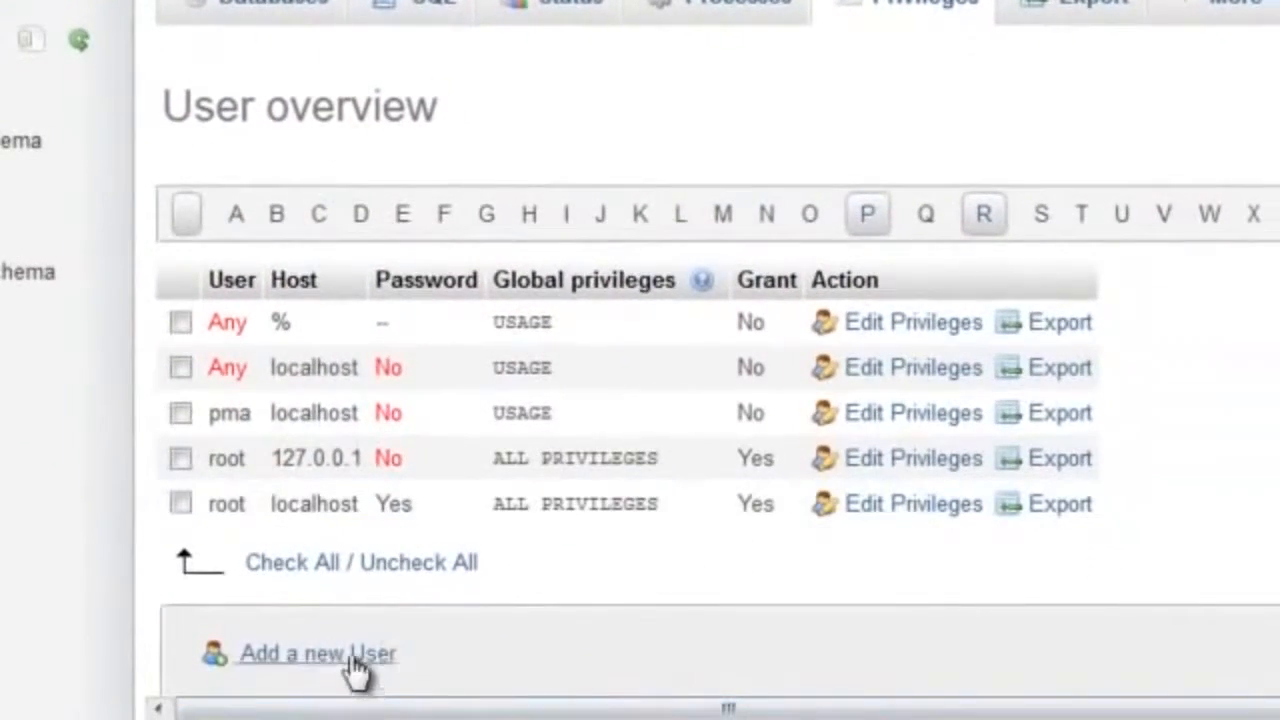
pyautogui.click(352, 656)
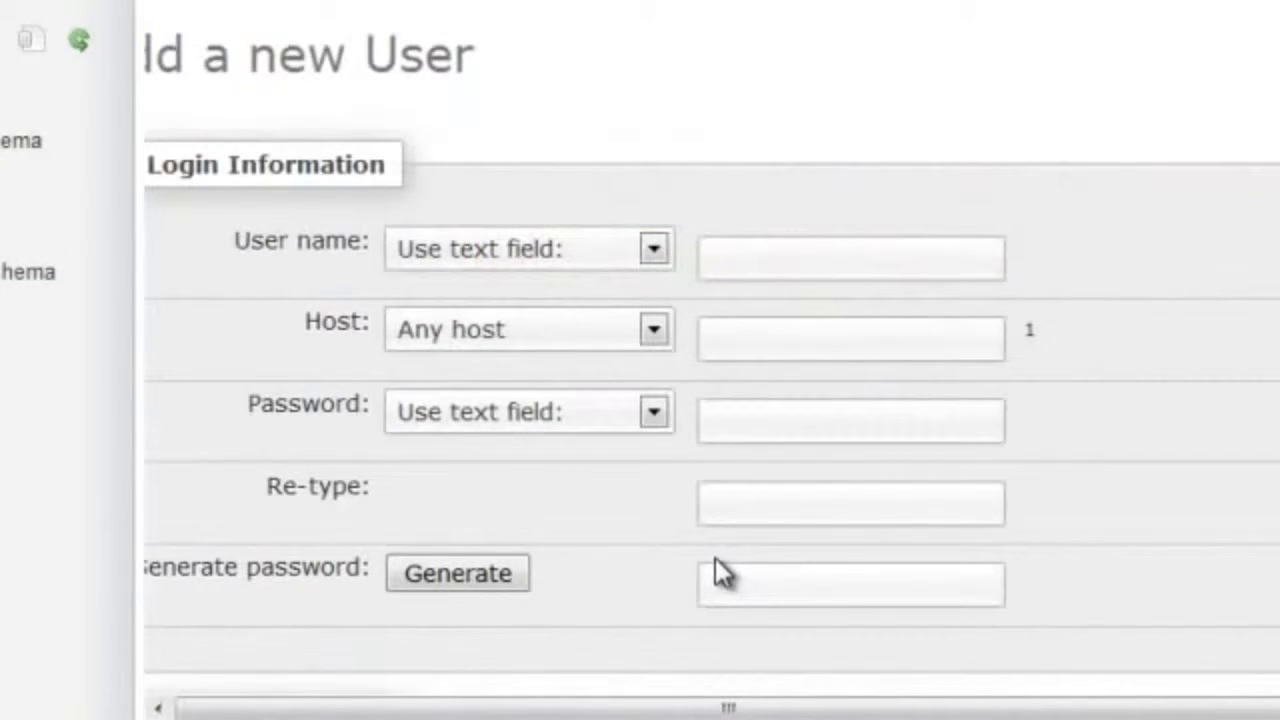
# Step: Enter magentouser as the new user's name and set its host to Local
pyautogui.click(849, 256)
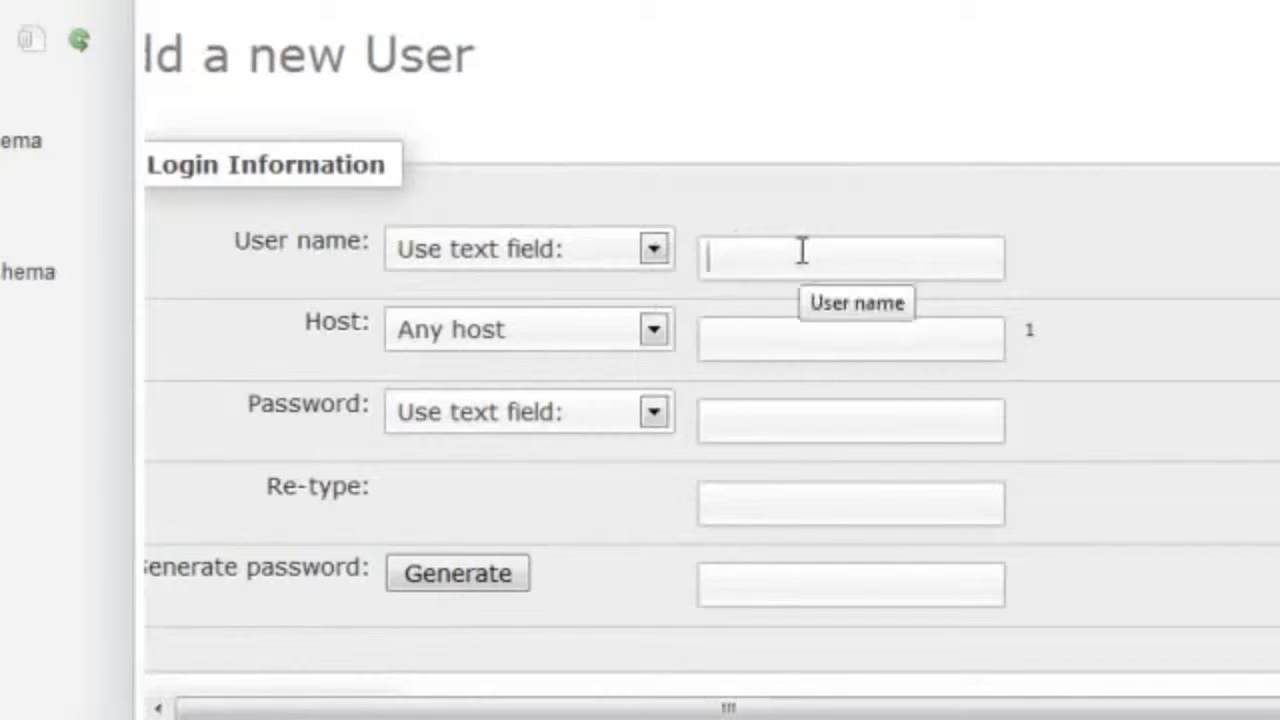
pyautogui.write('ma')
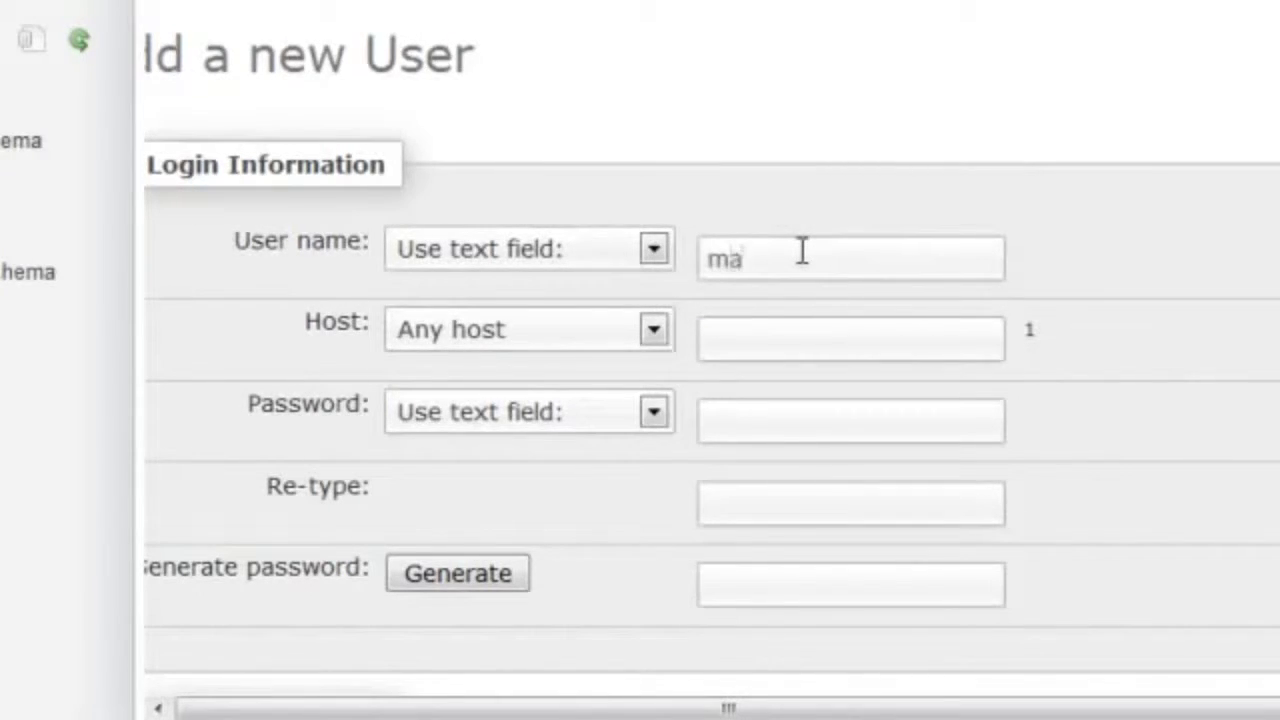
pyautogui.write('gentouser')
pyautogui.press('Tab')
pyautogui.click(651, 331)
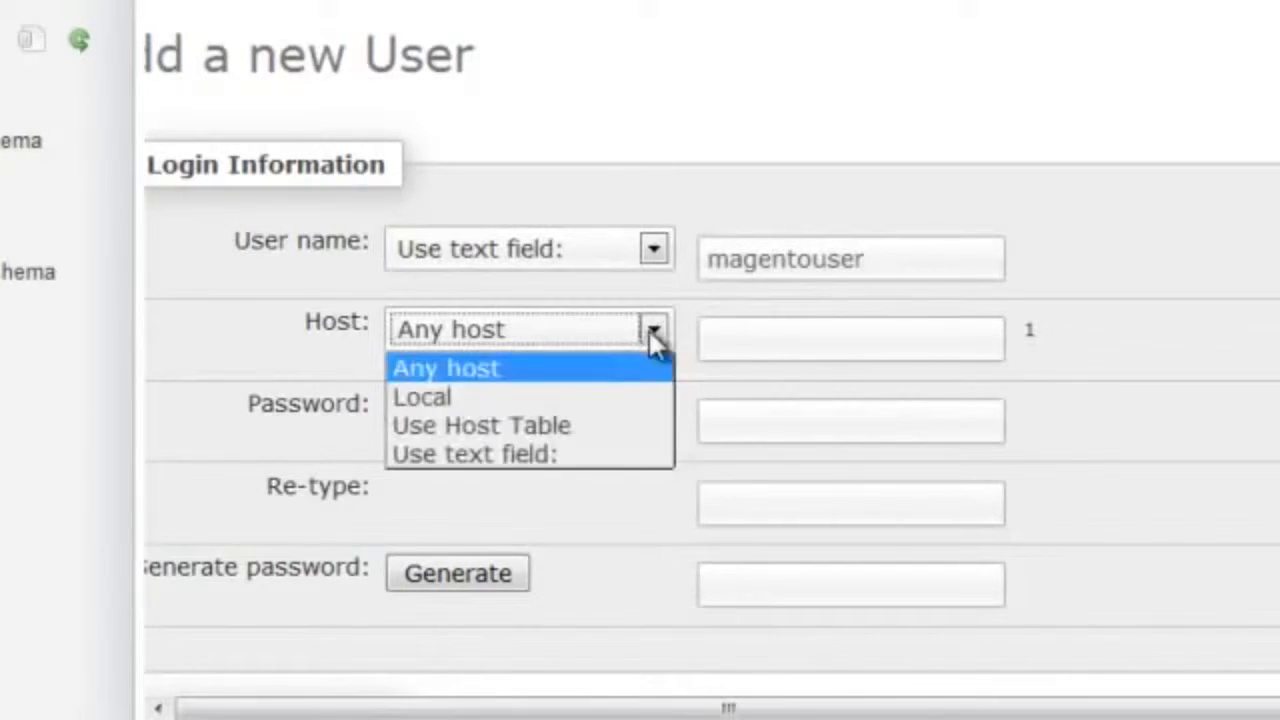
pyautogui.click(635, 400)
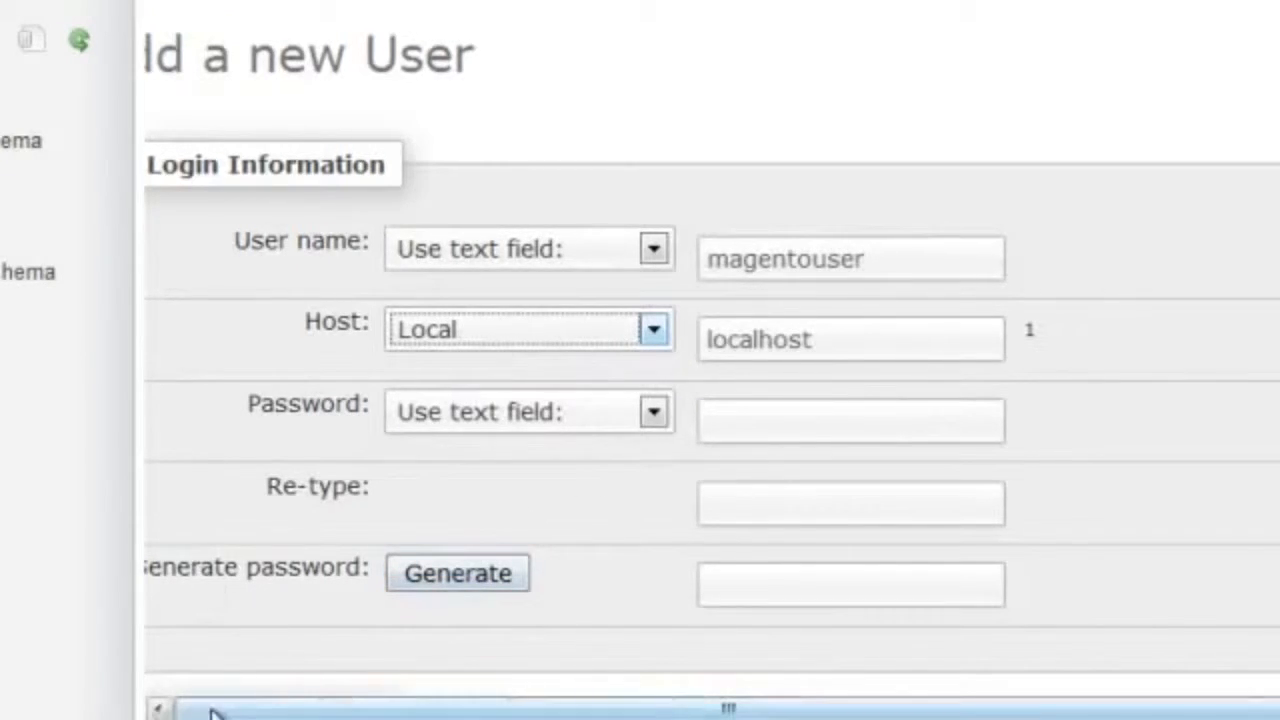
# Step: Generate a password for the new magentouser account and copy the generated password
pyautogui.click(455, 574)
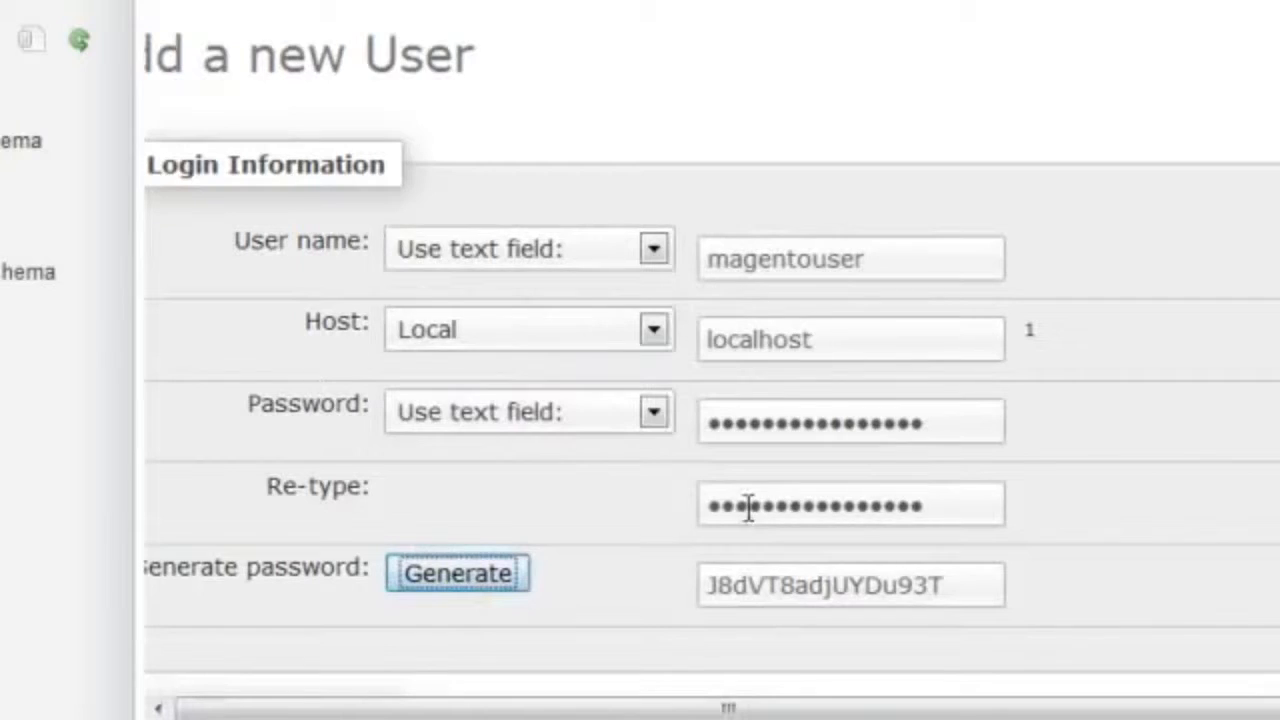
pyautogui.moveTo(704, 587); pyautogui.dragTo(1005, 587)
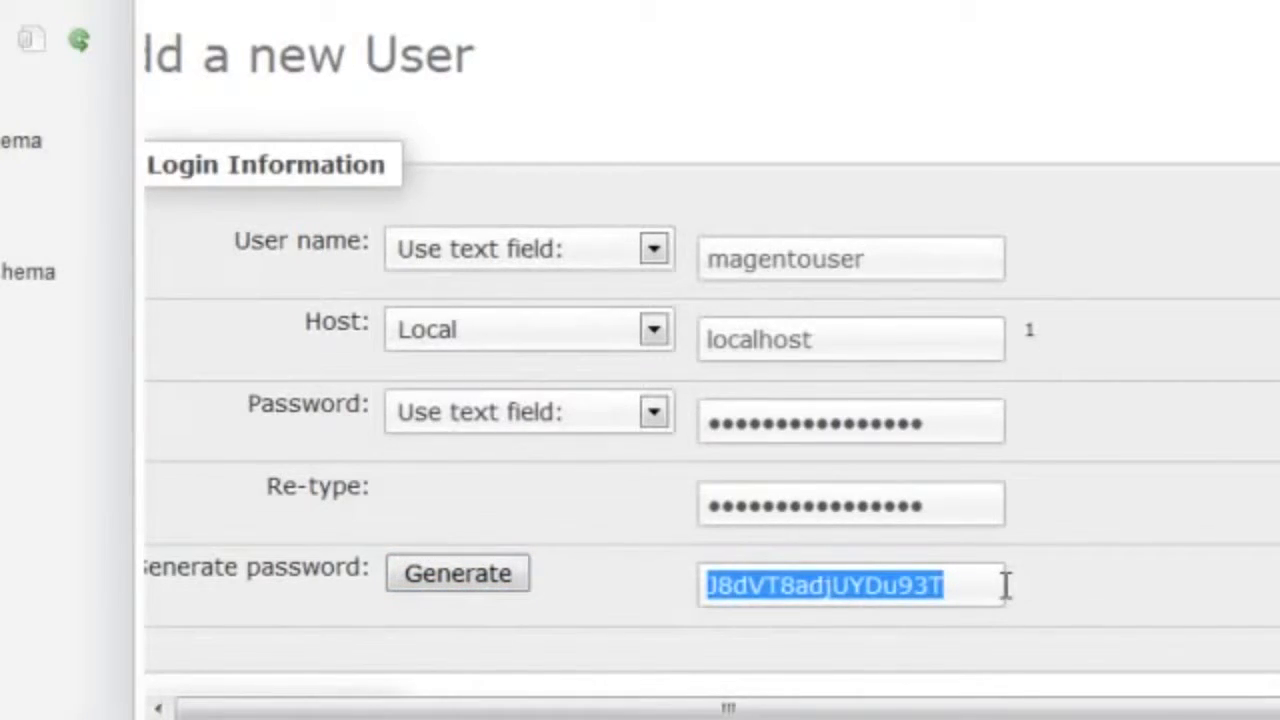
pyautogui.rightClick(896, 591)
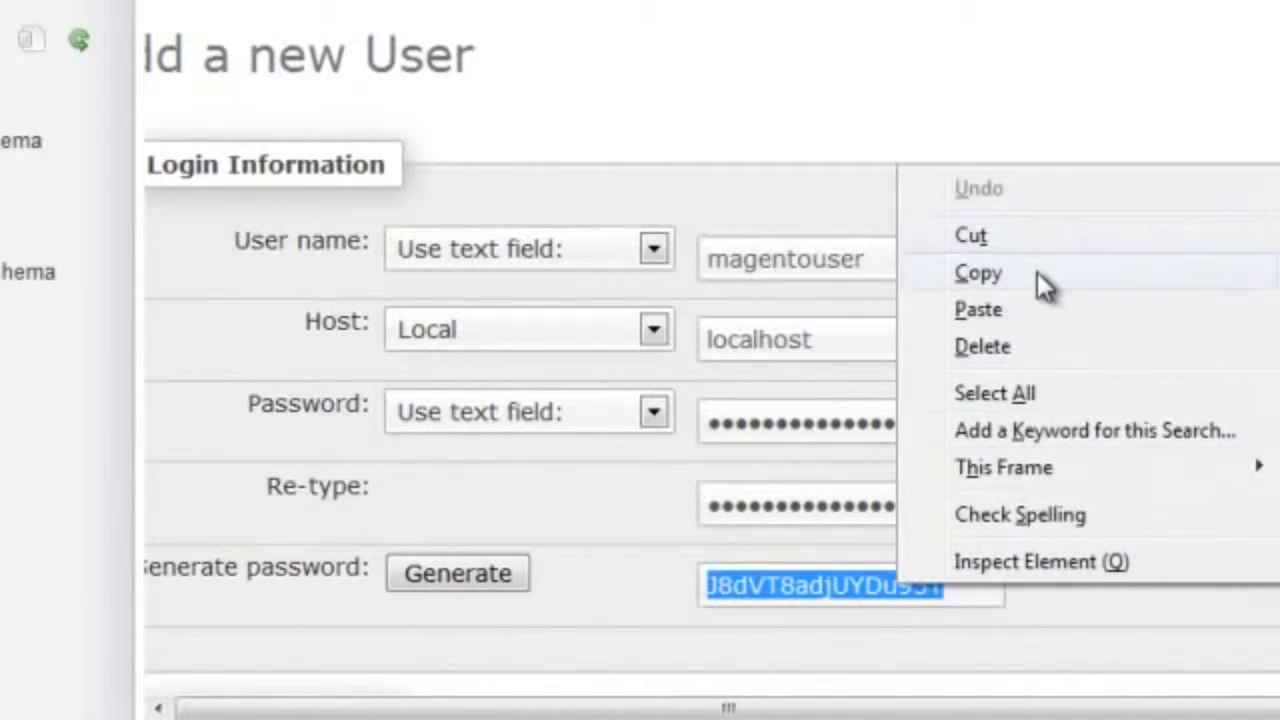
pyautogui.click(1000, 274)
# Step: Create the user with the database option left at None and all global privileges left unchecked
pyautogui.scroll(-5, 700, 400)
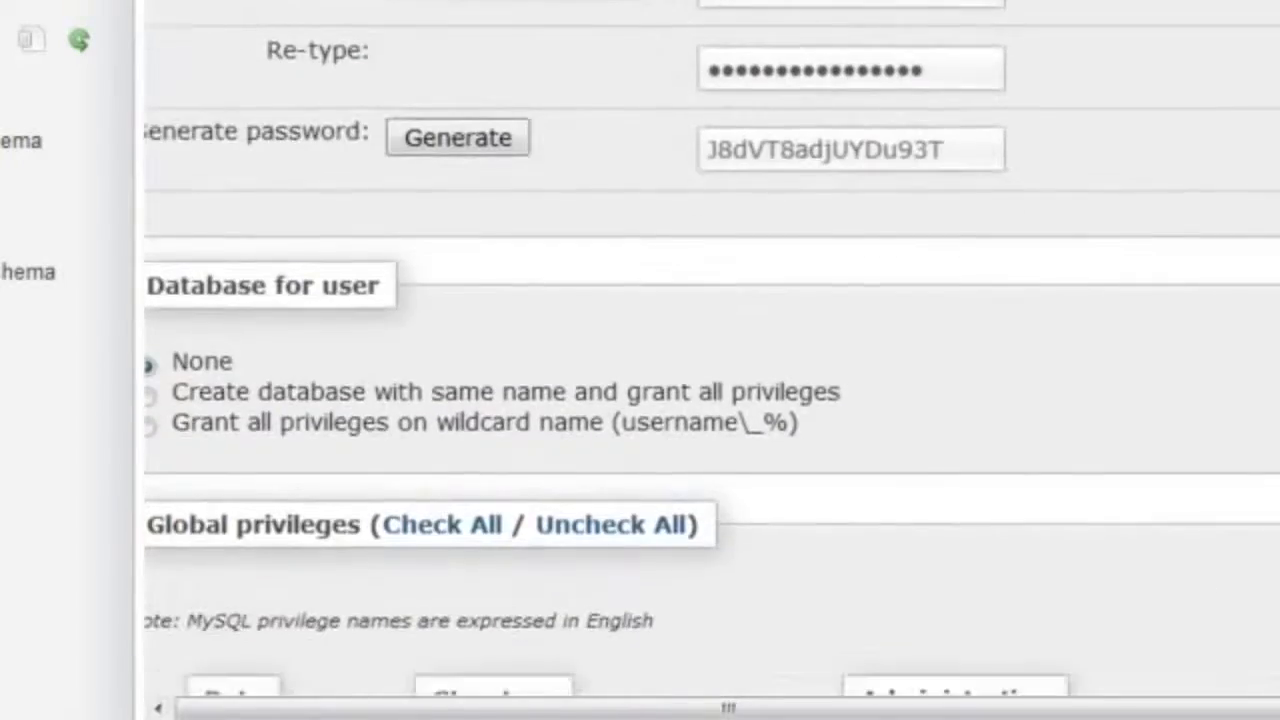
pyautogui.scroll(-1, 700, 400)
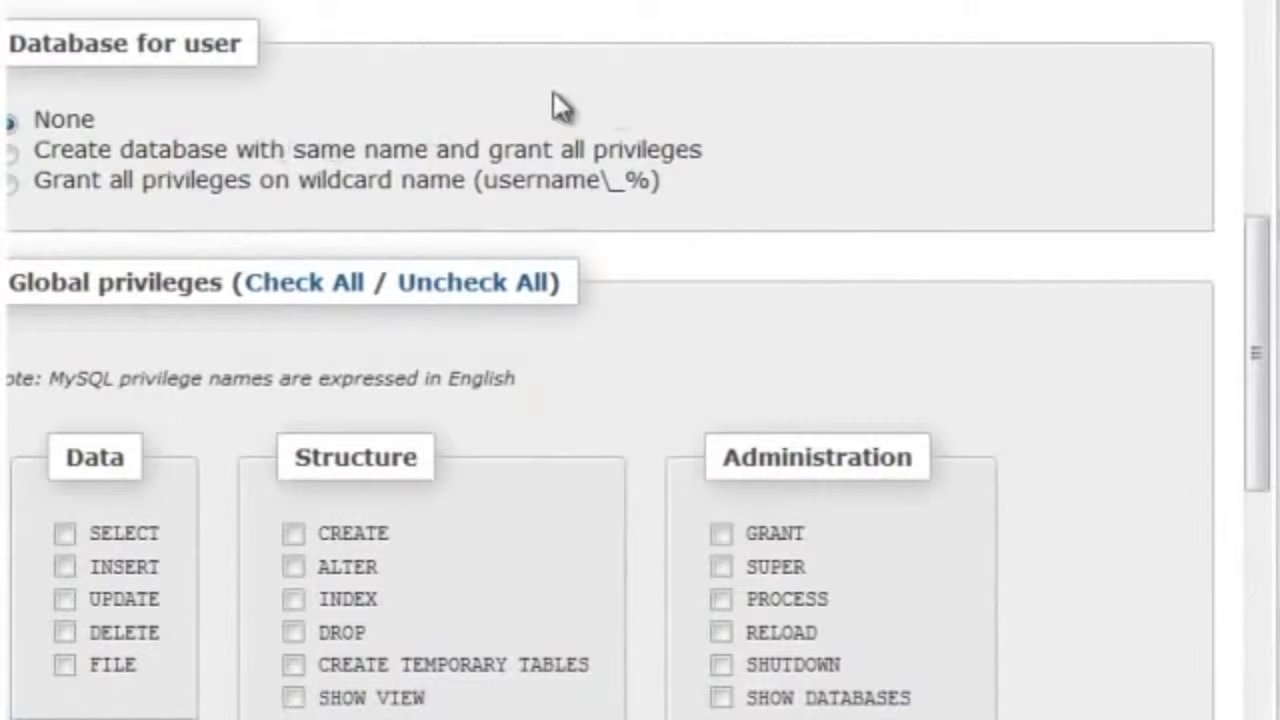
pyautogui.scroll(-3, 343, 432)
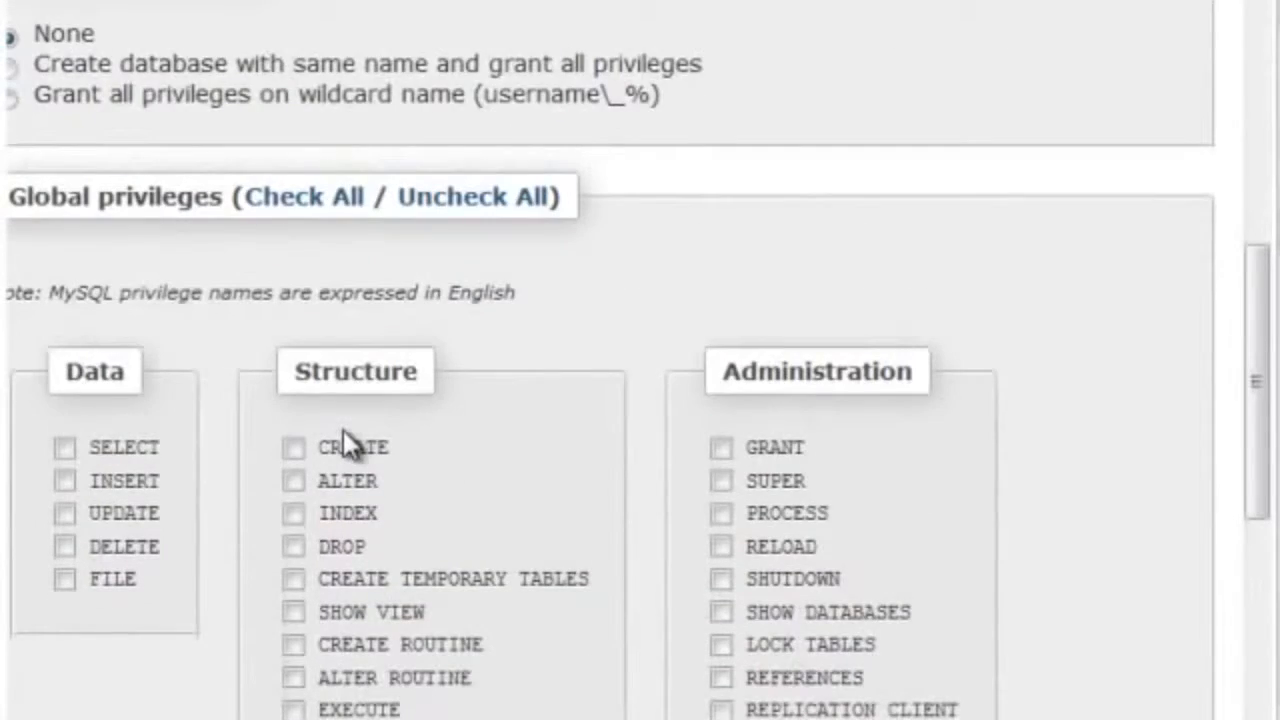
pyautogui.scroll(-3, 343, 432)
pyautogui.scroll(-5, 343, 430)
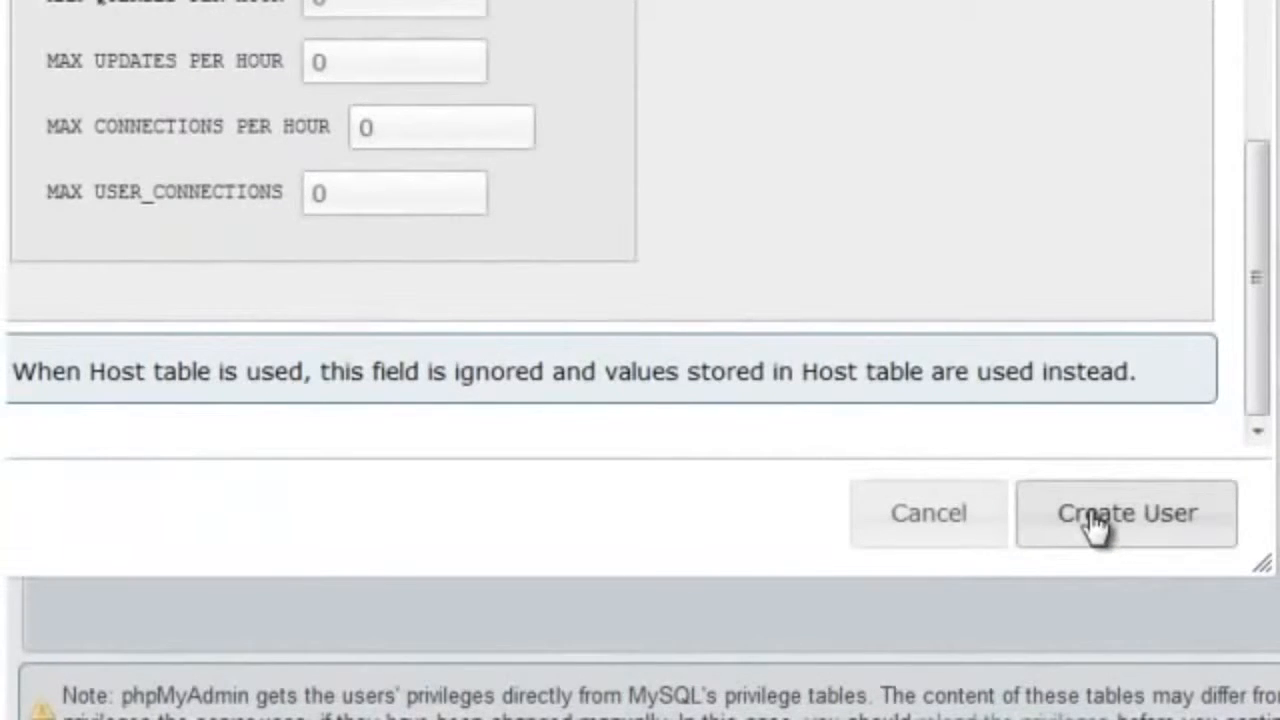
pyautogui.click(1091, 512)
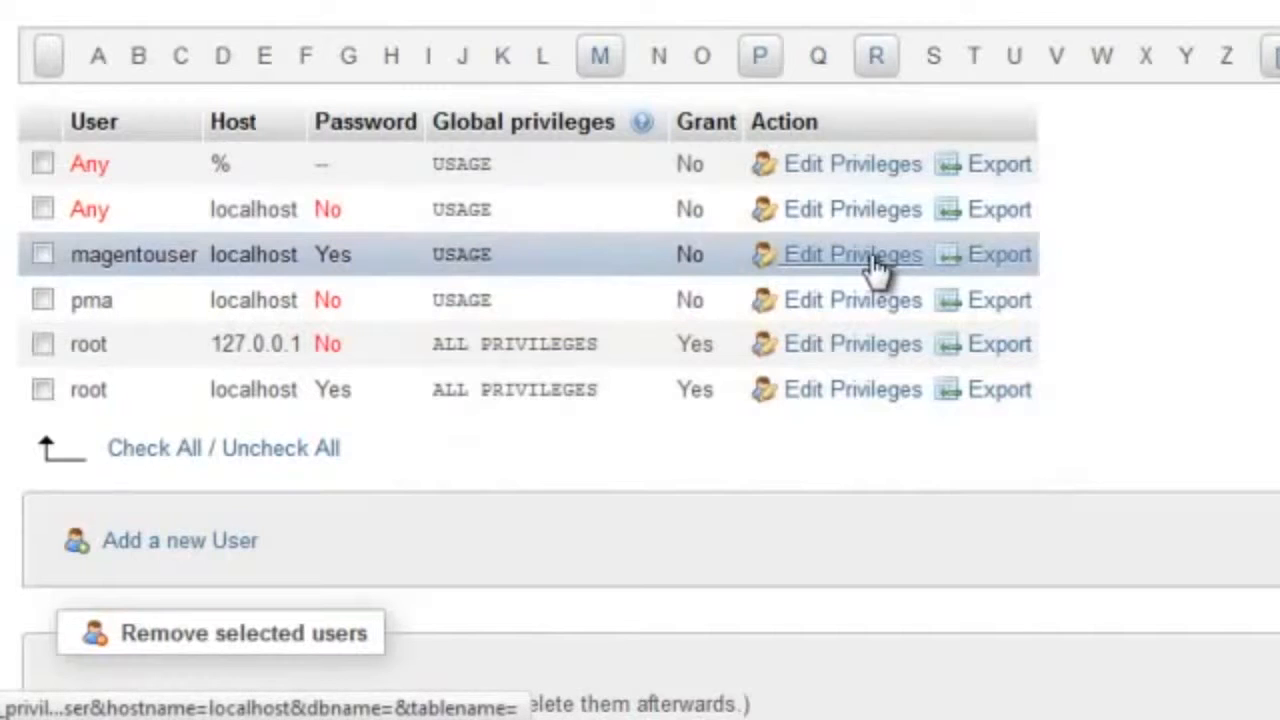
pyautogui.click(876, 258)
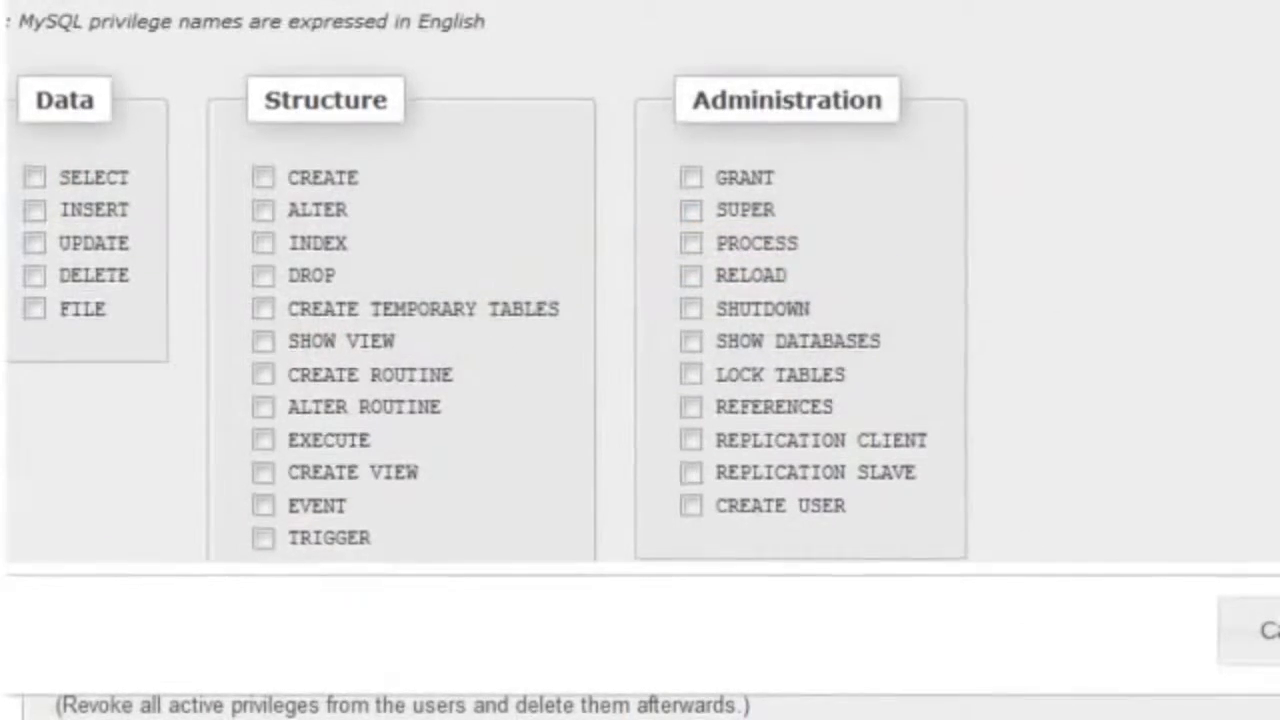
pyautogui.scroll(2, 655, 368)
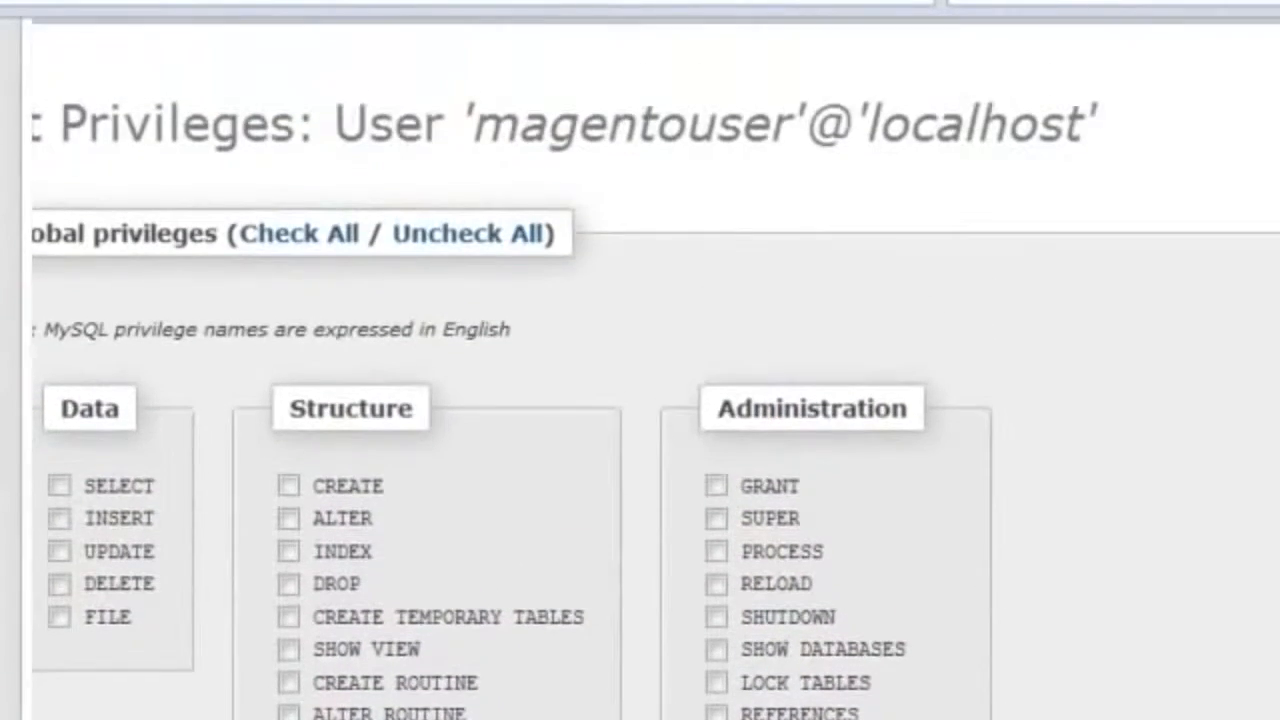
pyautogui.scroll(-1, 655, 368)
pyautogui.scroll(-5, 640, 400)
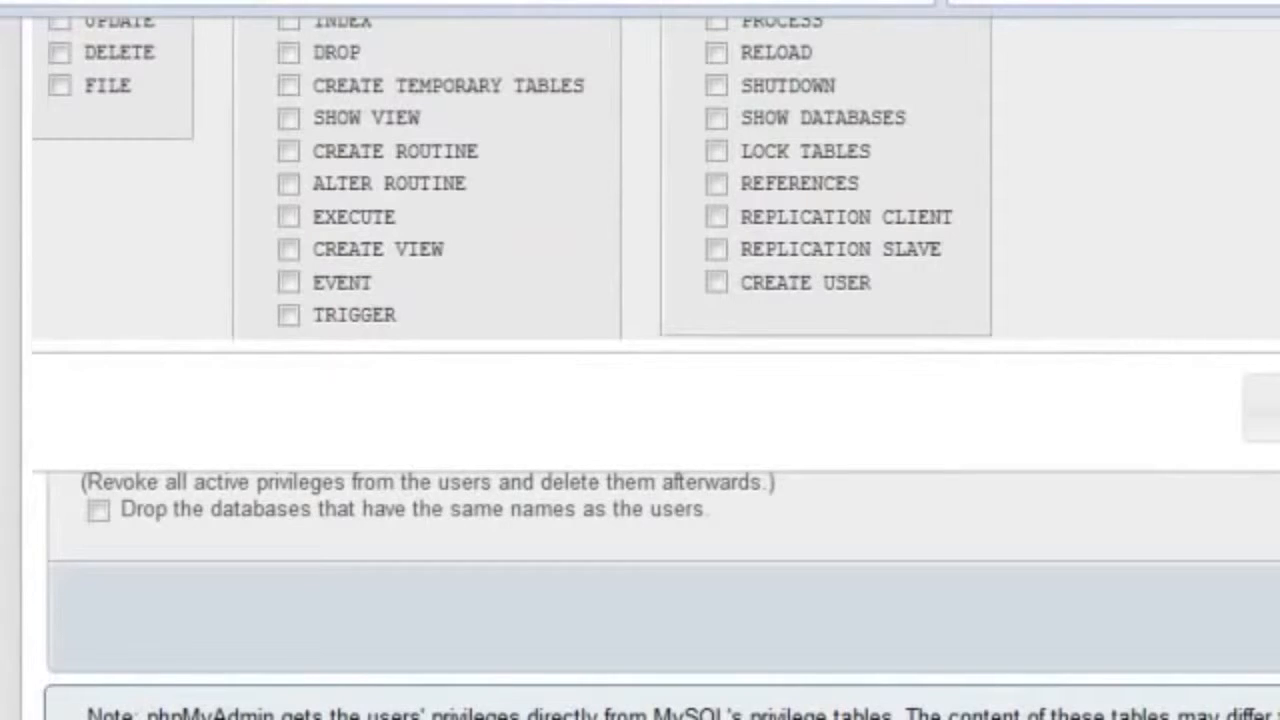
pyautogui.click(1265, 418)
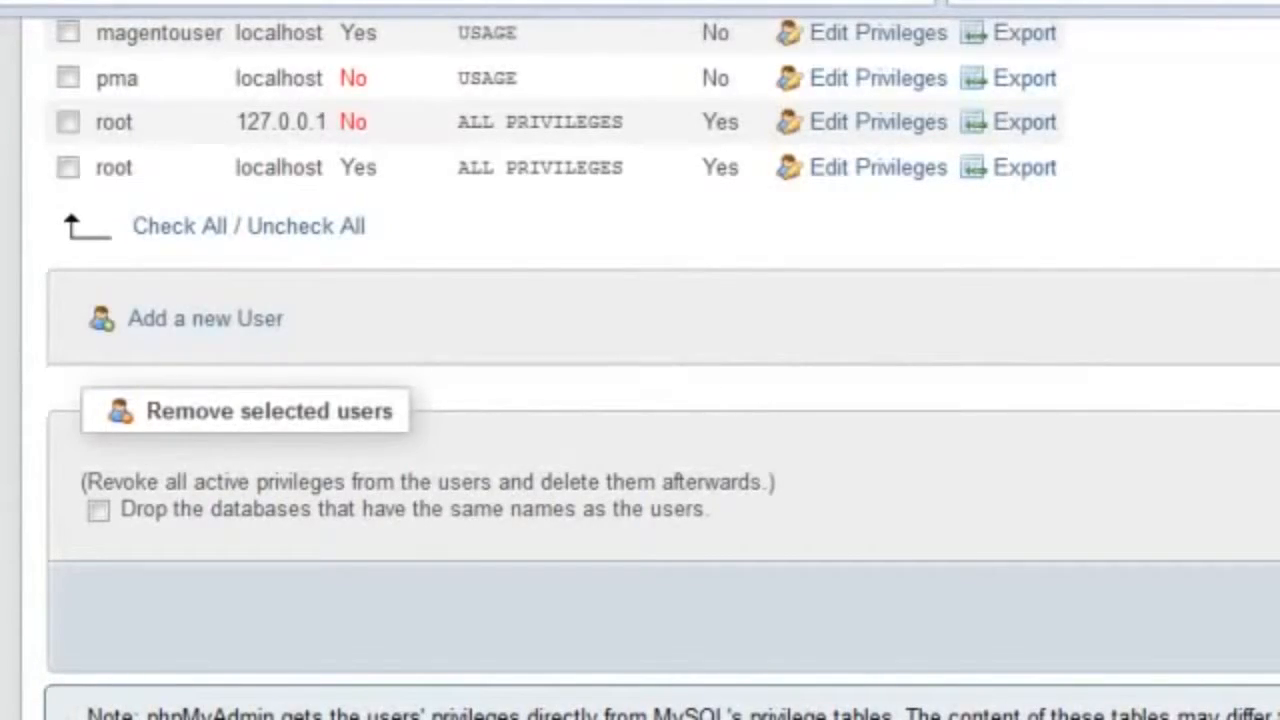
# Step: Edit magentouser's privileges to add database-specific privileges on the magento database, selecting all of them
pyautogui.scroll(5, 640, 400)
pyautogui.scroll(-1, 640, 400)
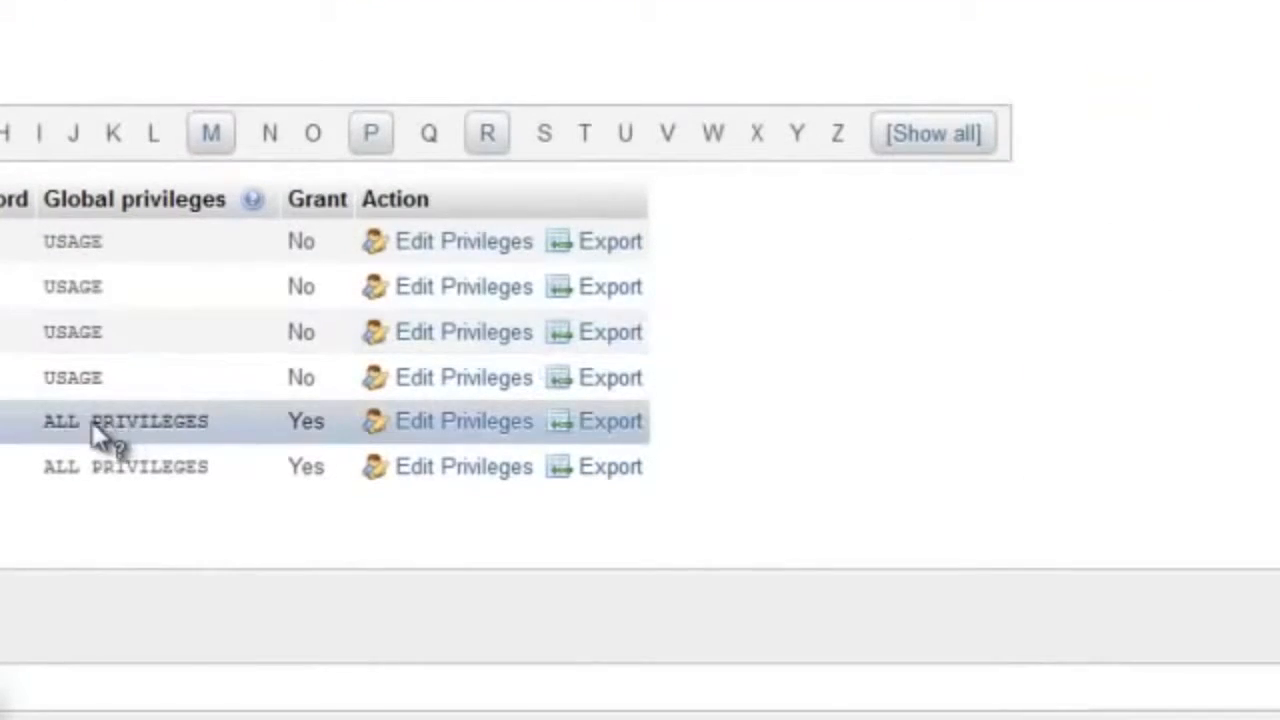
pyautogui.click(450, 333)
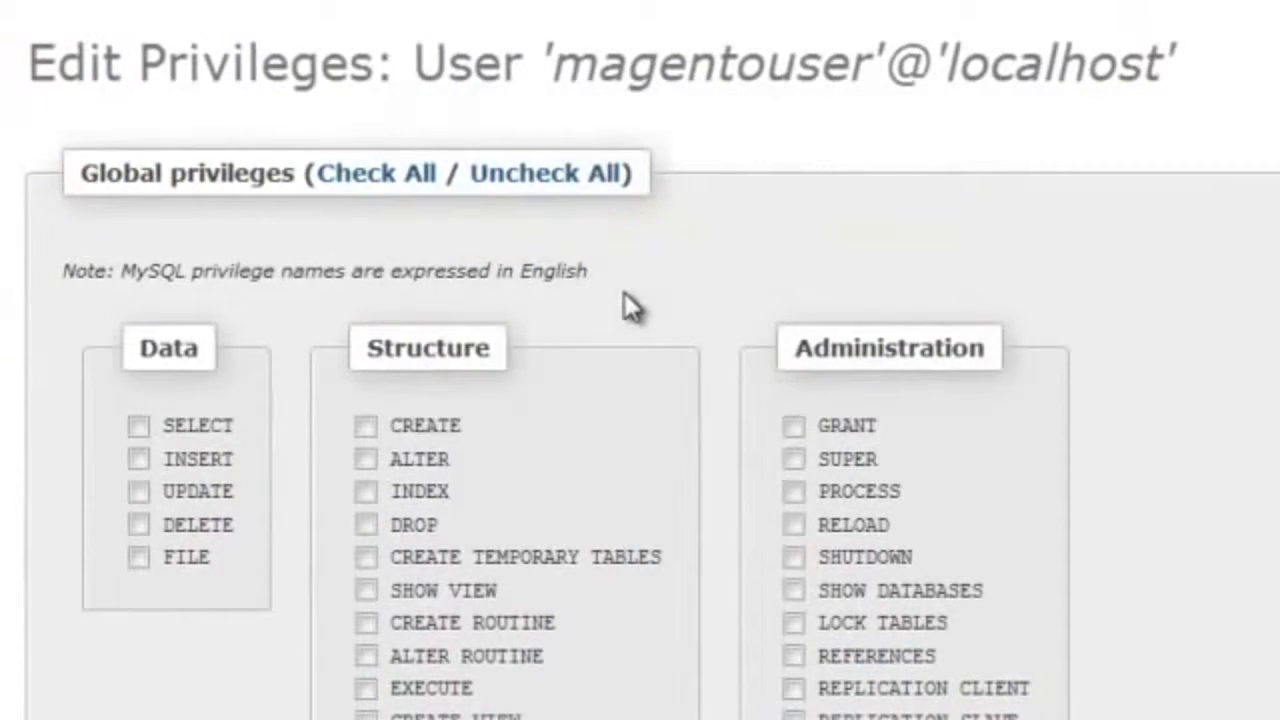
pyautogui.scroll(-5, 659, 384)
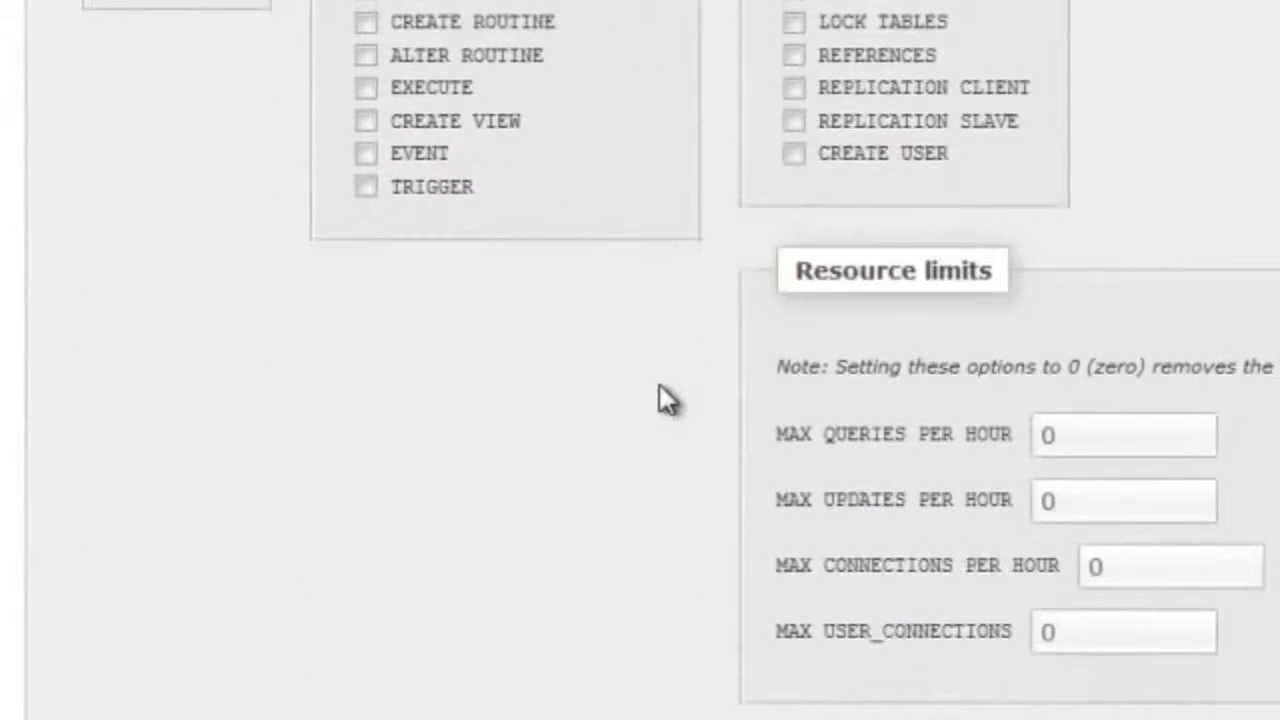
pyautogui.scroll(-3, 659, 384)
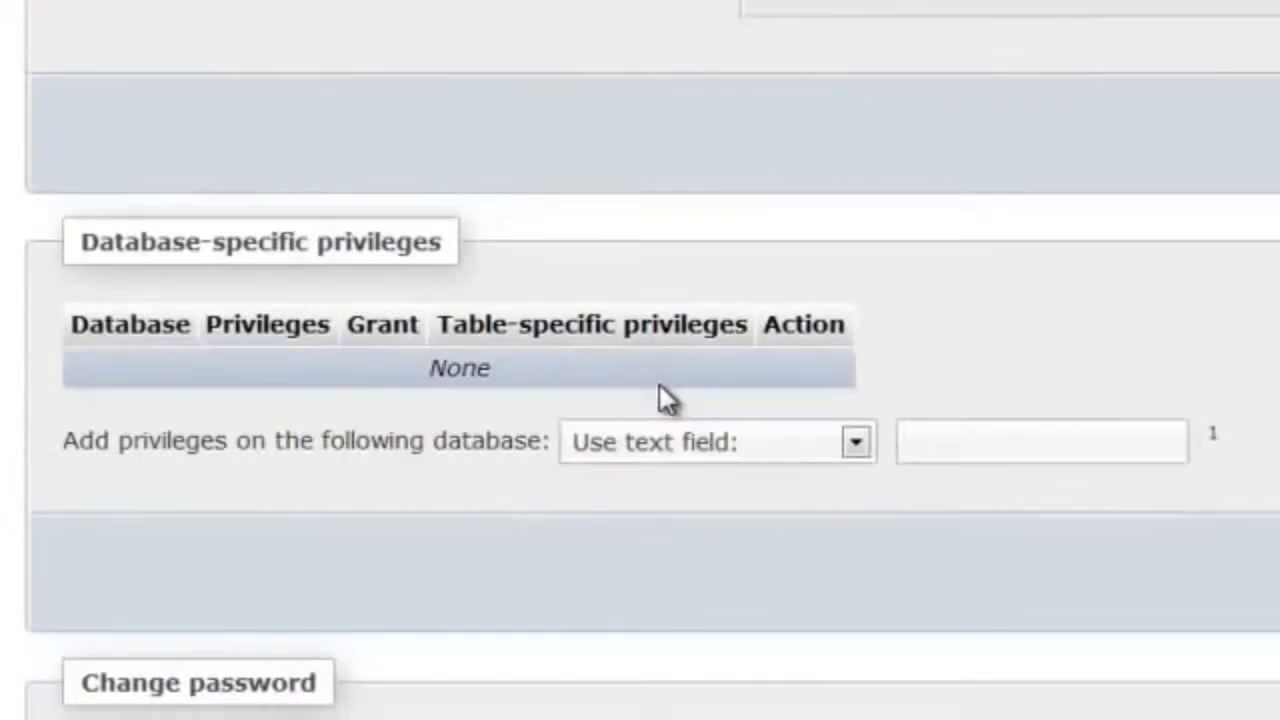
pyautogui.click(712, 444)
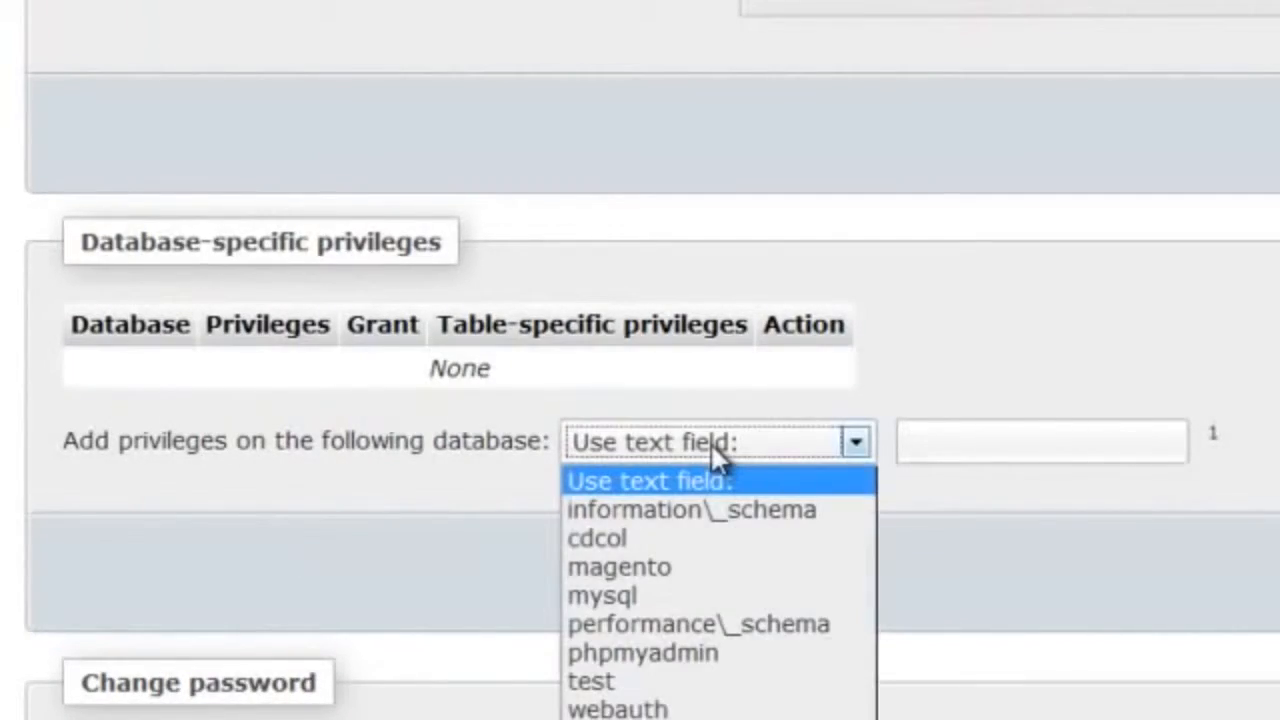
pyautogui.click(707, 568)
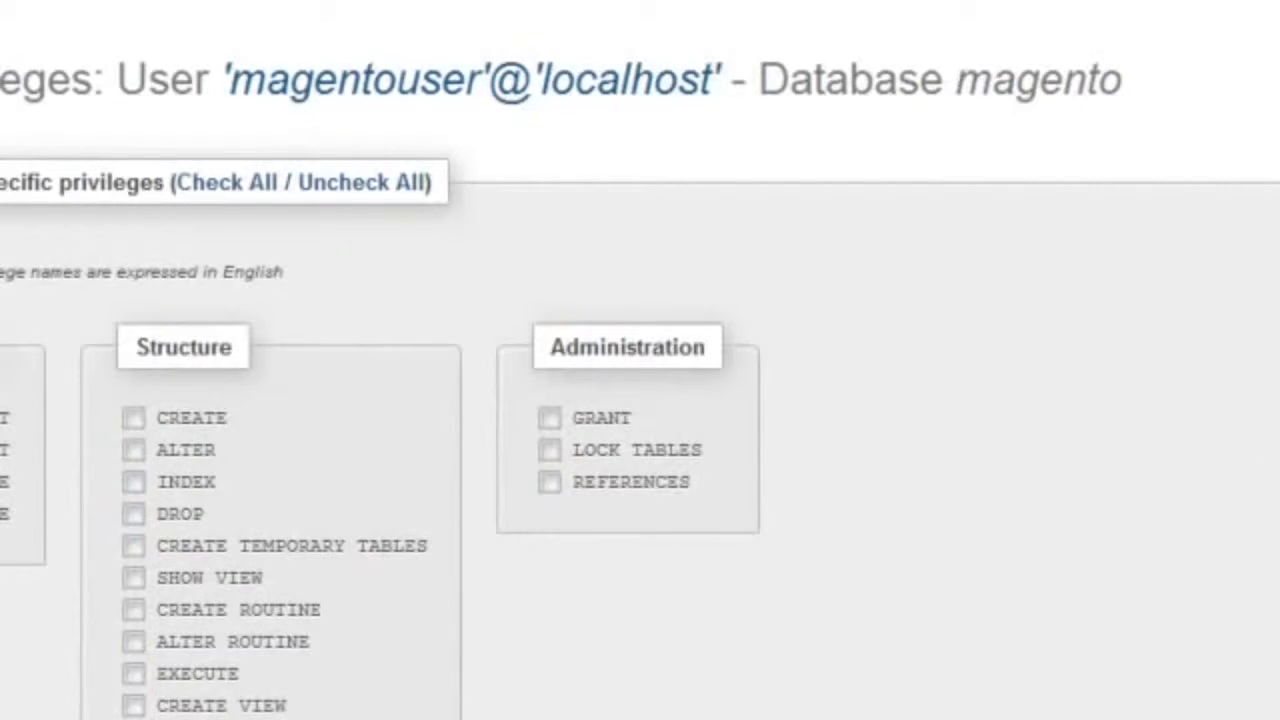
pyautogui.click(250, 192)
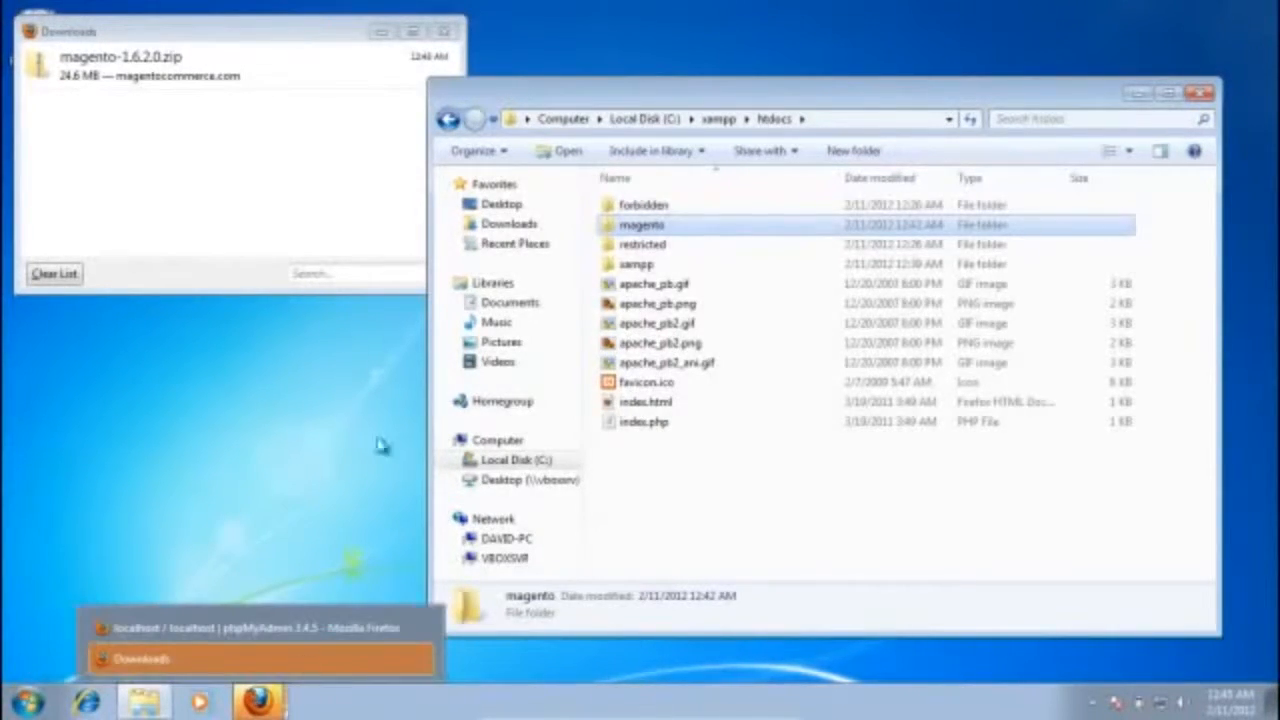
# Step: Extract all files from the downloaded magento-1.6.2.0.zip archive into C:\xampp\htdocs\magento, keeping the option to show the extracted files
pyautogui.doubleClick(95, 65)
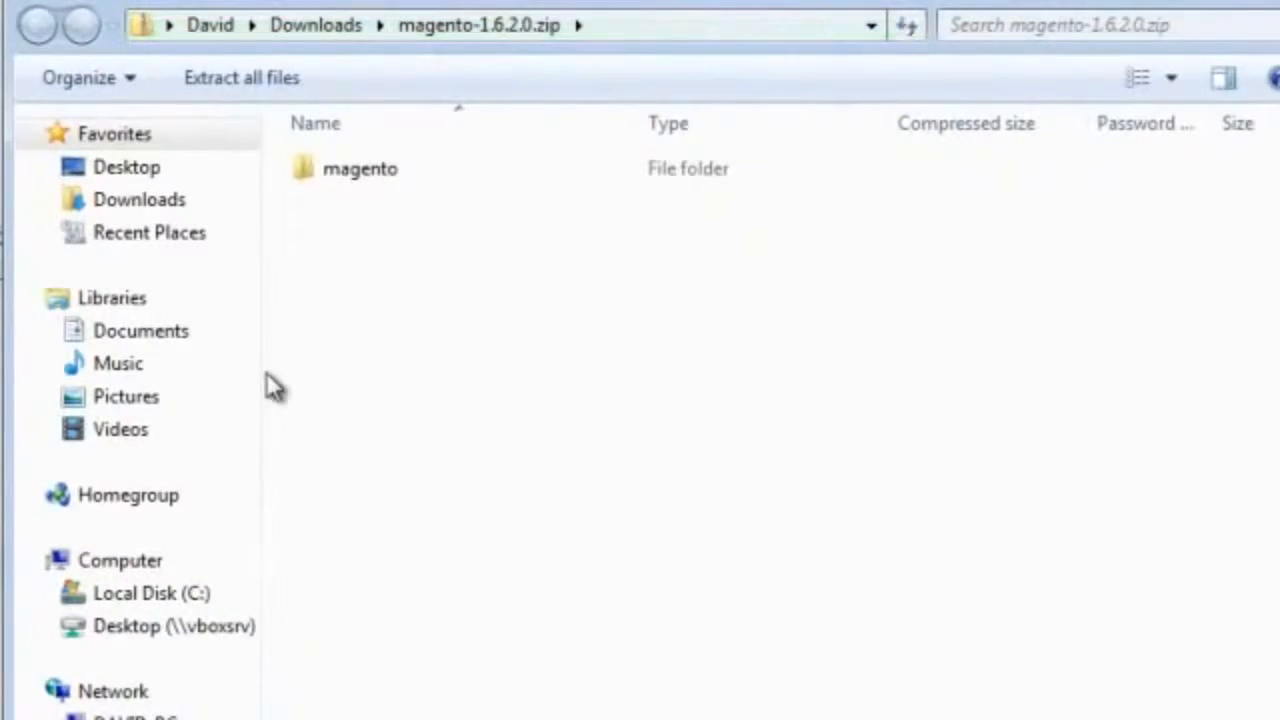
pyautogui.click(235, 88)
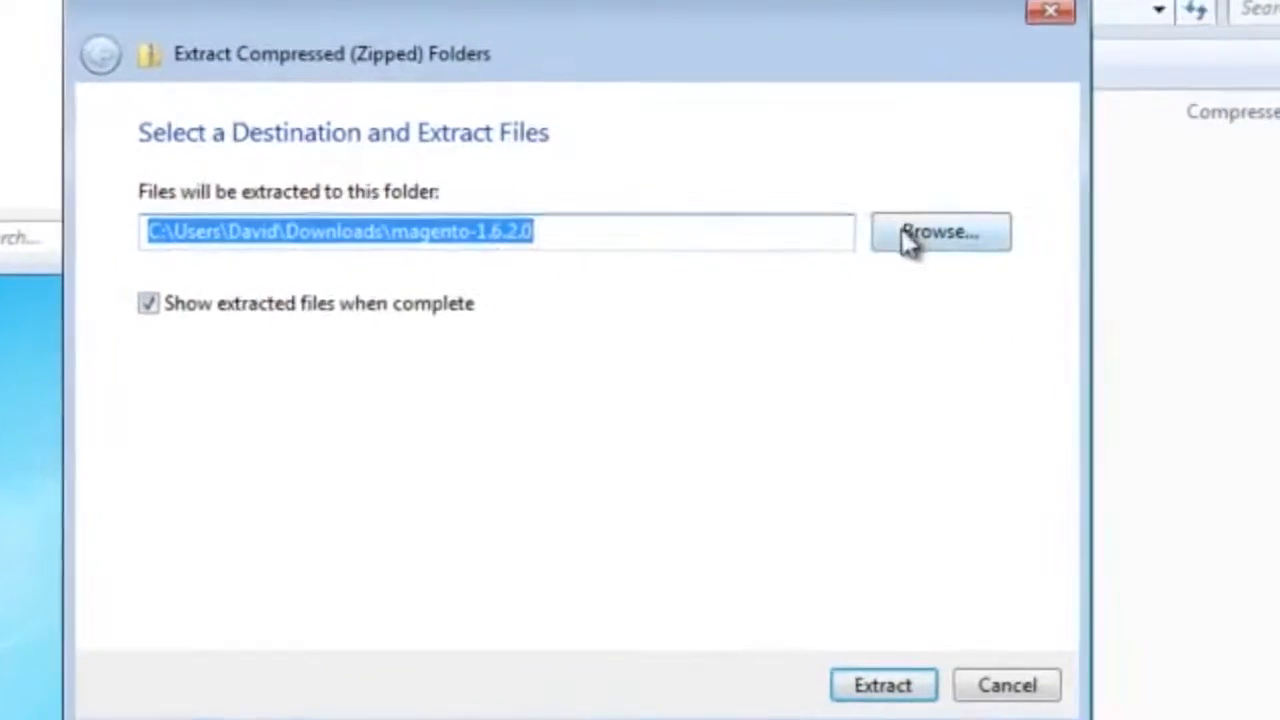
pyautogui.click(910, 240)
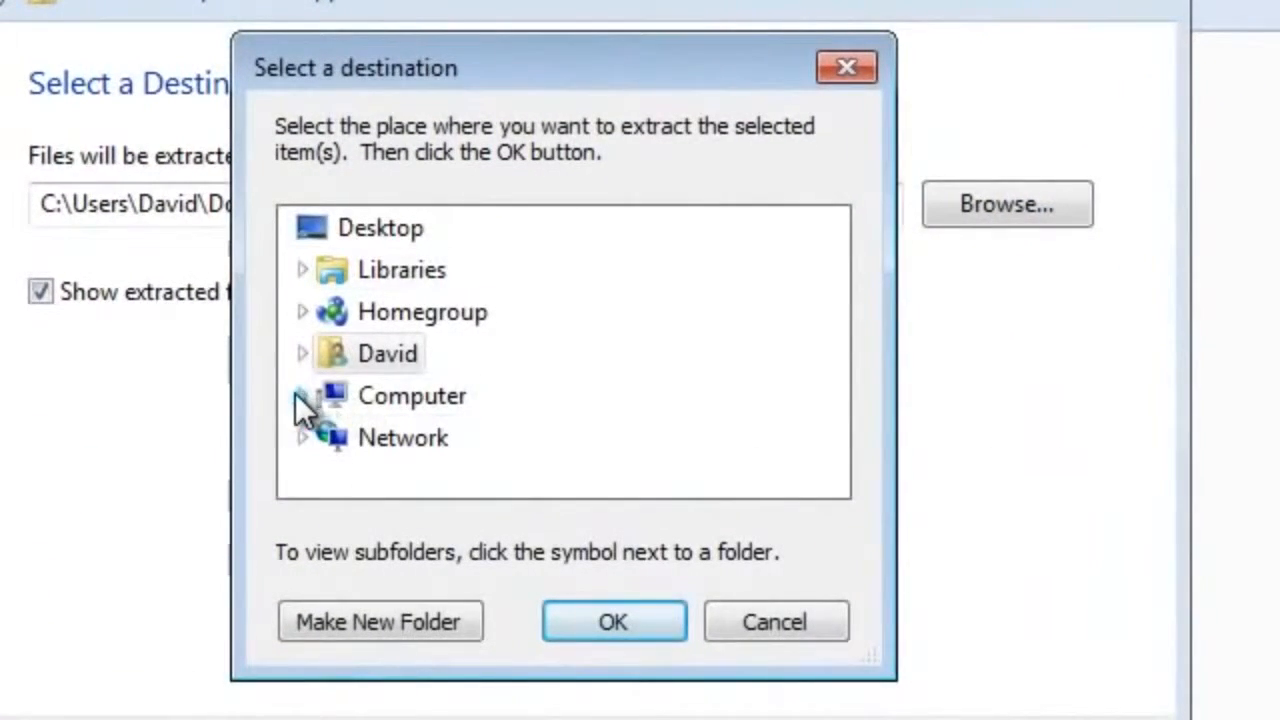
pyautogui.click(302, 396)
pyautogui.click(322, 357)
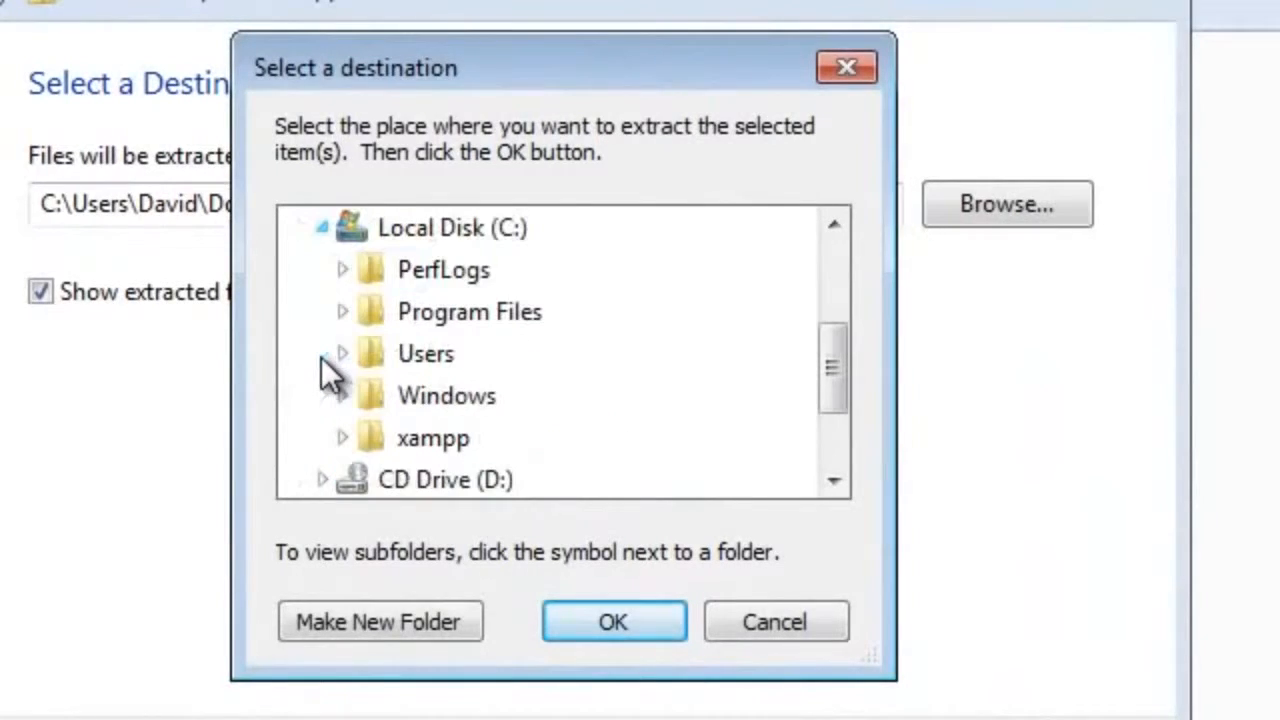
pyautogui.click(345, 439)
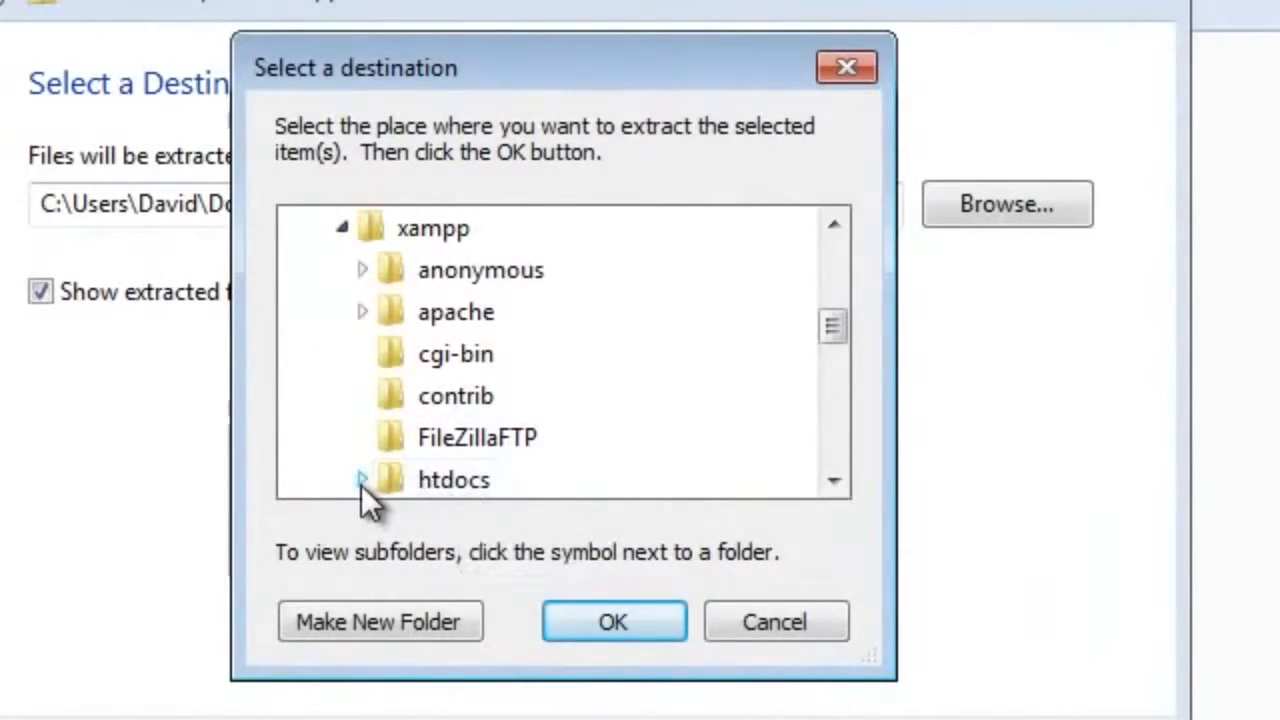
pyautogui.click(361, 482)
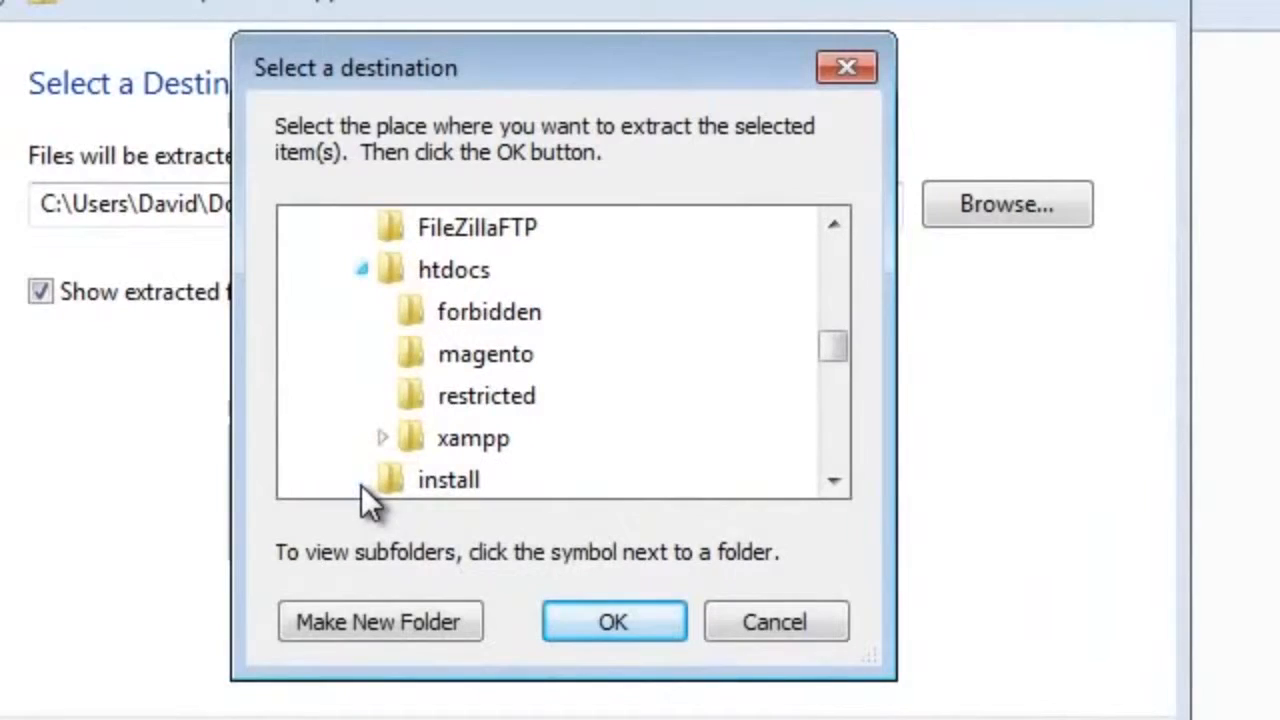
pyautogui.click(385, 439)
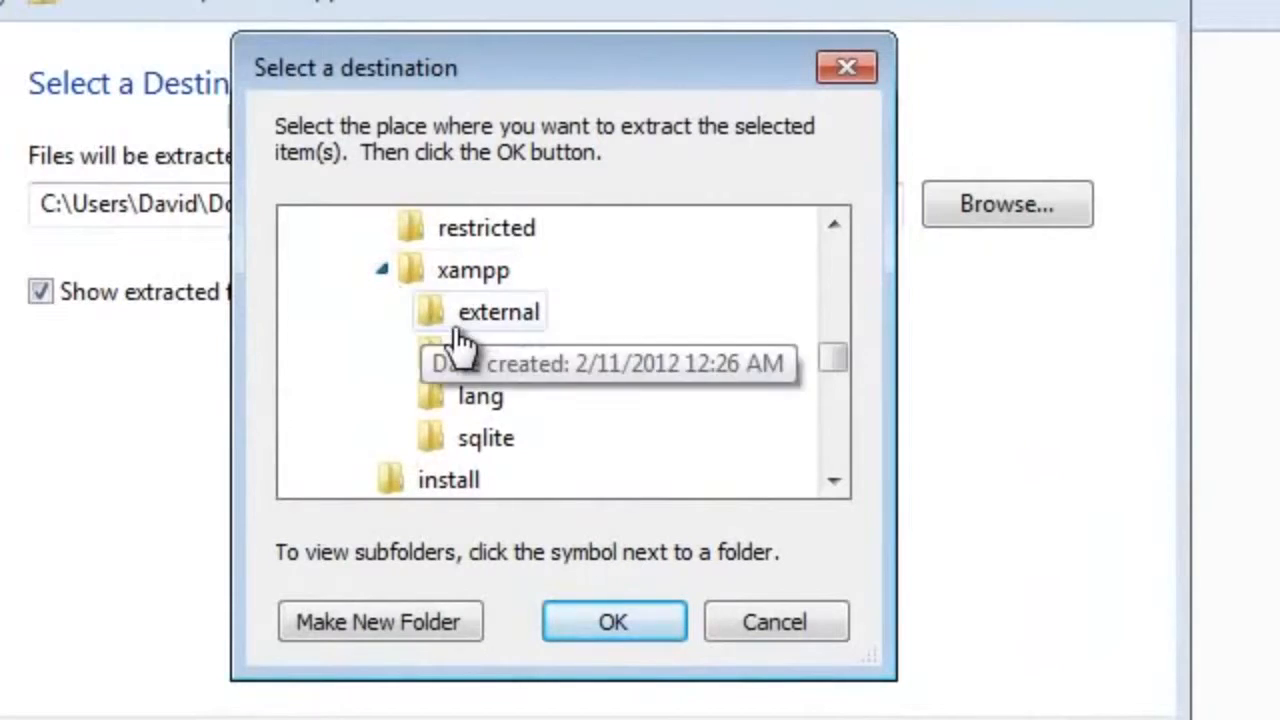
pyautogui.click(385, 272)
pyautogui.scroll(1, 414, 343)
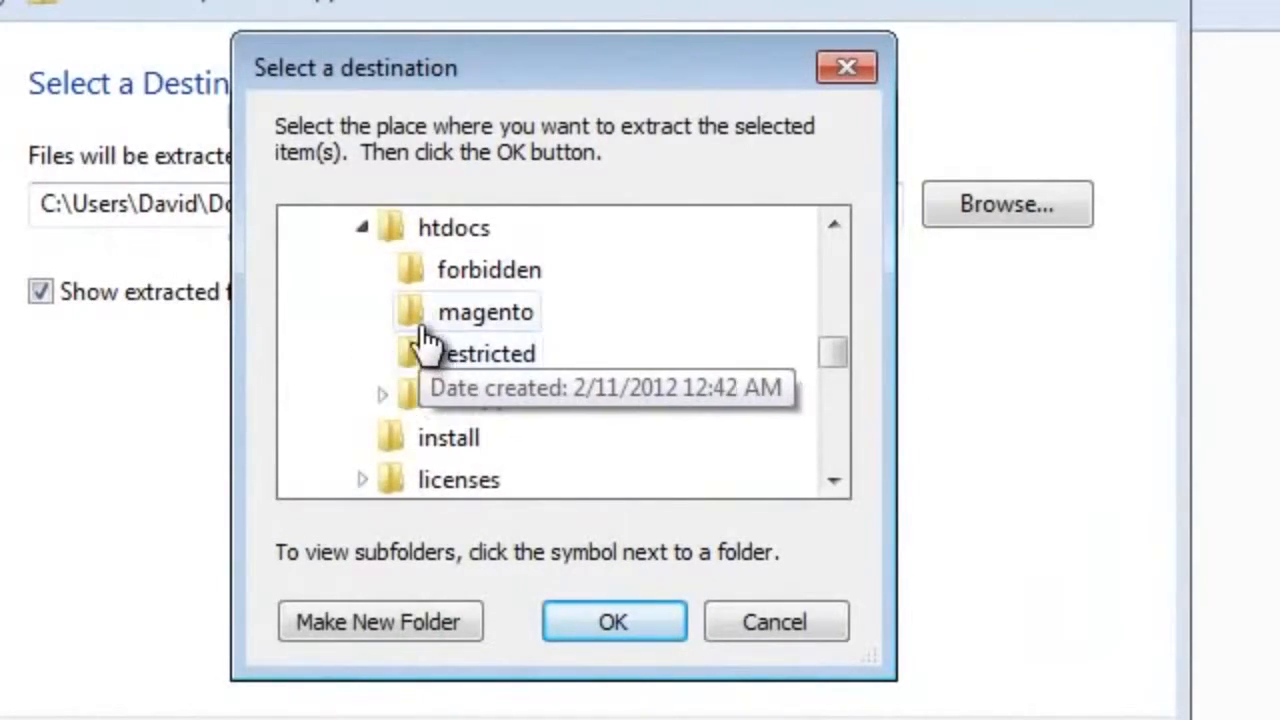
pyautogui.click(425, 320)
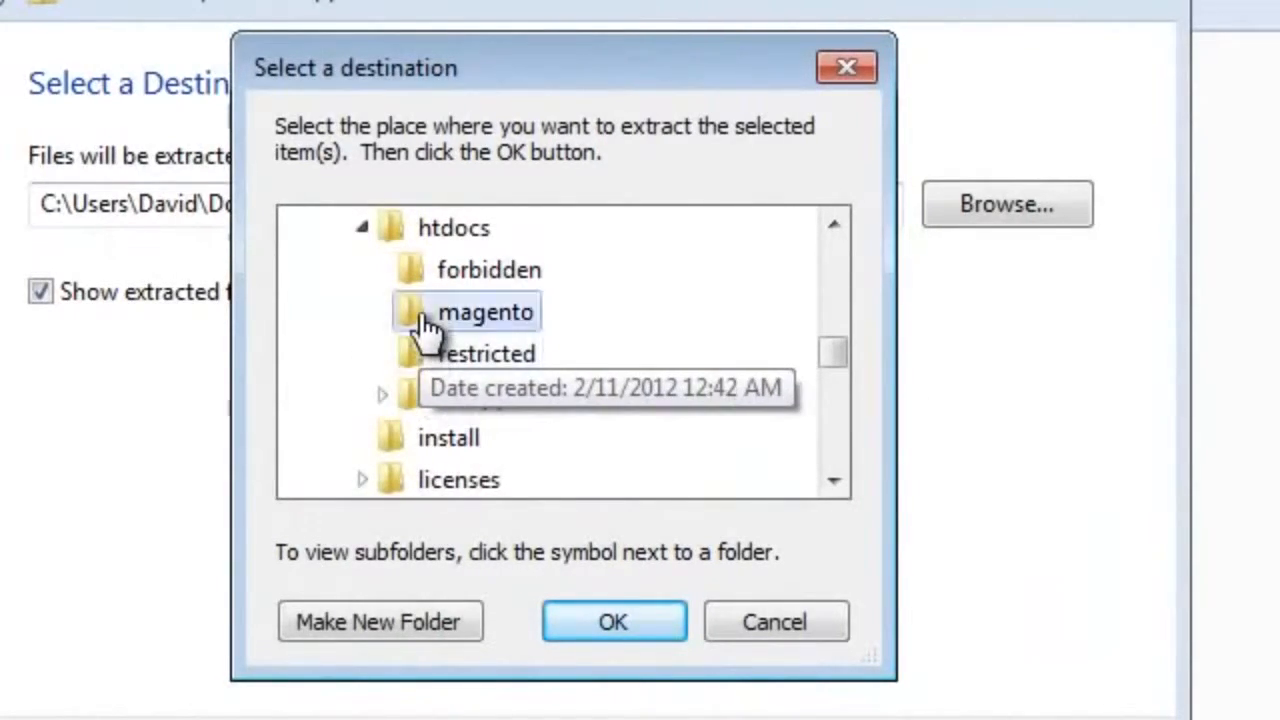
pyautogui.click(616, 622)
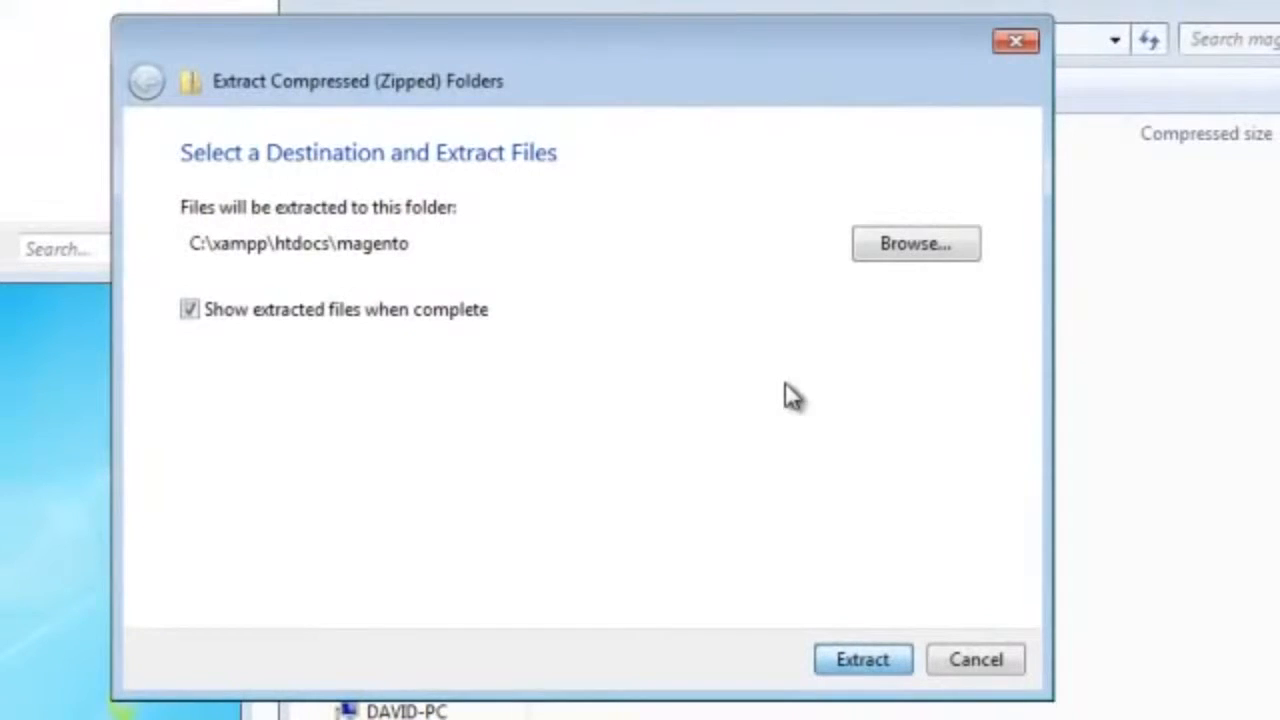
pyautogui.click(876, 664)
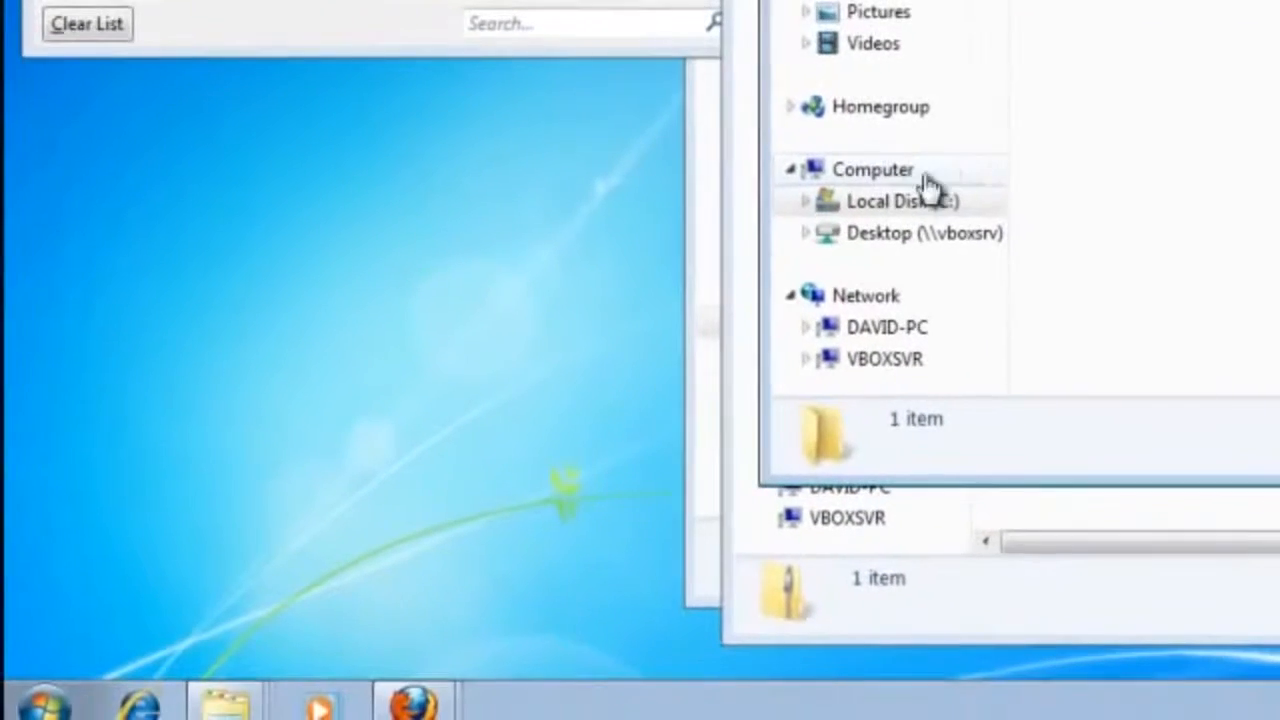
# Step: Find and open Notepad, and paste the copied database user password into the blank document
pyautogui.click(45, 705)
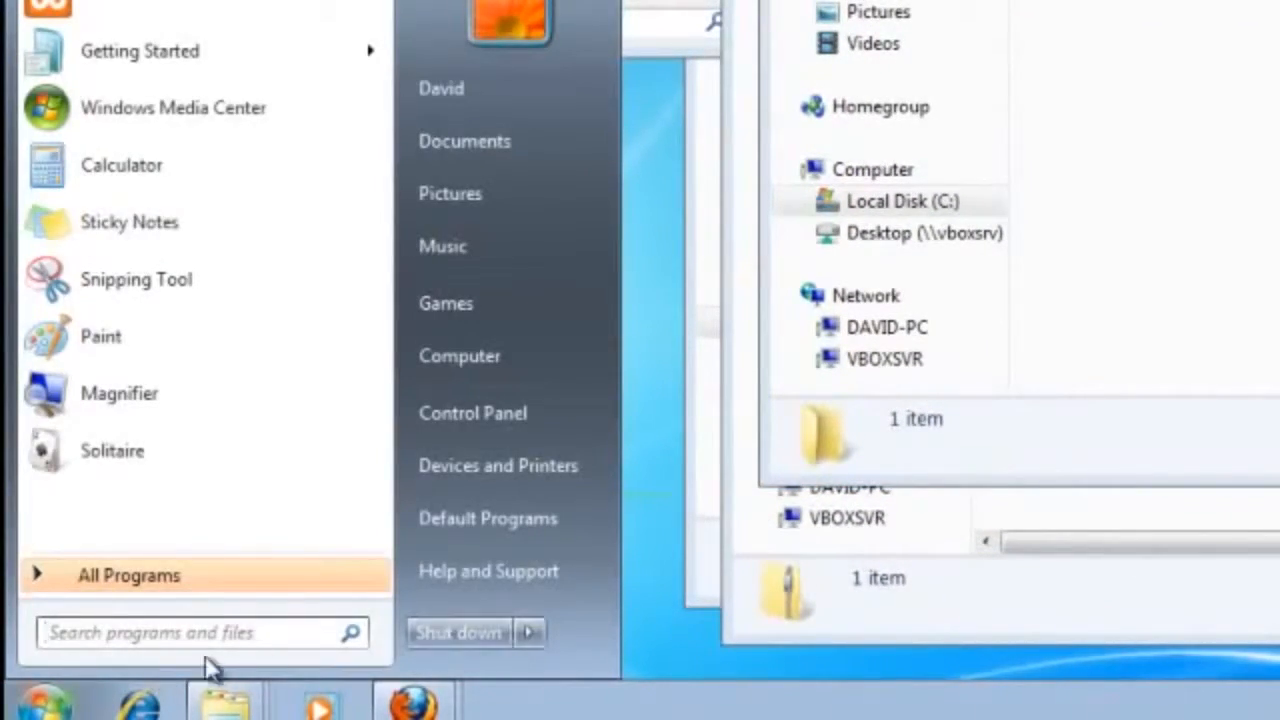
pyautogui.click(181, 632)
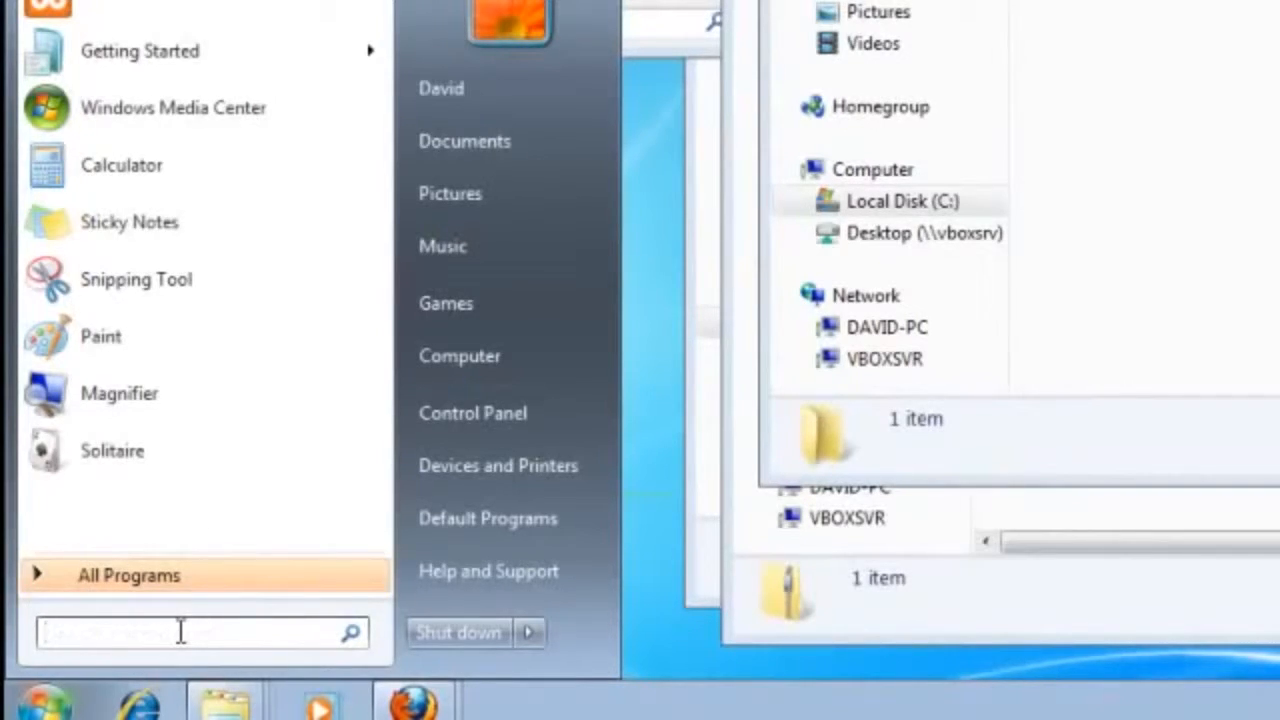
pyautogui.write('note')
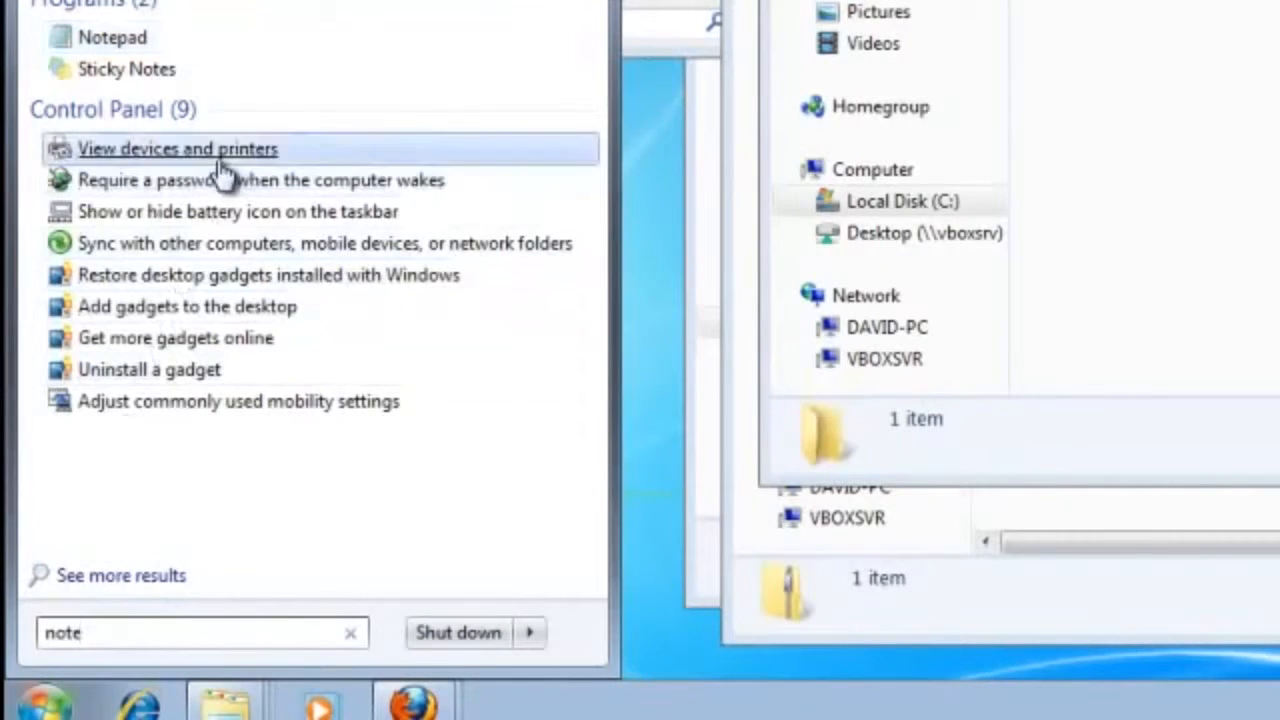
pyautogui.click(208, 45)
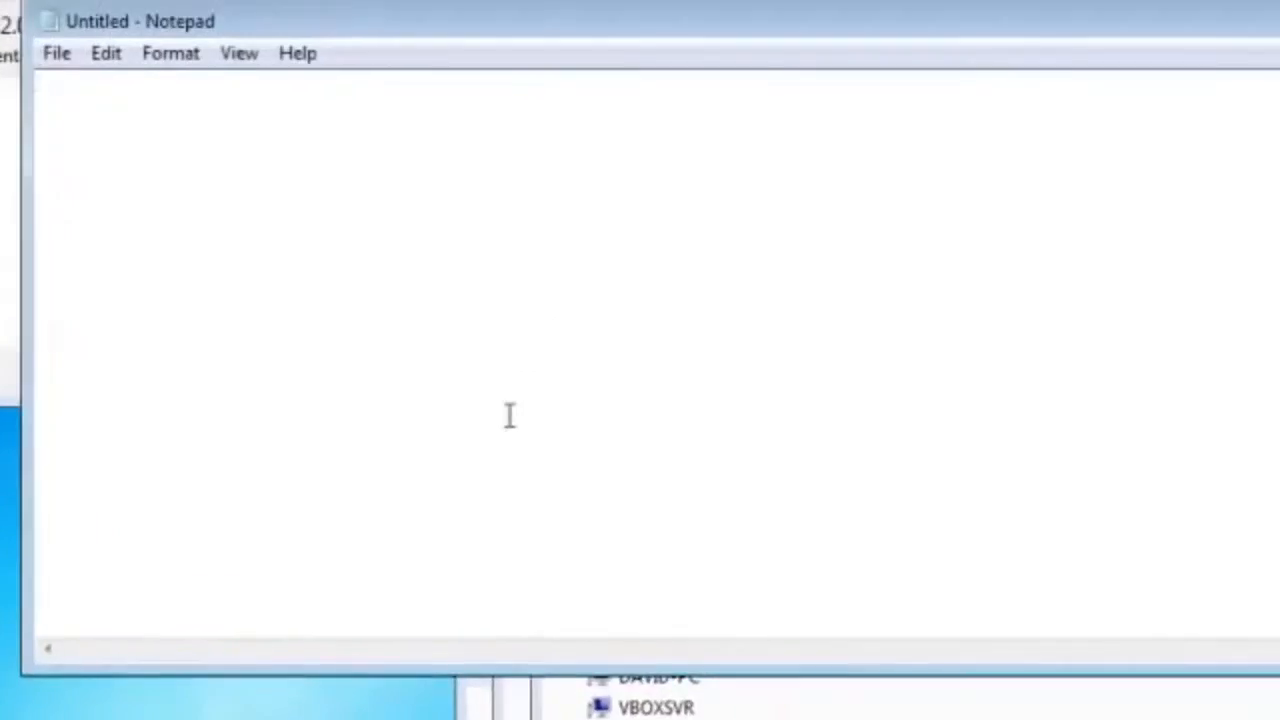
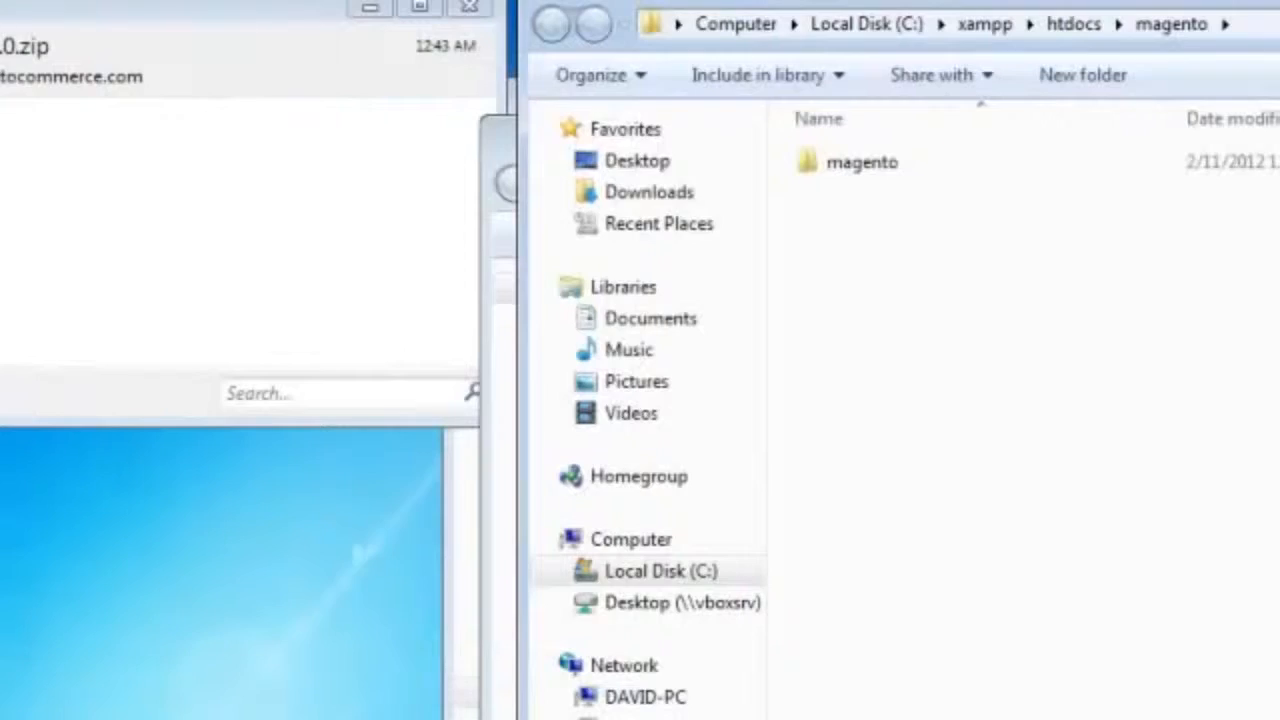
# Step: Move all files and folders from the nested magento folder up into C:\xampp\htdocs\magento
pyautogui.doubleClick(923, 163)
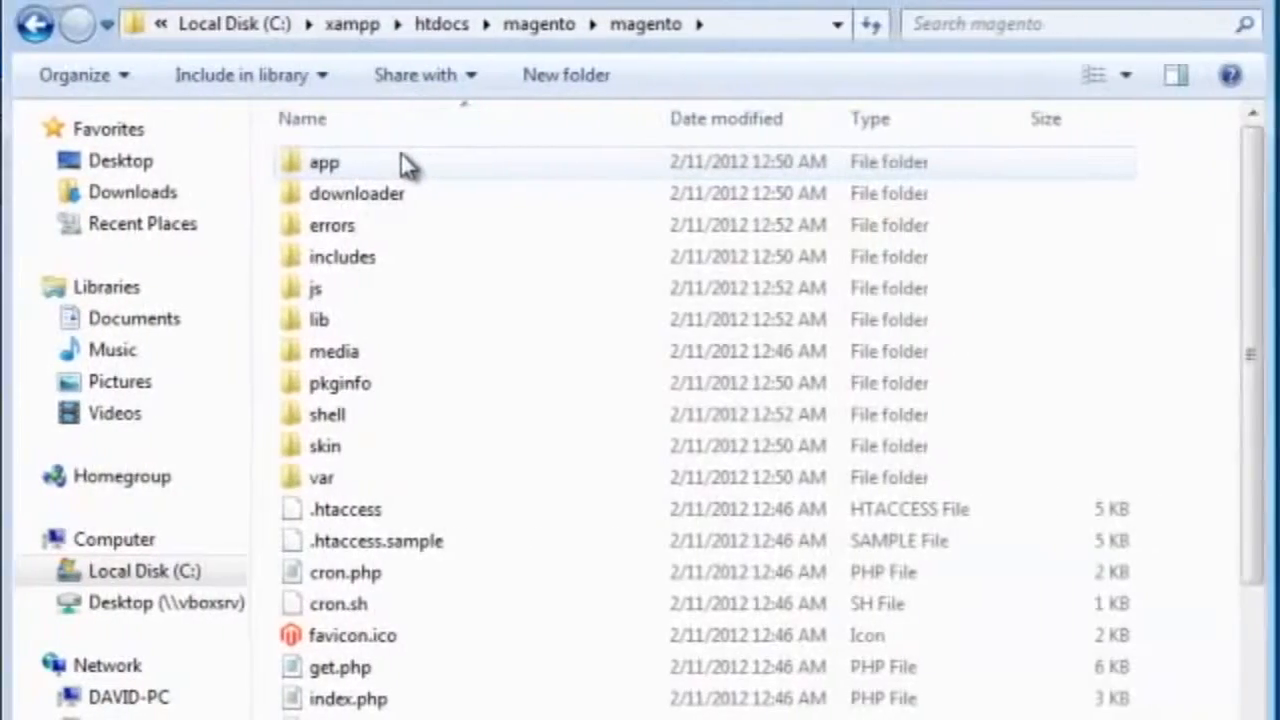
pyautogui.hotkey('ctrl', 'a')
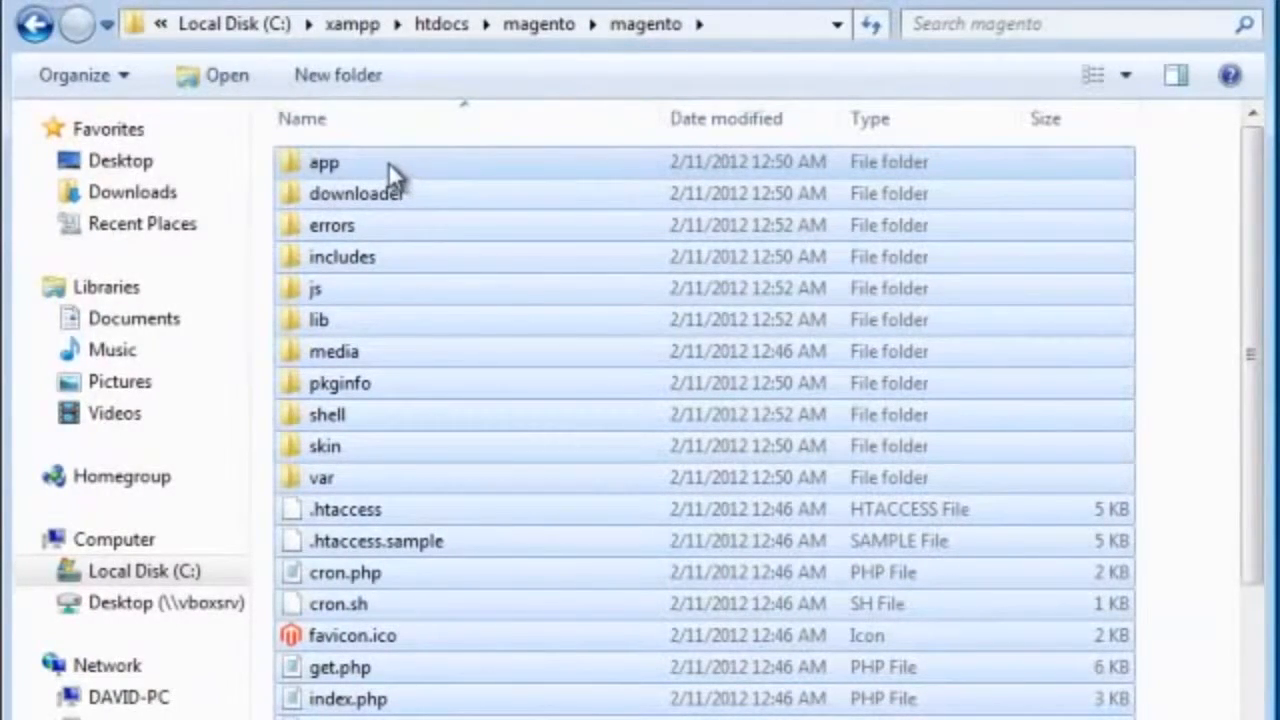
pyautogui.rightClick(388, 162)
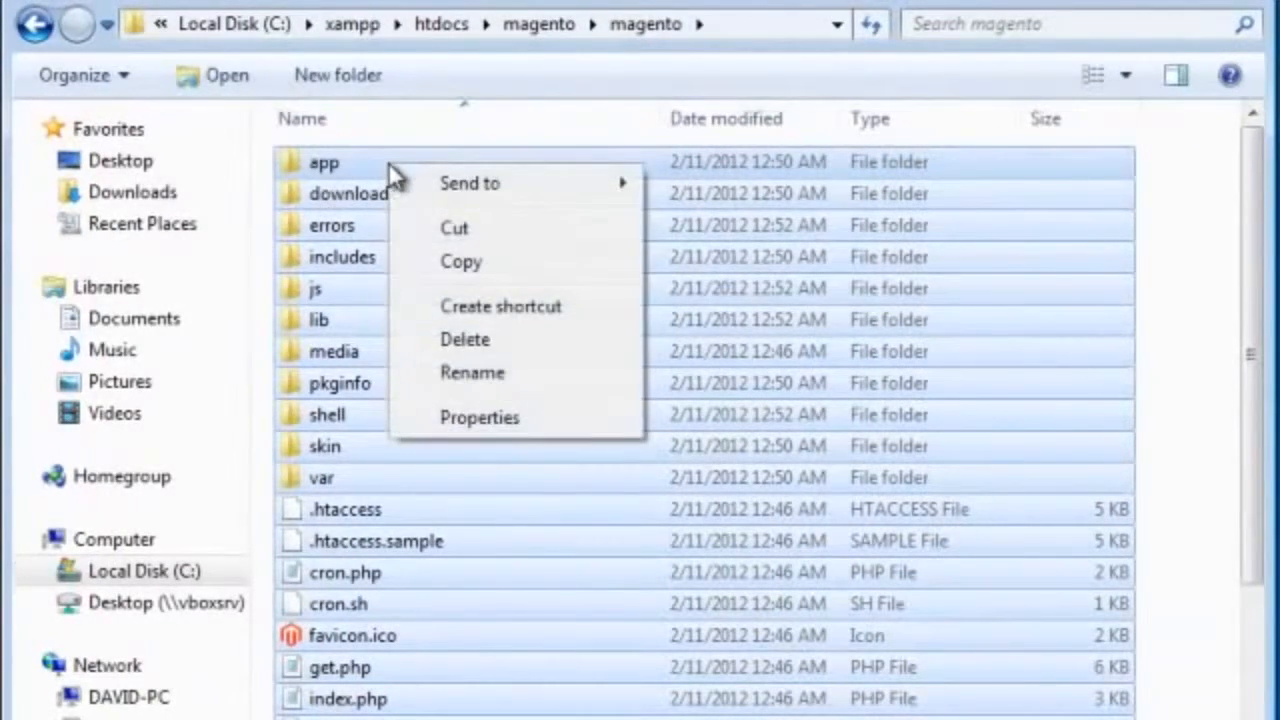
pyautogui.click(452, 230)
pyautogui.click(532, 30)
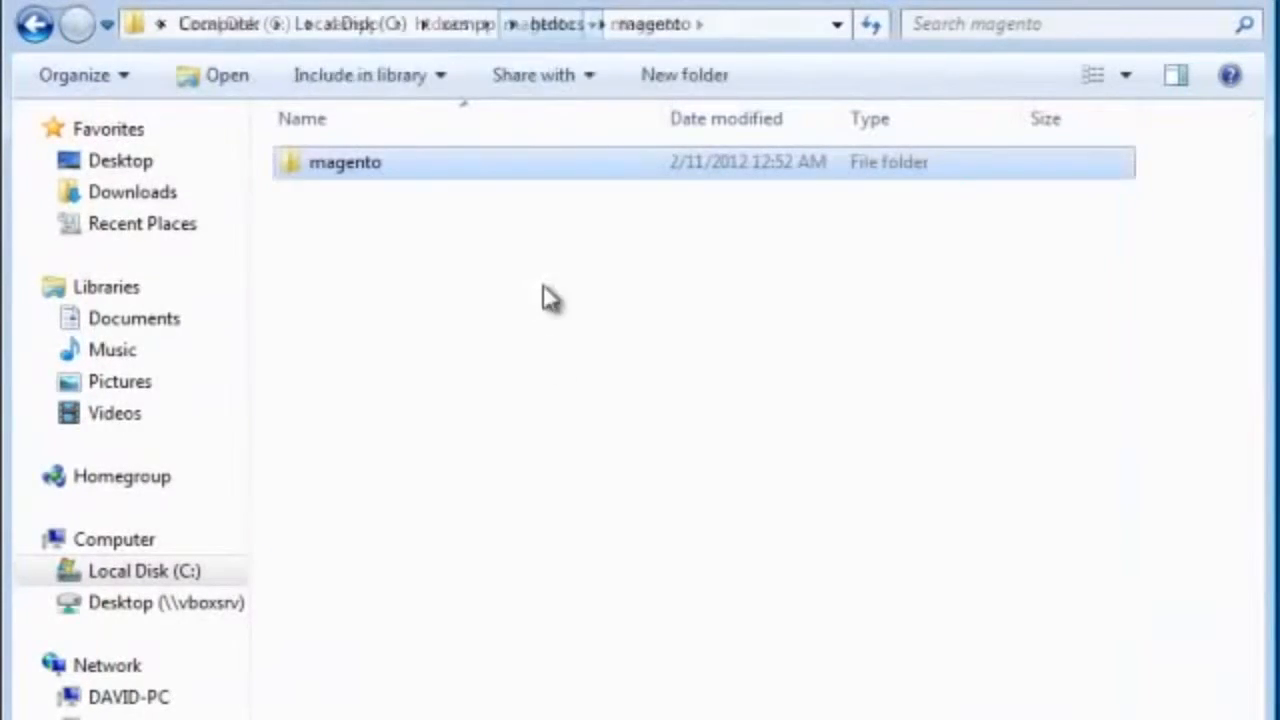
pyautogui.rightClick(549, 352)
pyautogui.click(610, 565)
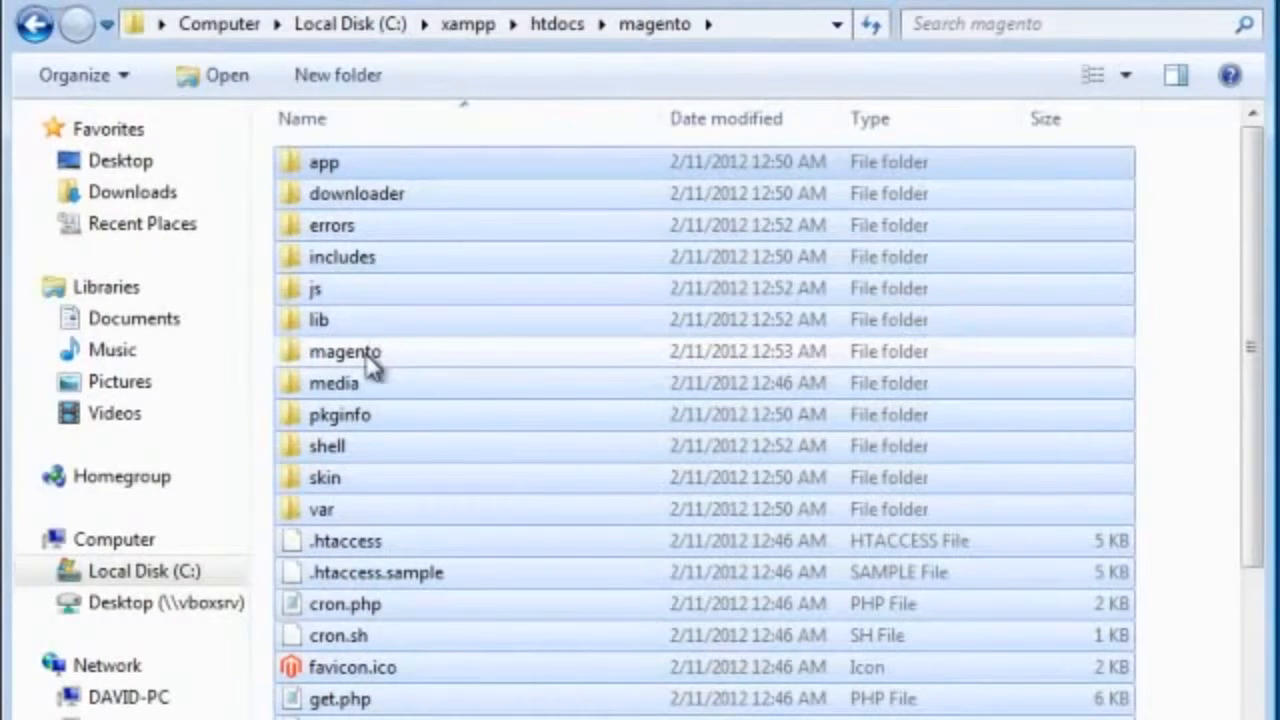
# Step: Delete the emptied nested magento folder from C:\xampp\htdocs\magento
pyautogui.click(368, 362)
pyautogui.press('Delete')
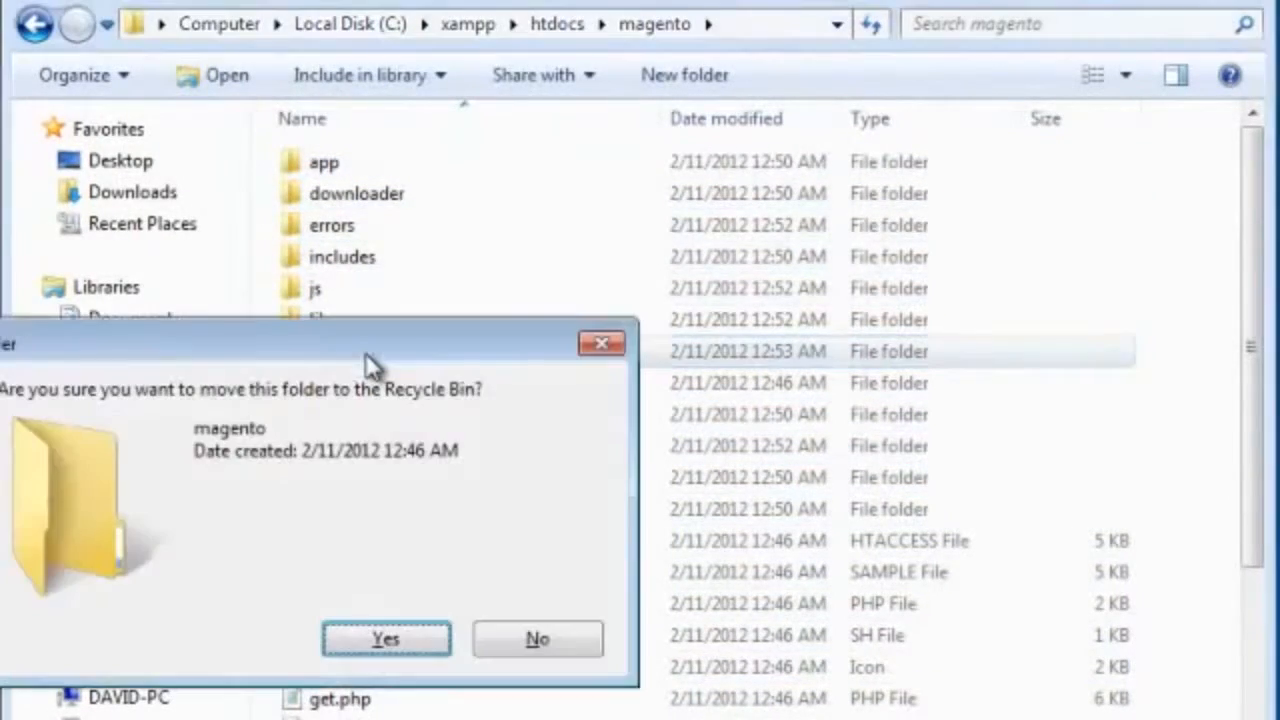
pyautogui.press('Return')
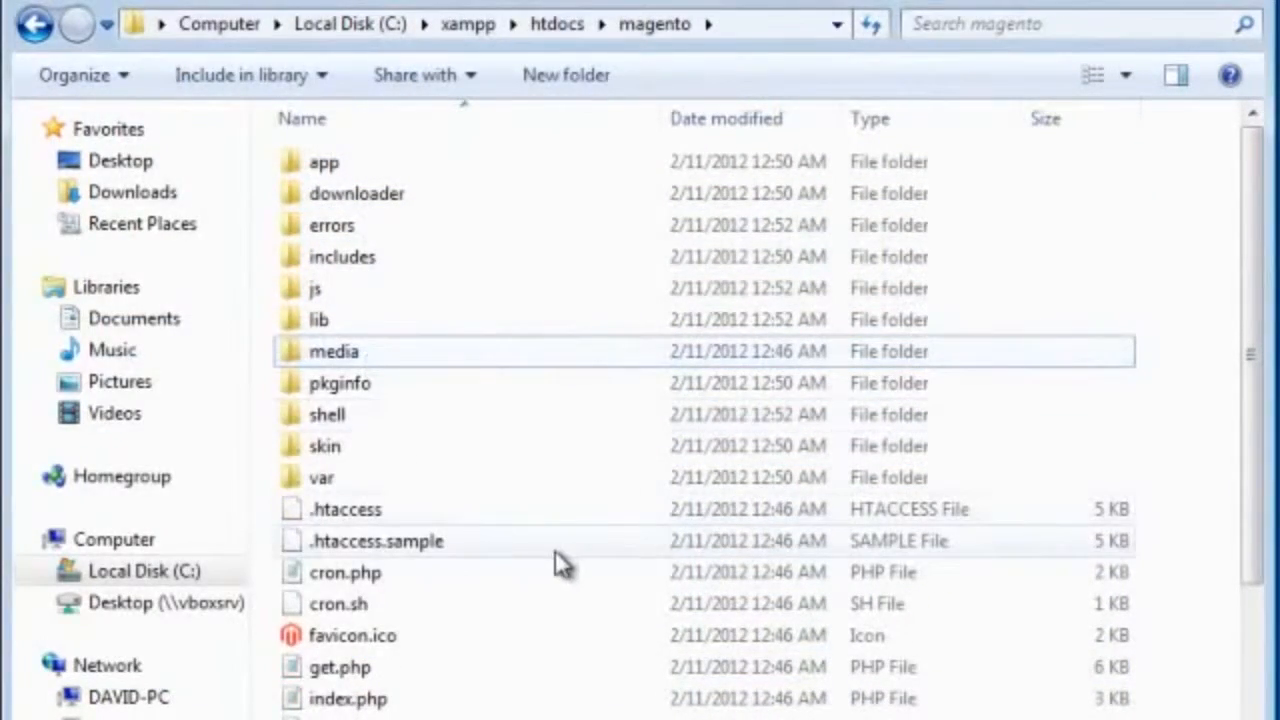
pyautogui.scroll(-2, 423, 651)
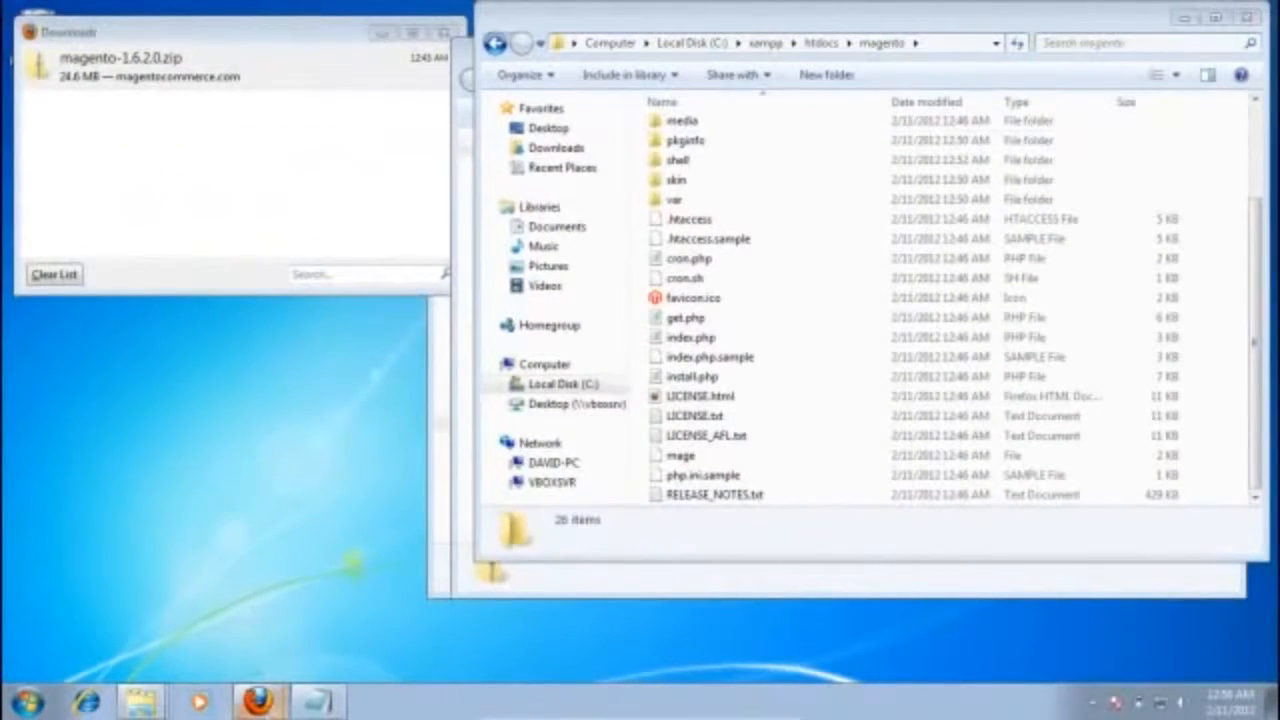
# Step: Switch to the Firefox window with phpMyAdmin and load 127.0.0.1/magento in a new tab
pyautogui.moveTo(262, 708)
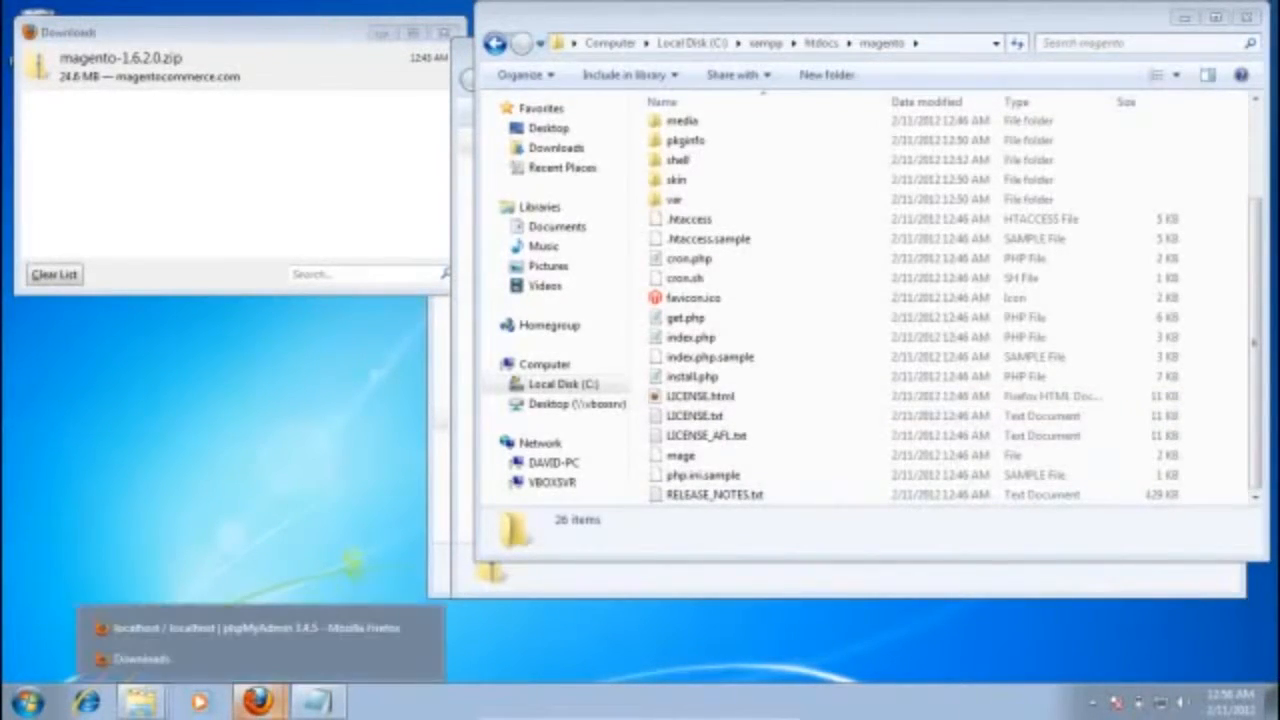
pyautogui.click(236, 627)
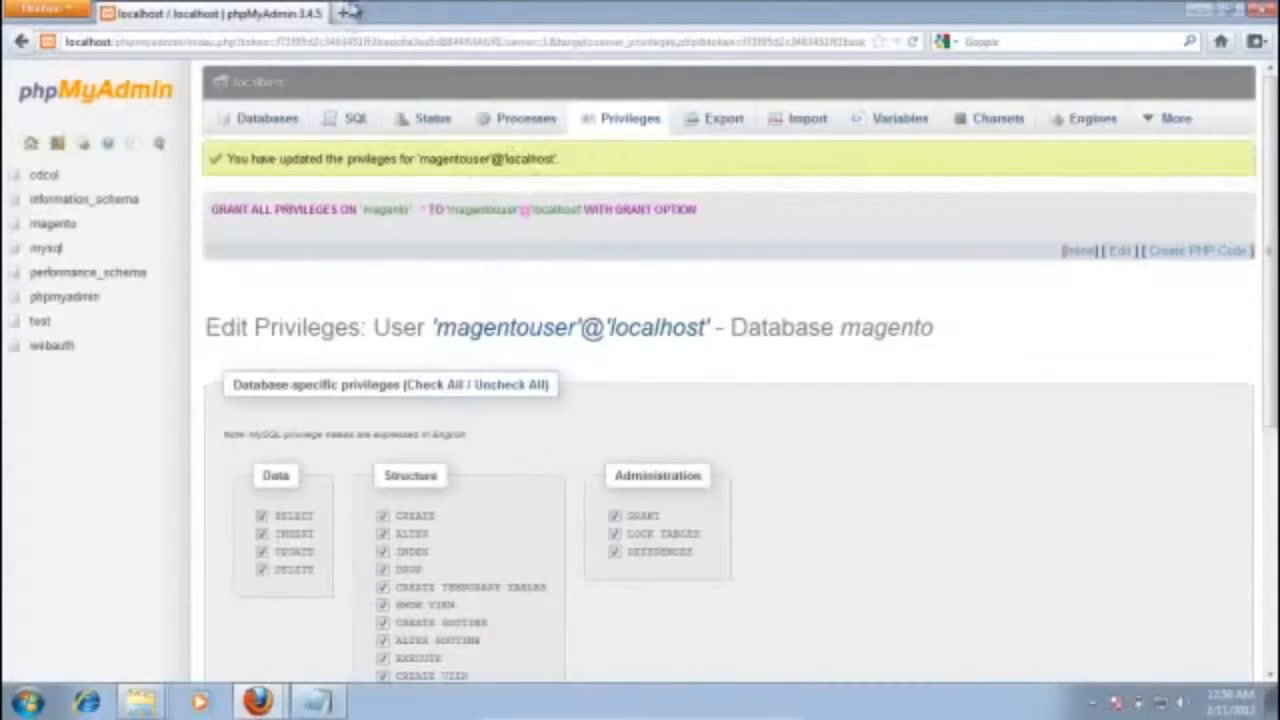
pyautogui.click(346, 12)
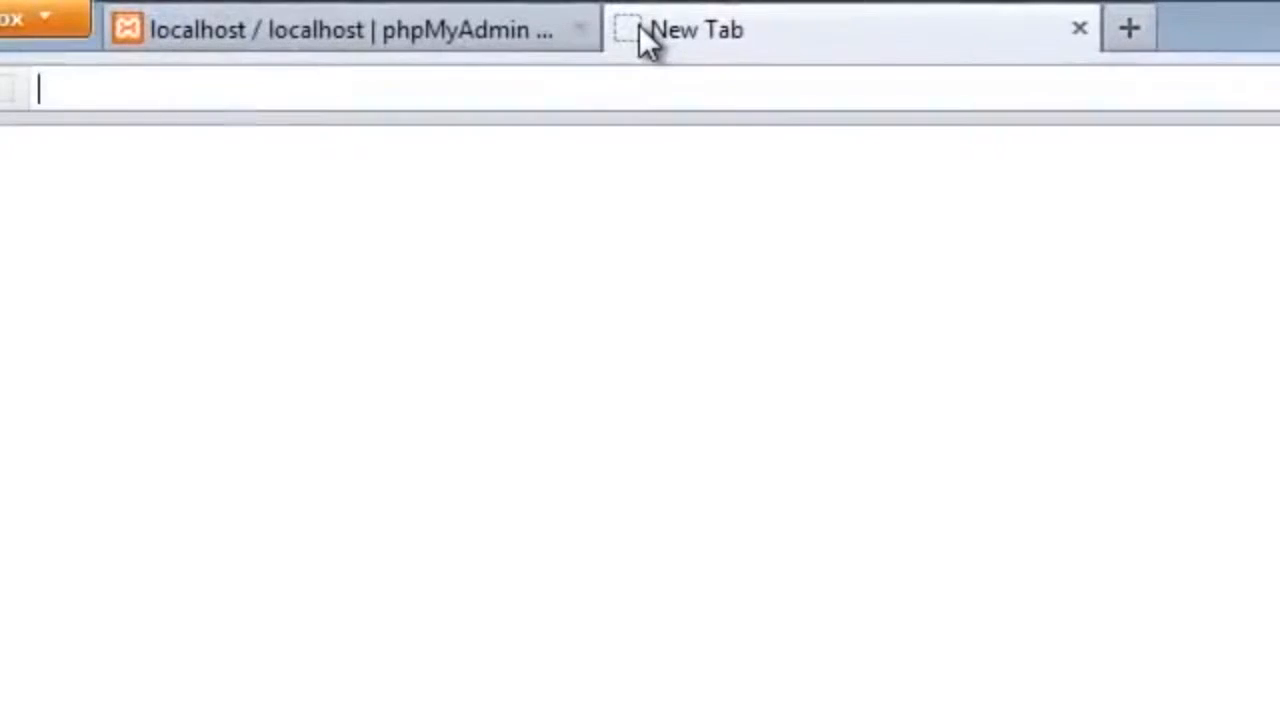
pyautogui.write('12')
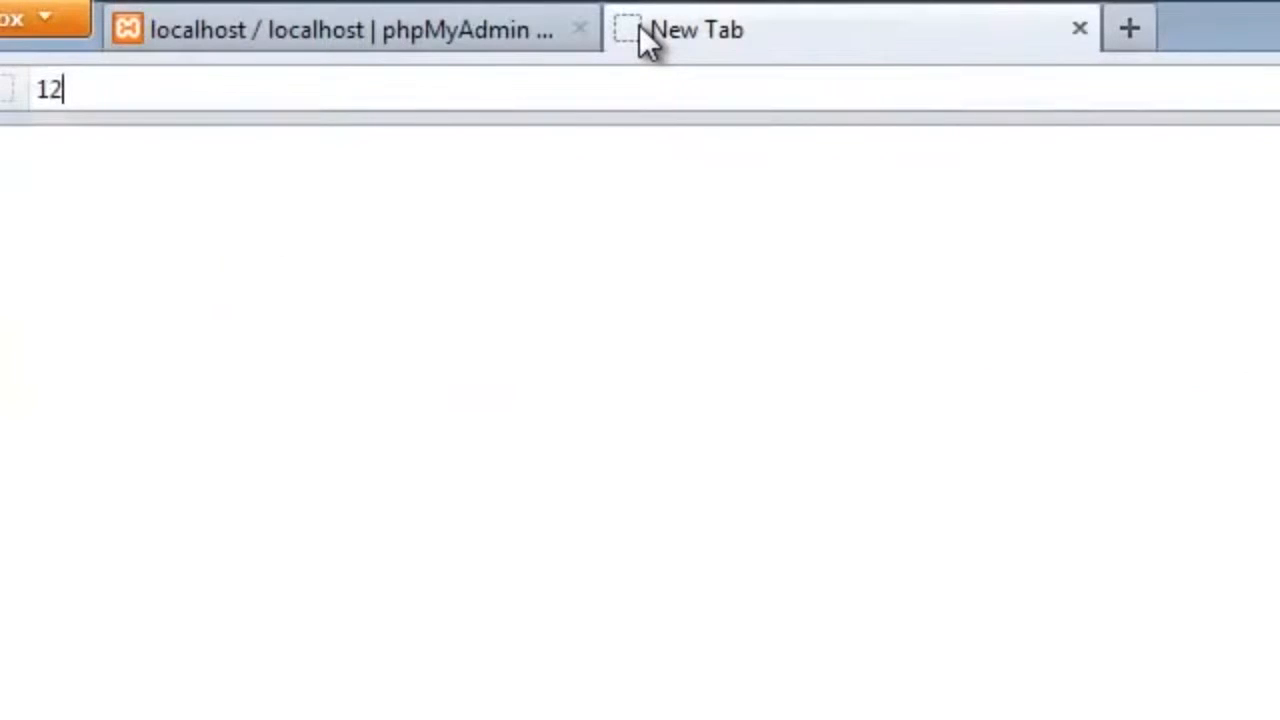
pyautogui.write('7.0.0.')
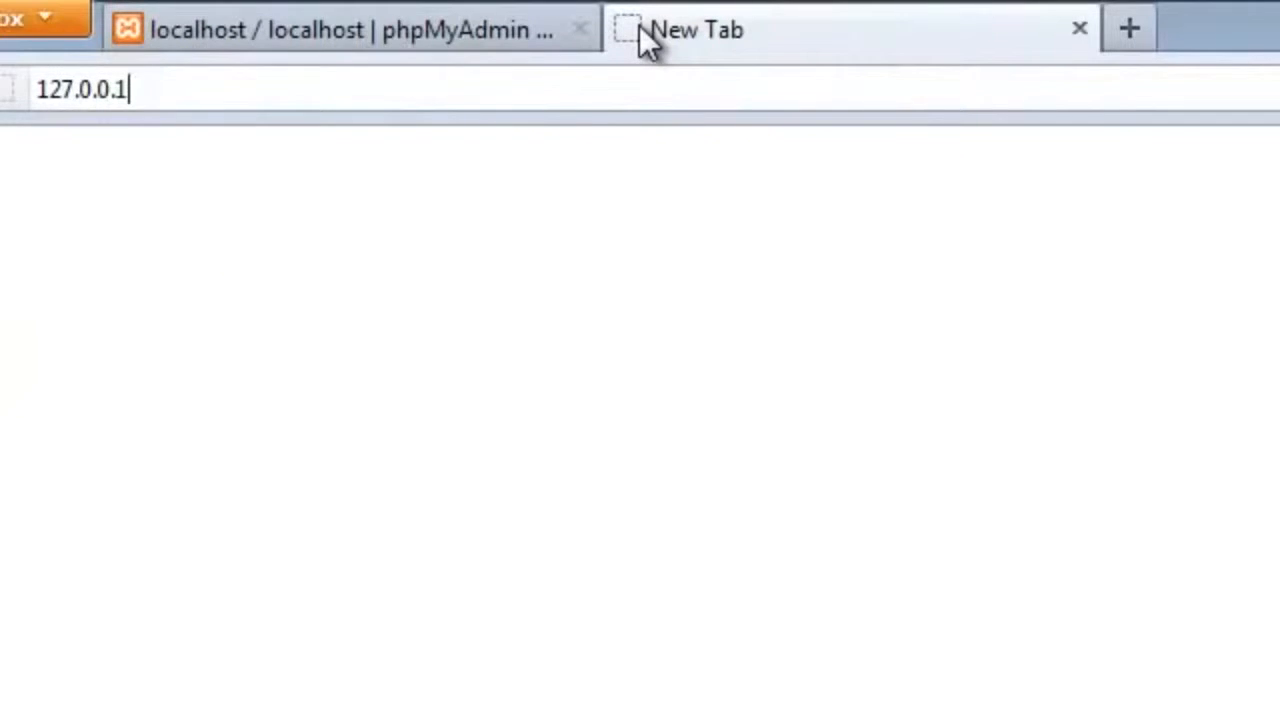
pyautogui.write('1/magento')
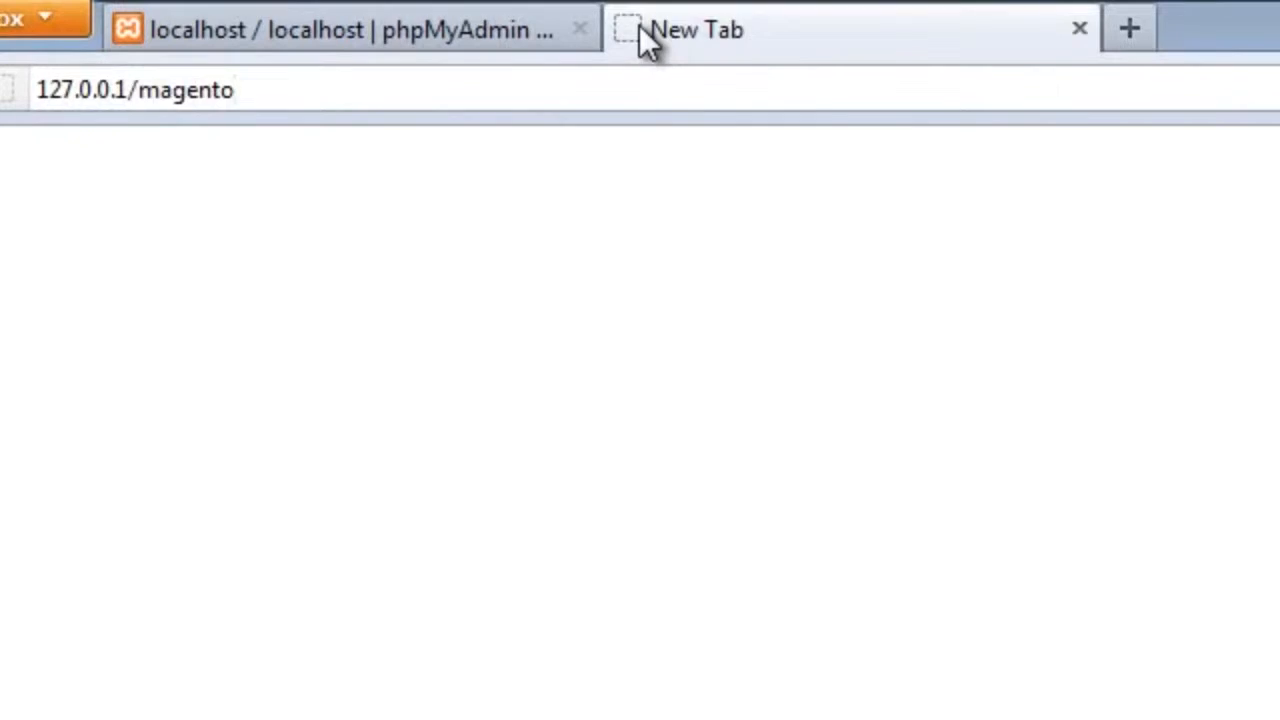
pyautogui.press('Return')
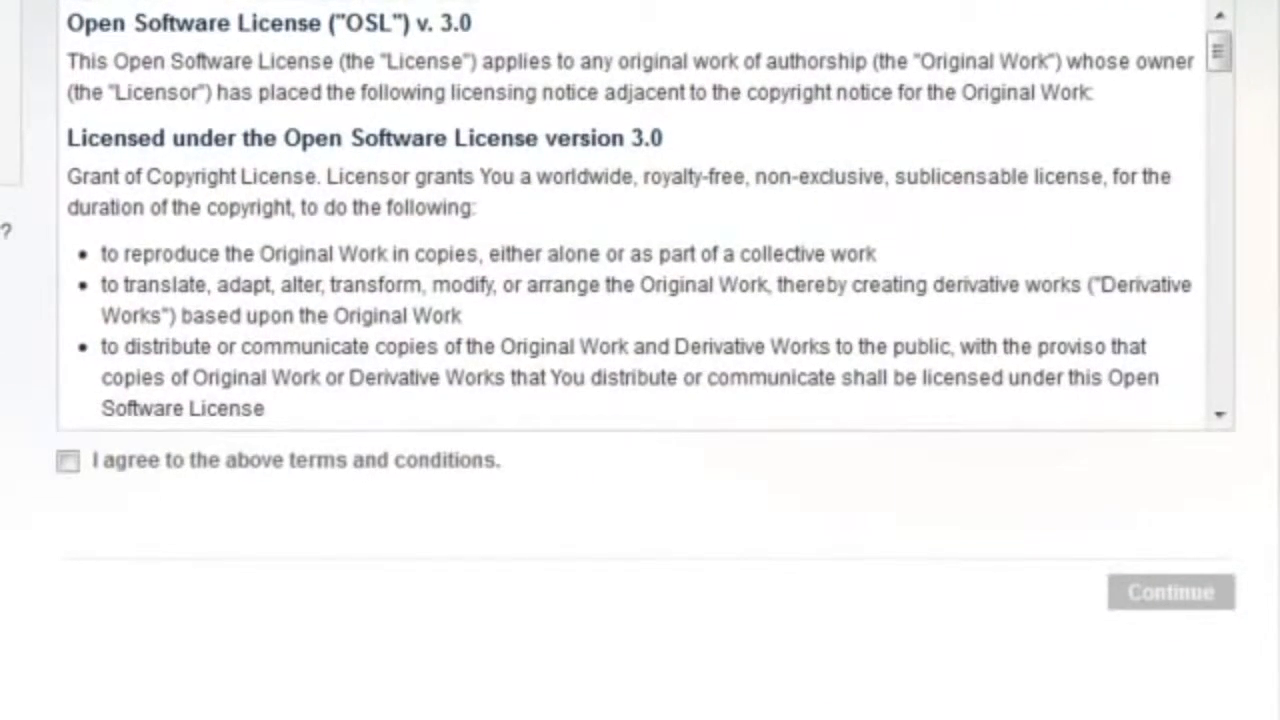
# Step: Accept the Magento license terms and submit the locale settings with the time zone set to Central Standard Time (America/Chicago)
pyautogui.click(66, 462)
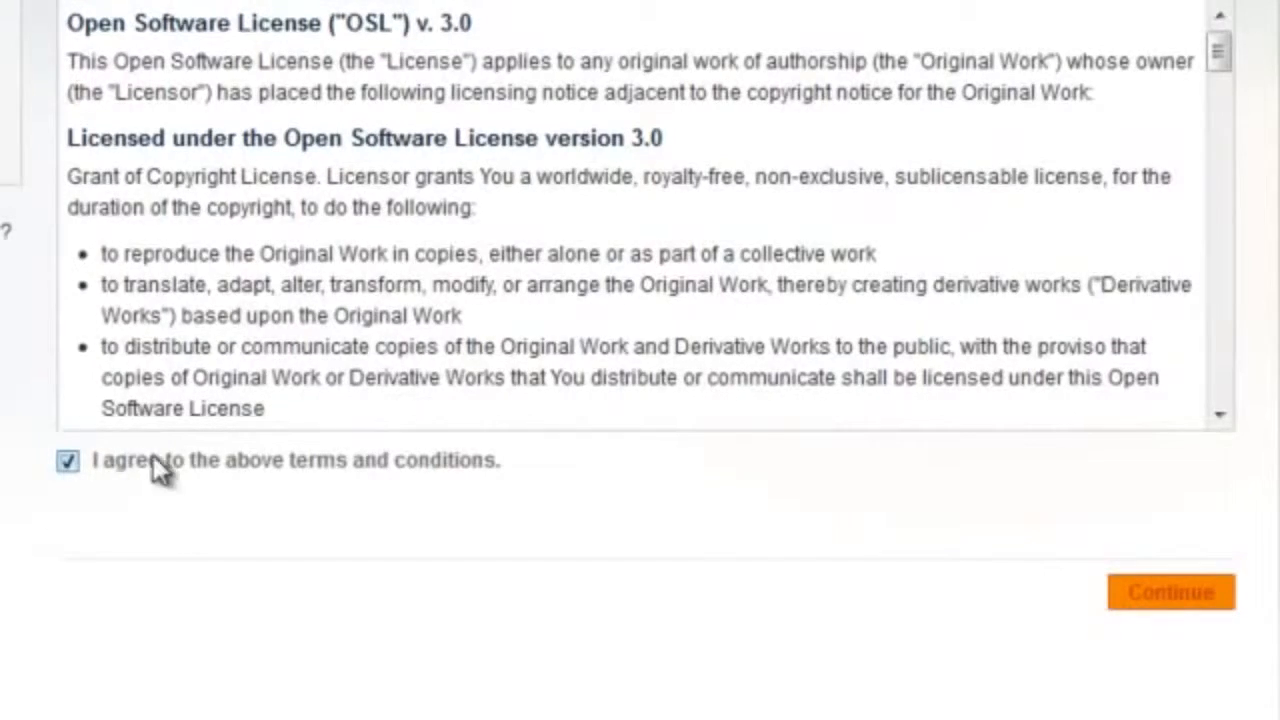
pyautogui.click(1137, 597)
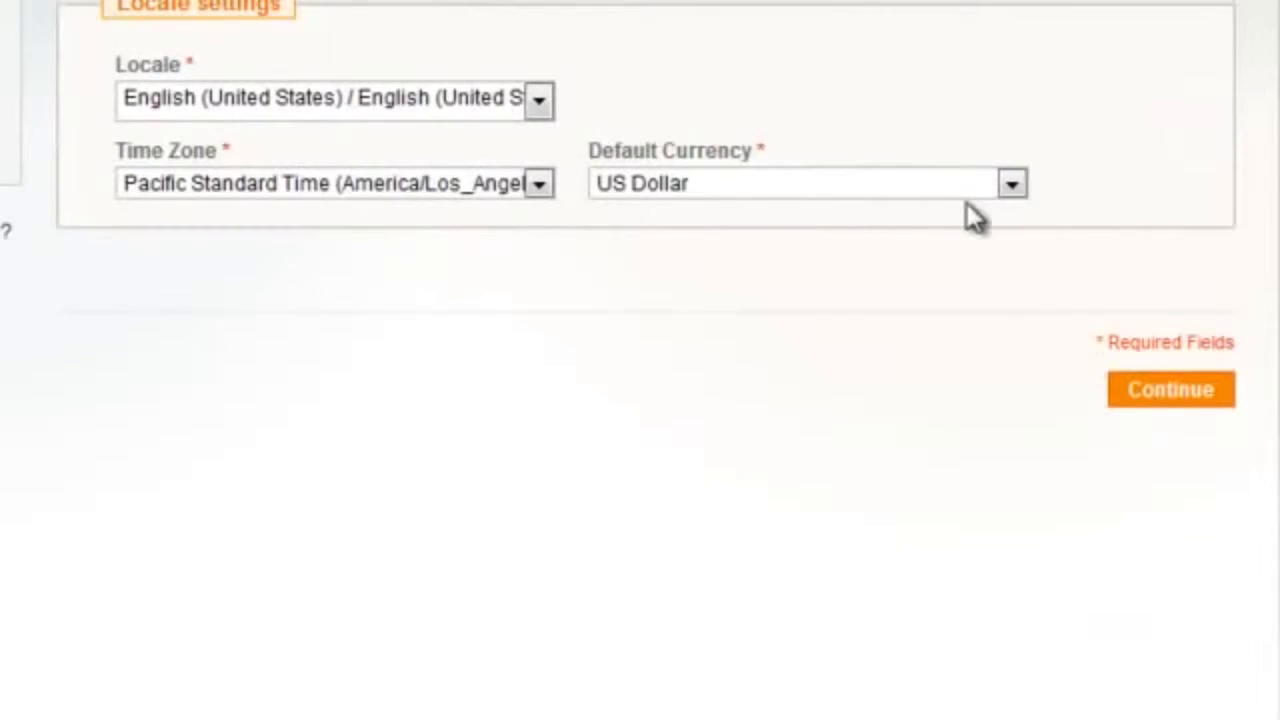
pyautogui.click(358, 190)
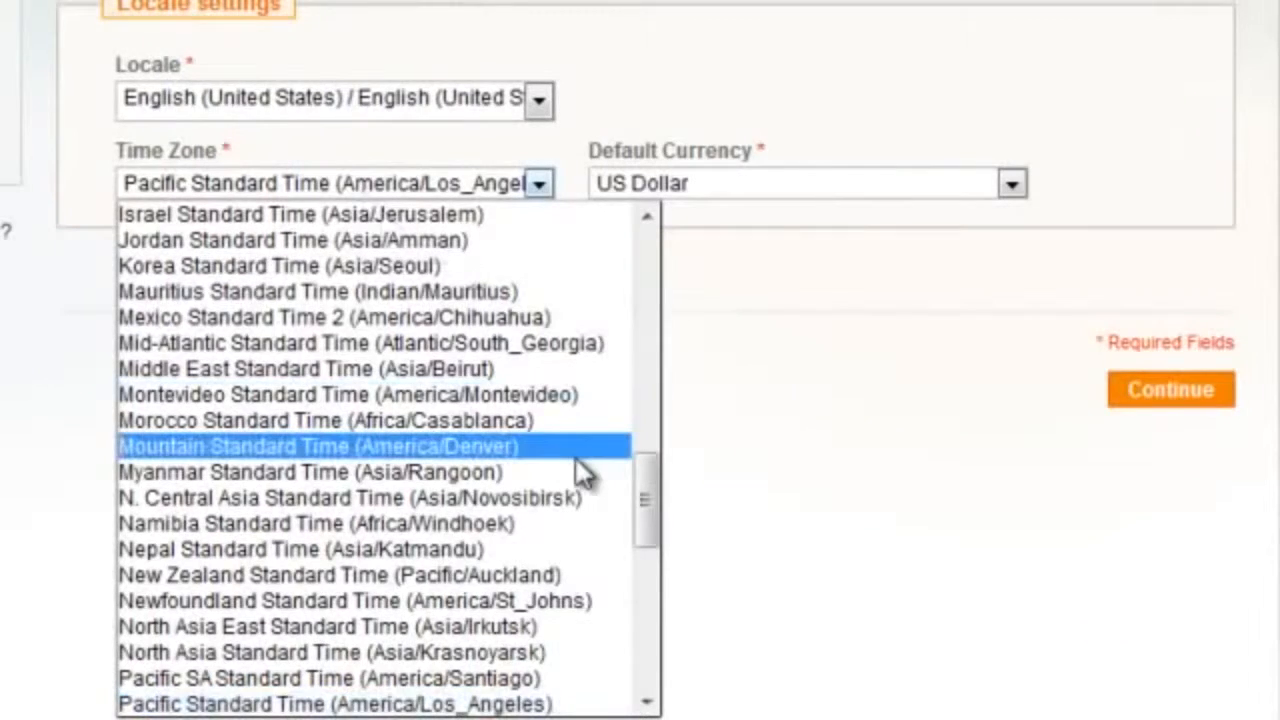
pyautogui.moveTo(648, 530); pyautogui.dragTo(636, 373)
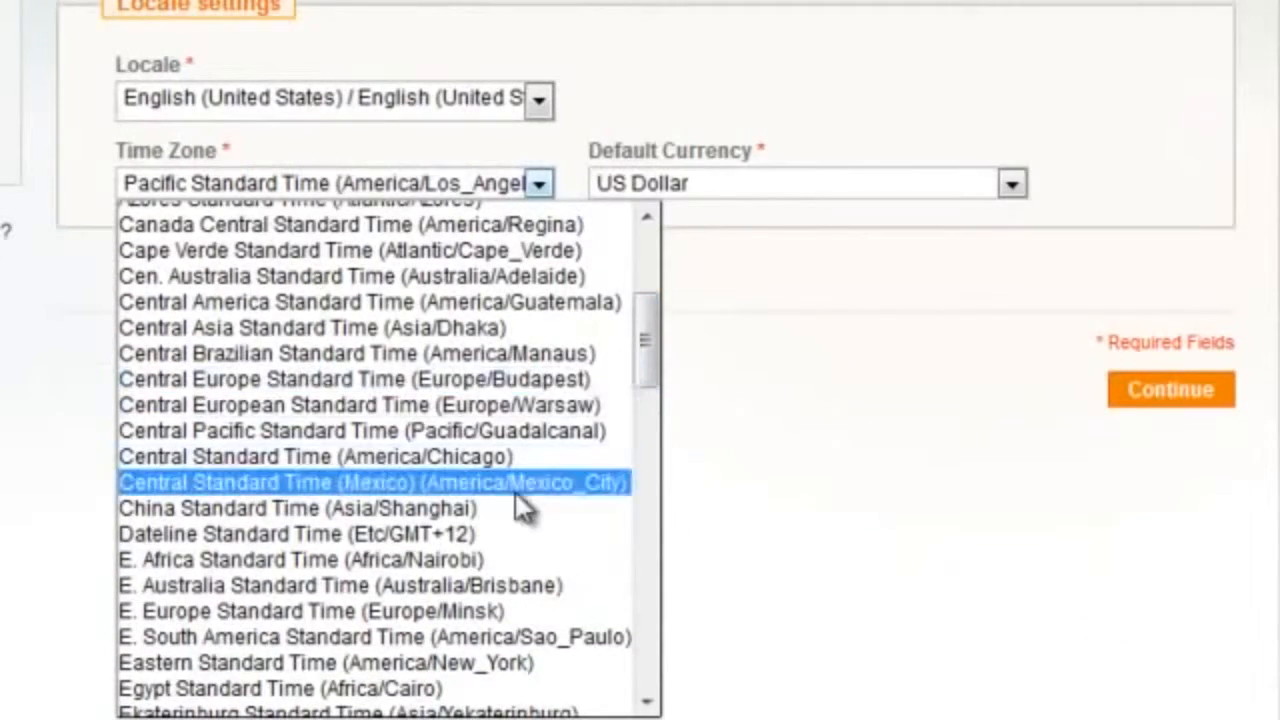
pyautogui.click(491, 458)
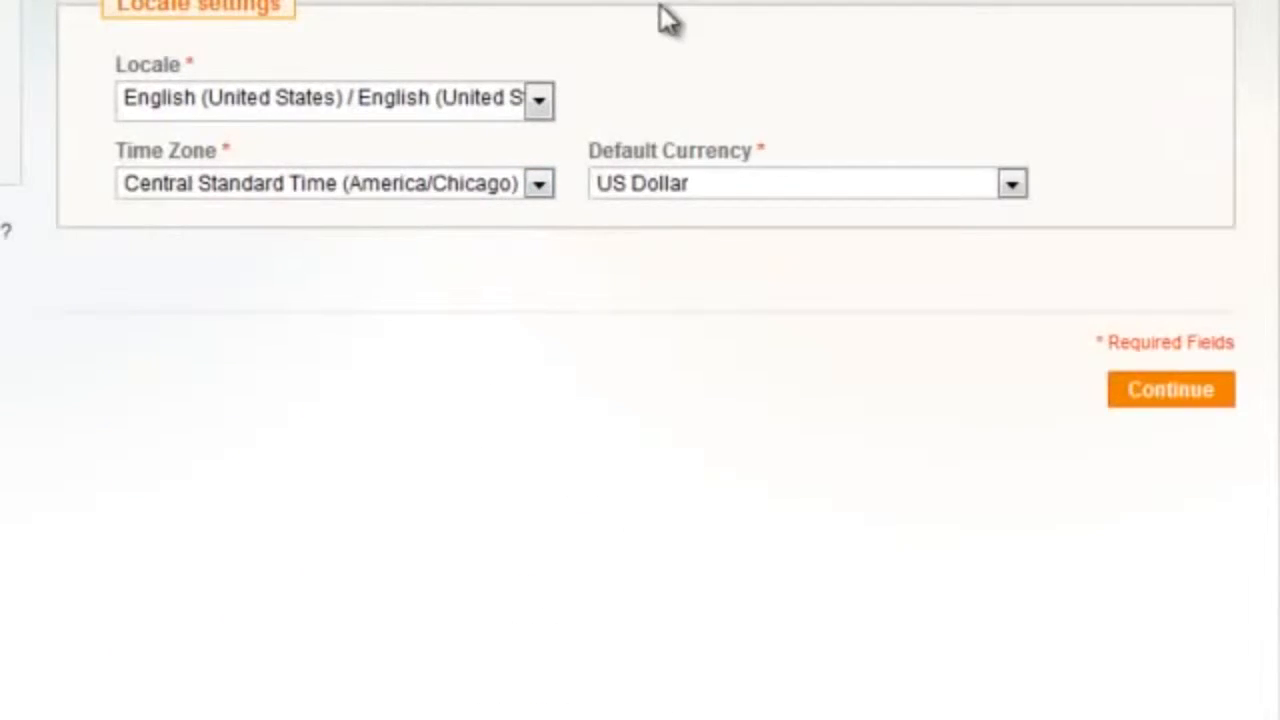
pyautogui.click(1183, 395)
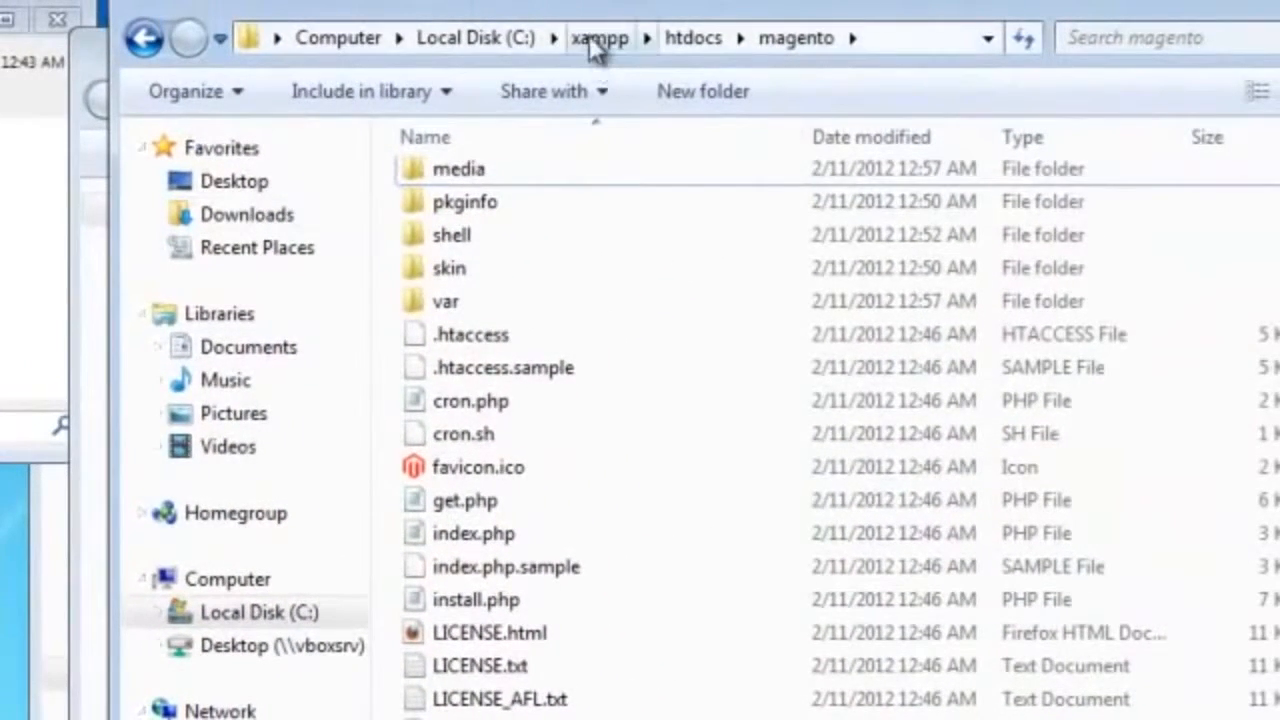
# Step: In File Explorer, go to C:\xampp\php and open the php.ini configuration file
pyautogui.click(589, 39)
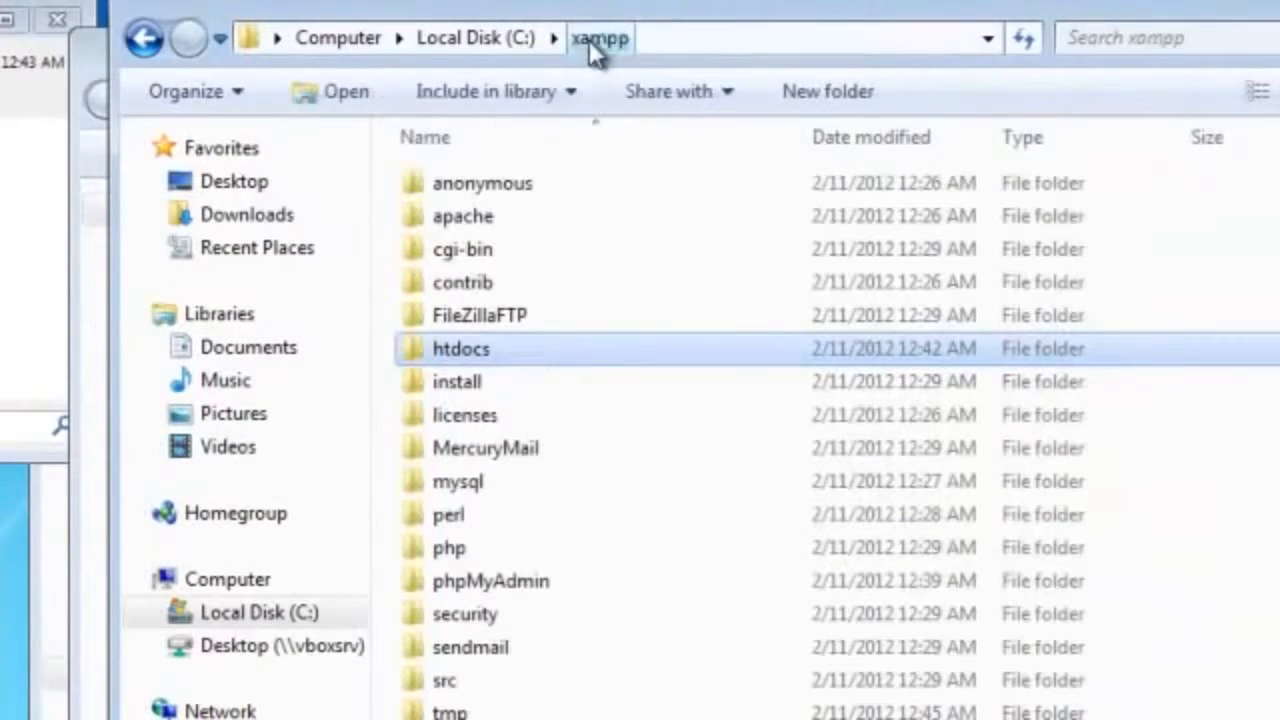
pyautogui.doubleClick(503, 551)
pyautogui.scroll(-8, 530, 700)
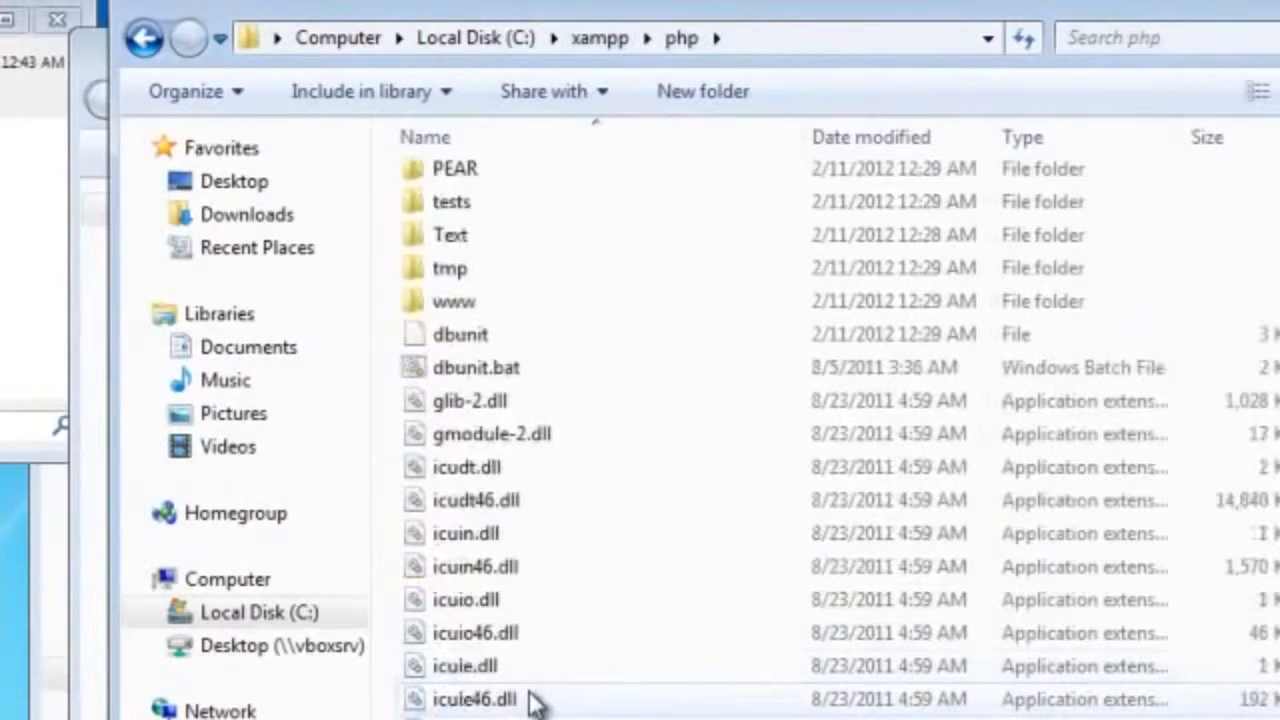
pyautogui.scroll(-2, 536, 703)
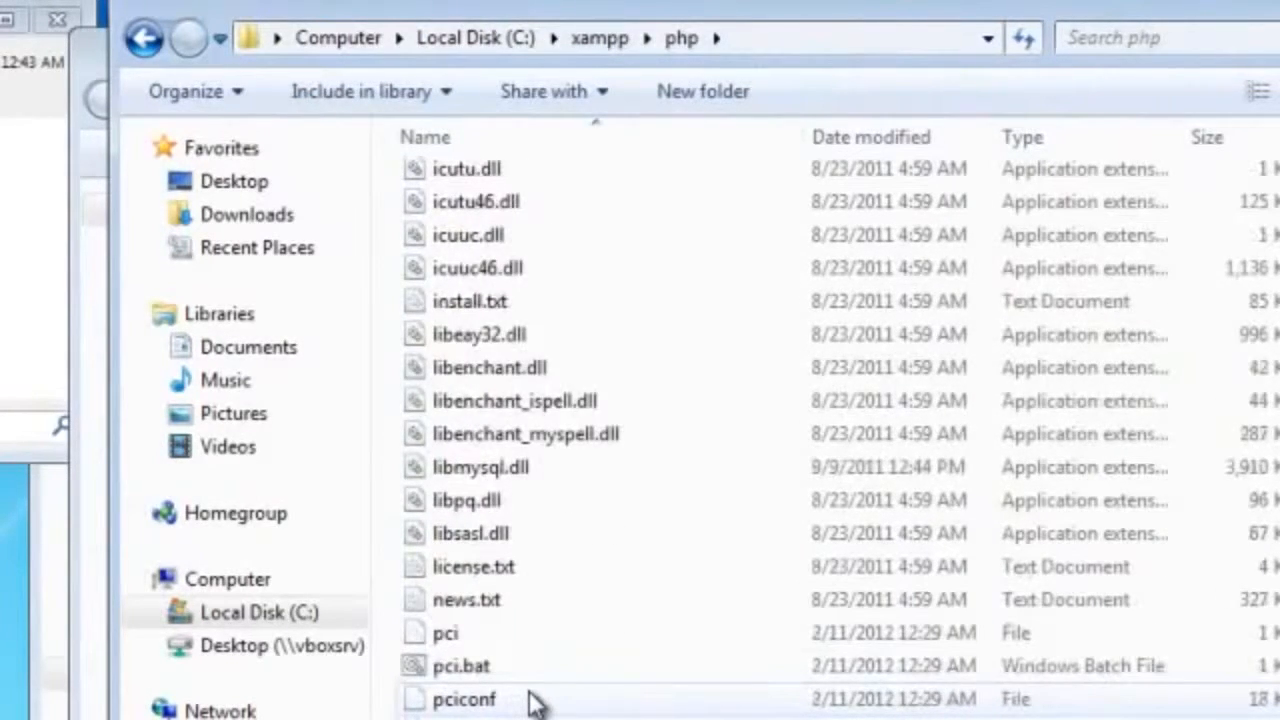
pyautogui.scroll(-3, 536, 703)
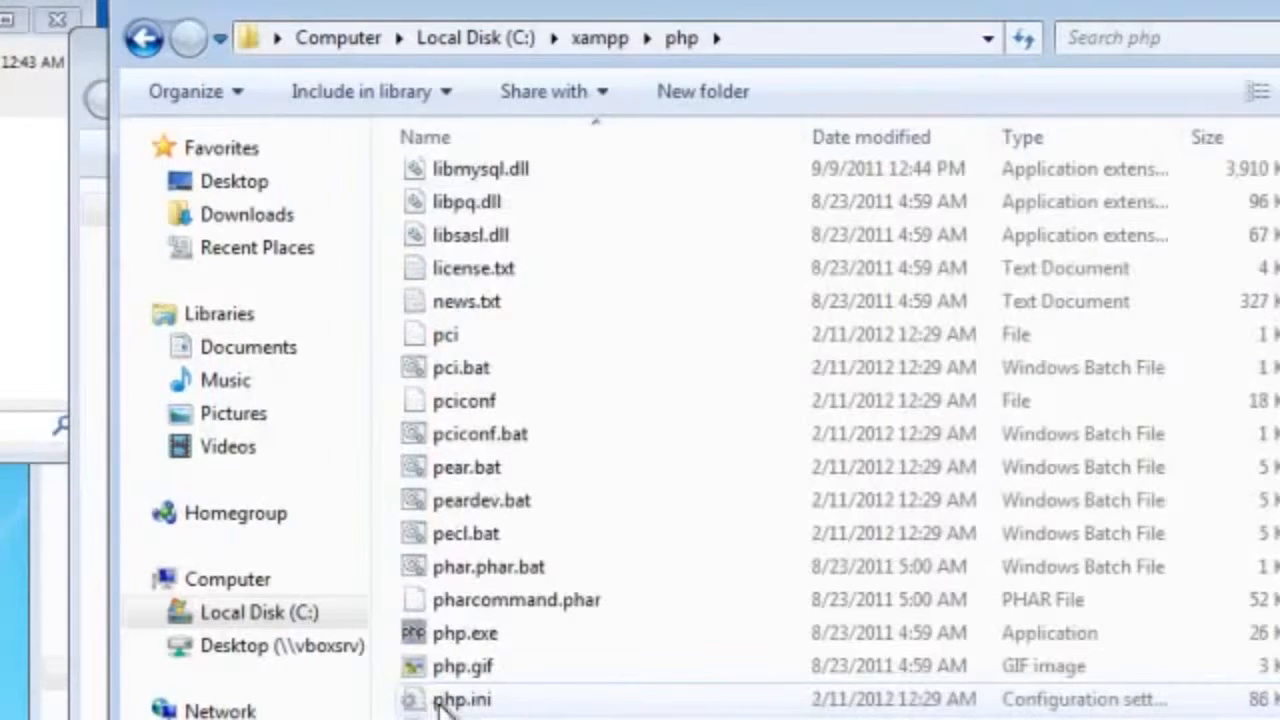
pyautogui.click(450, 703)
pyautogui.doubleClick(450, 703)
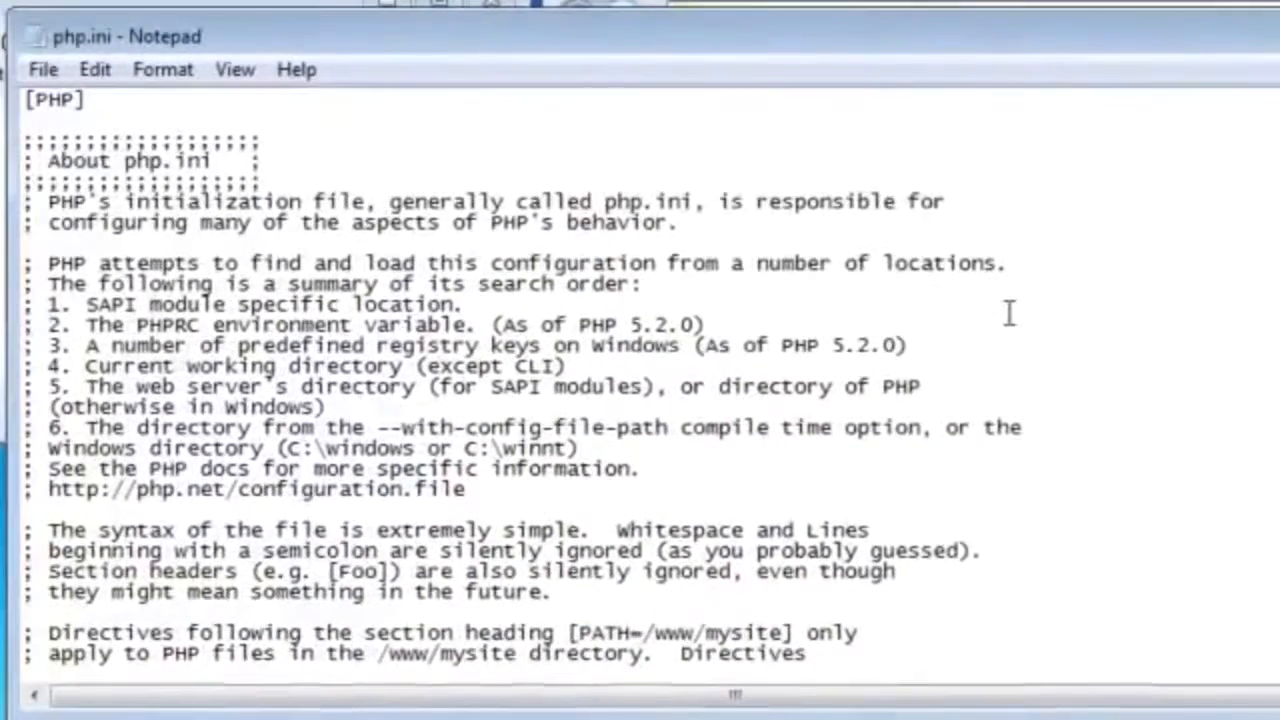
# Step: Find the extension list in php.ini and uncomment the extension=php_curl.dll line by removing its leading semicolon
pyautogui.scroll(-12, 765, 325)
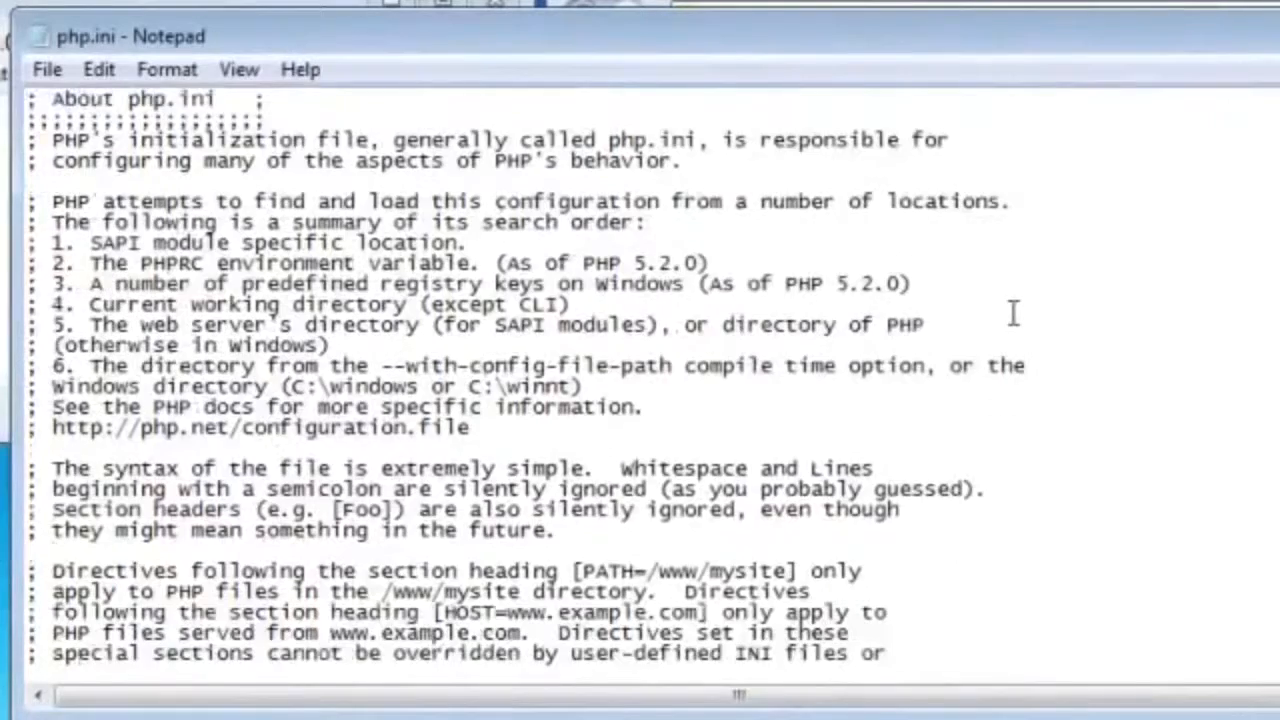
pyautogui.scroll(-20, 1013, 311)
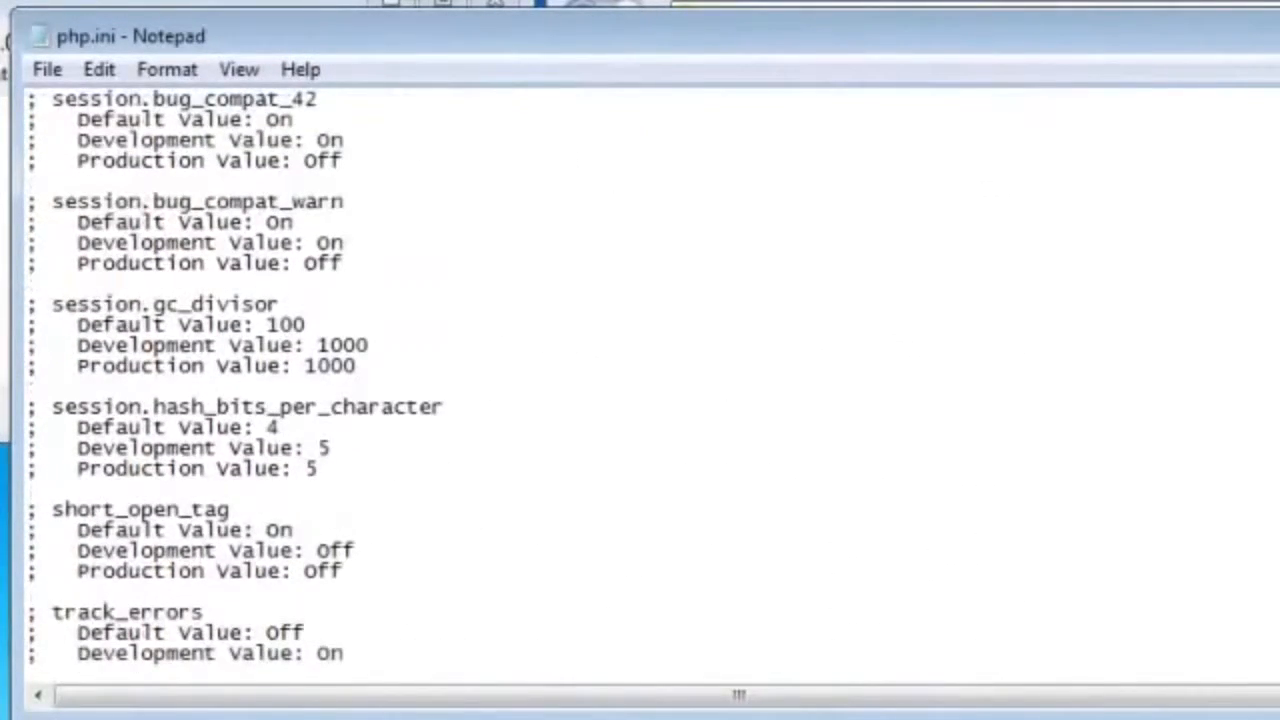
pyautogui.scroll(-20, 640, 380)
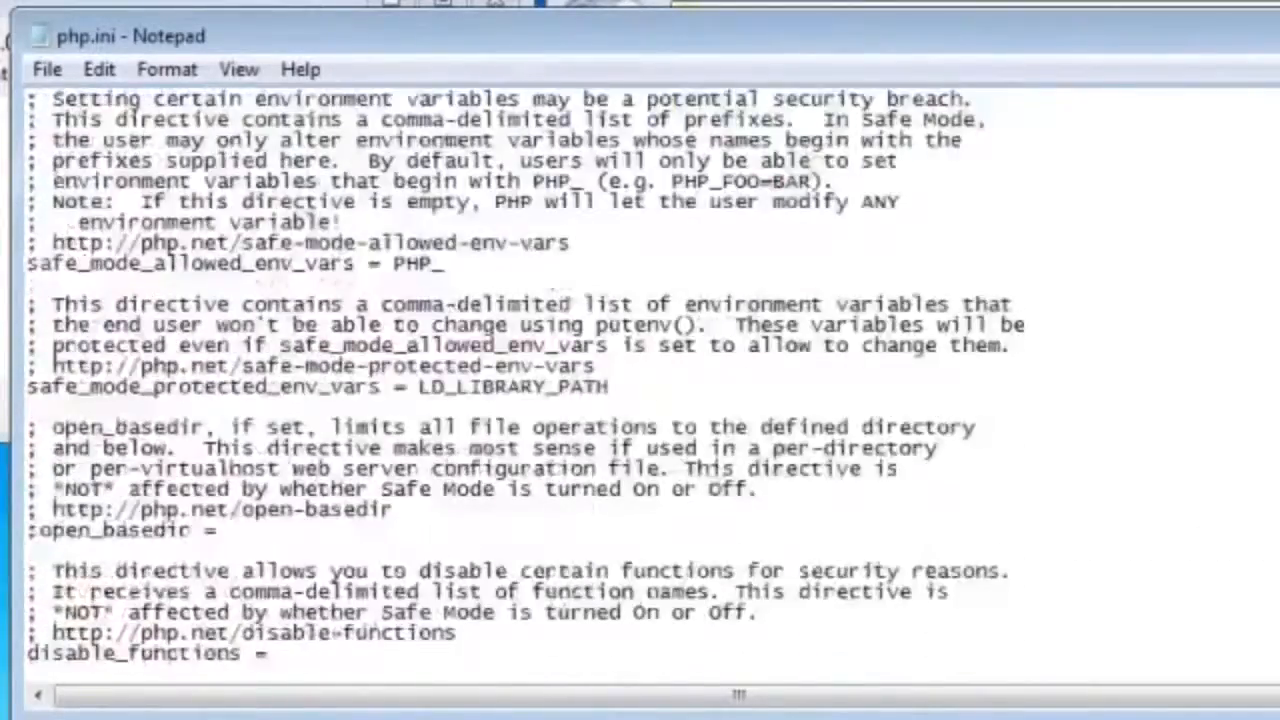
pyautogui.scroll(-20, 640, 380)
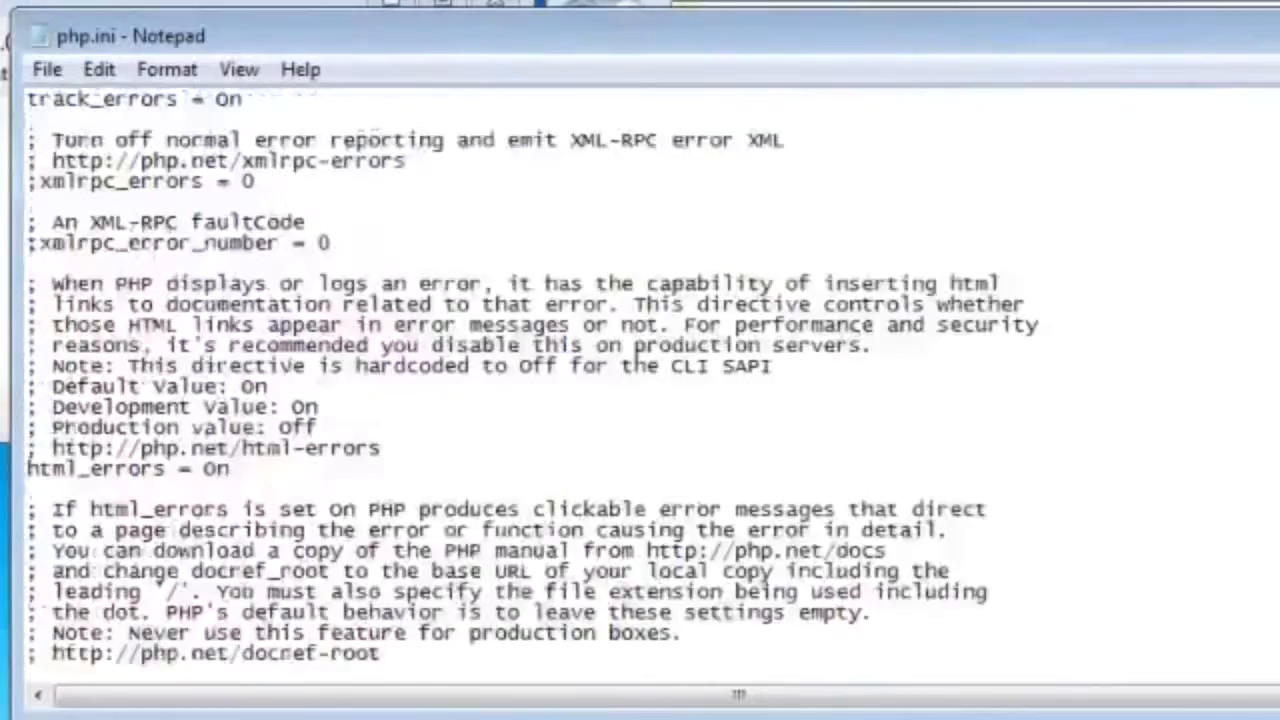
pyautogui.scroll(-20, 640, 380)
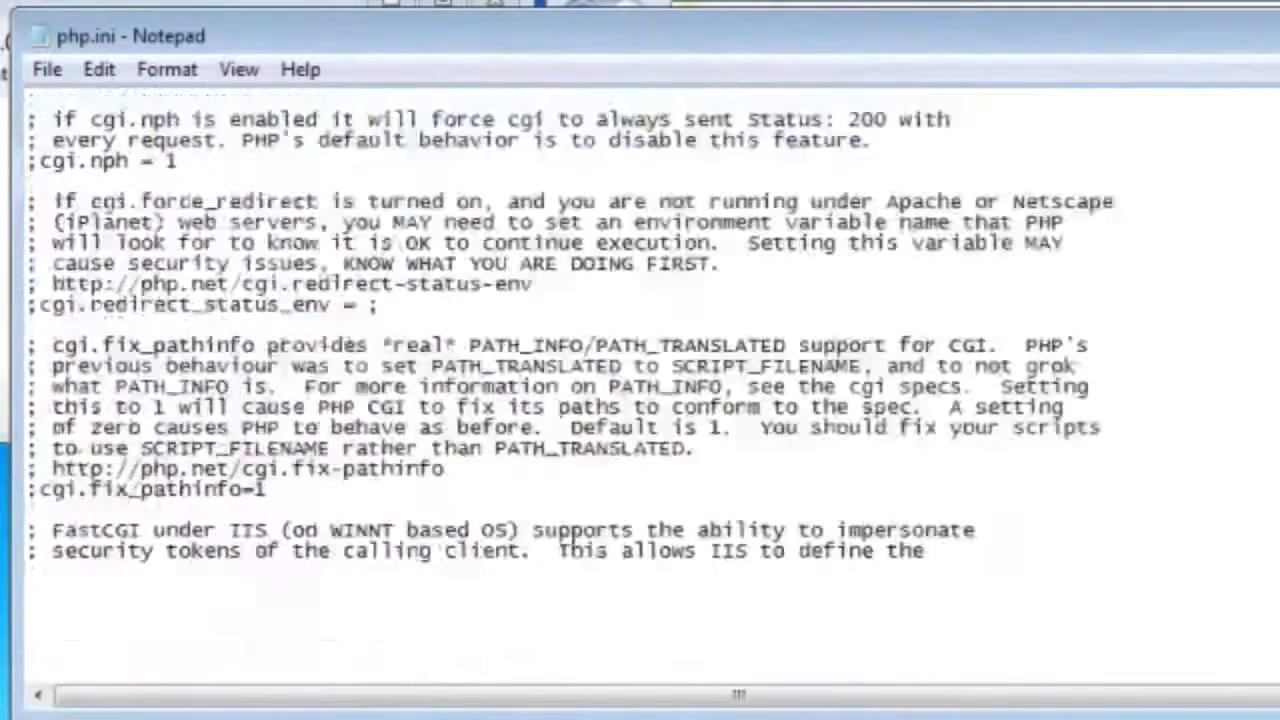
pyautogui.scroll(-12, 829, 517)
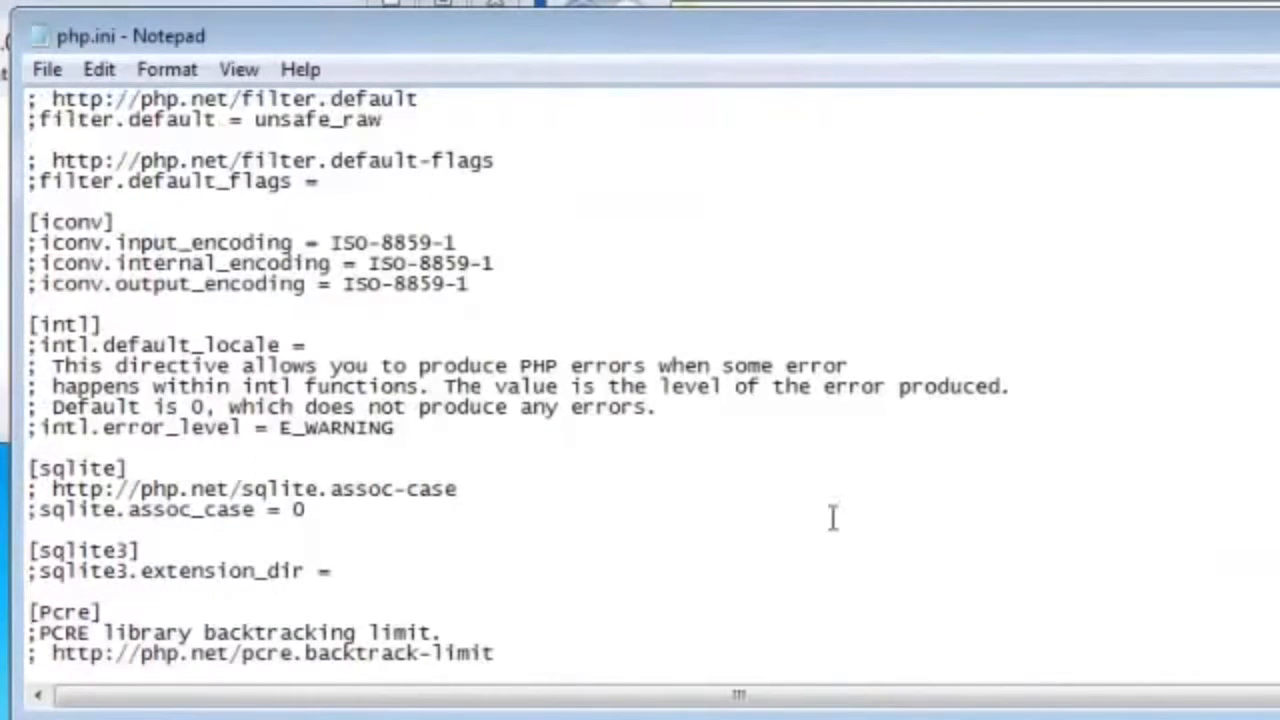
pyautogui.scroll(4, 842, 527)
pyautogui.scroll(13, 842, 527)
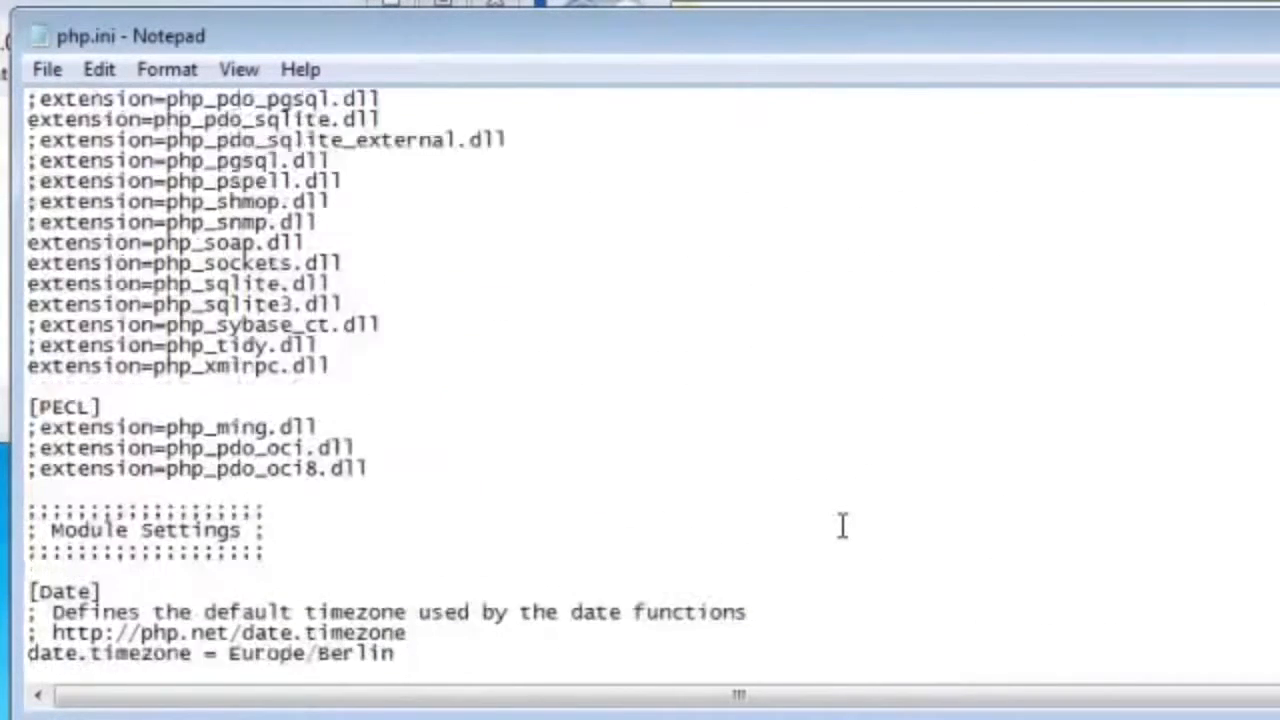
pyautogui.scroll(5, 842, 527)
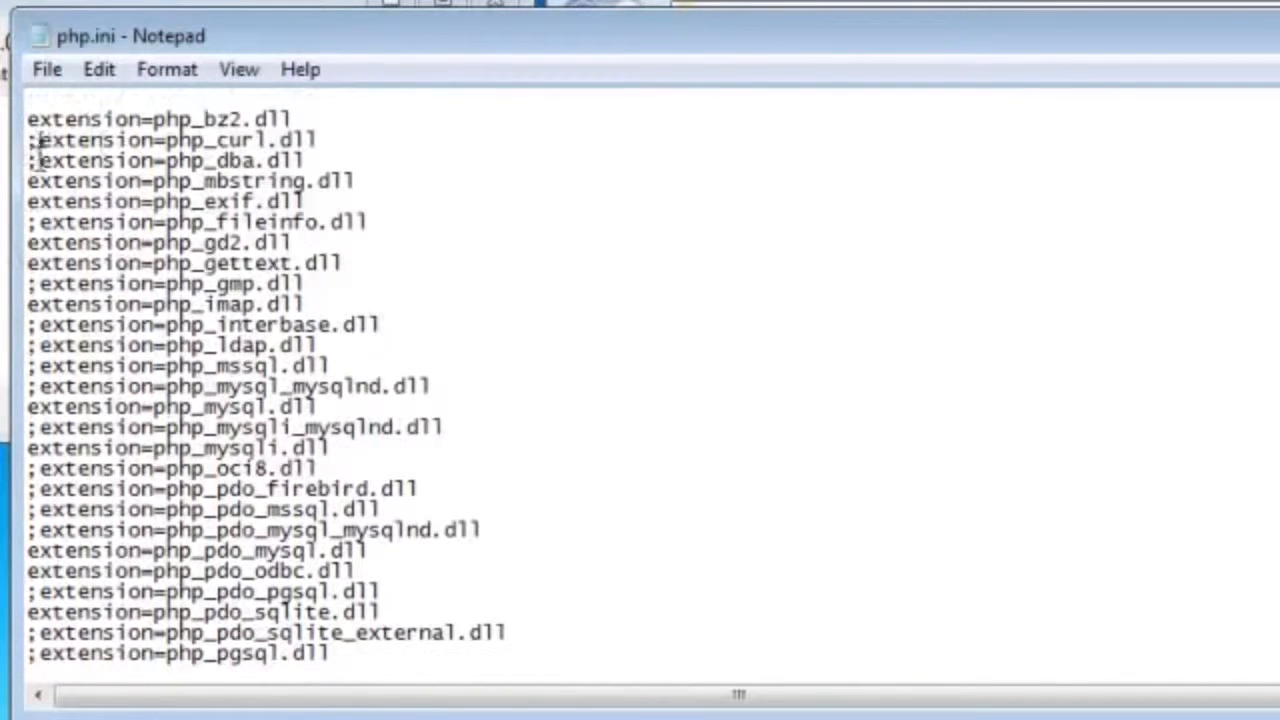
pyautogui.press('BackSpace')
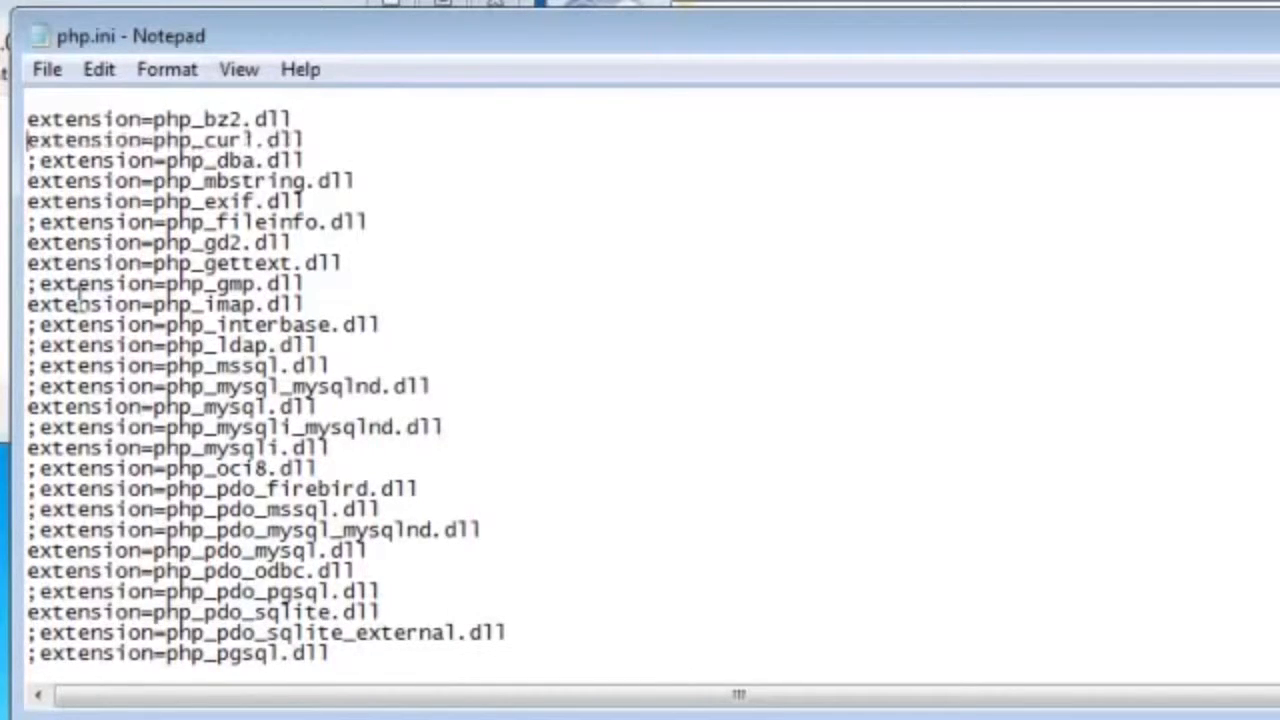
# Step: Save the edited php.ini file and close Notepad
pyautogui.click(45, 68)
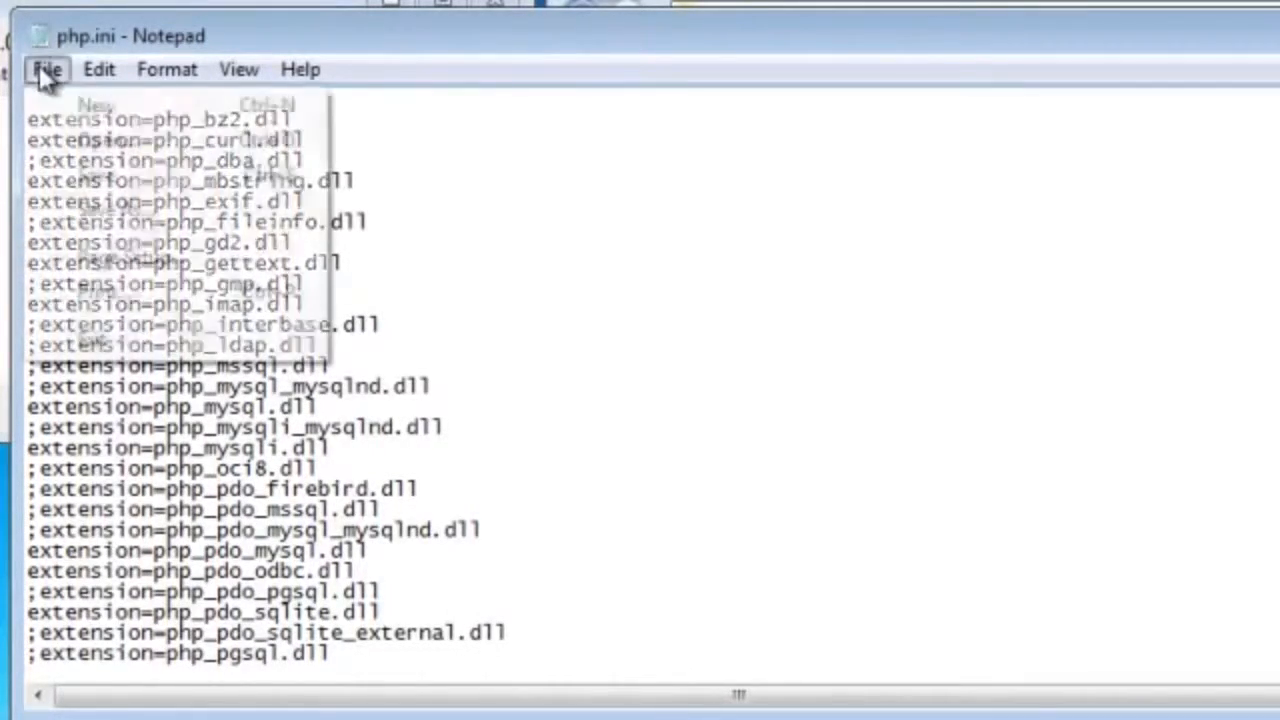
pyautogui.click(96, 175)
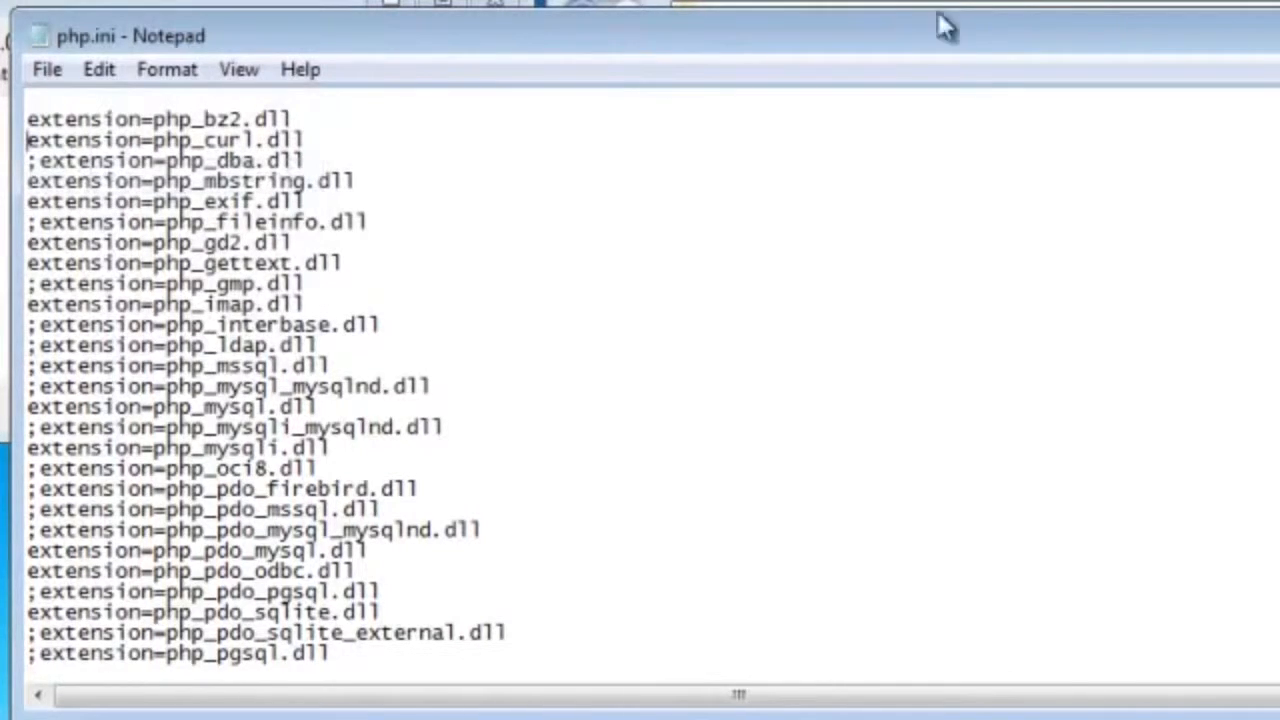
pyautogui.hotkey('alt', 'F4')
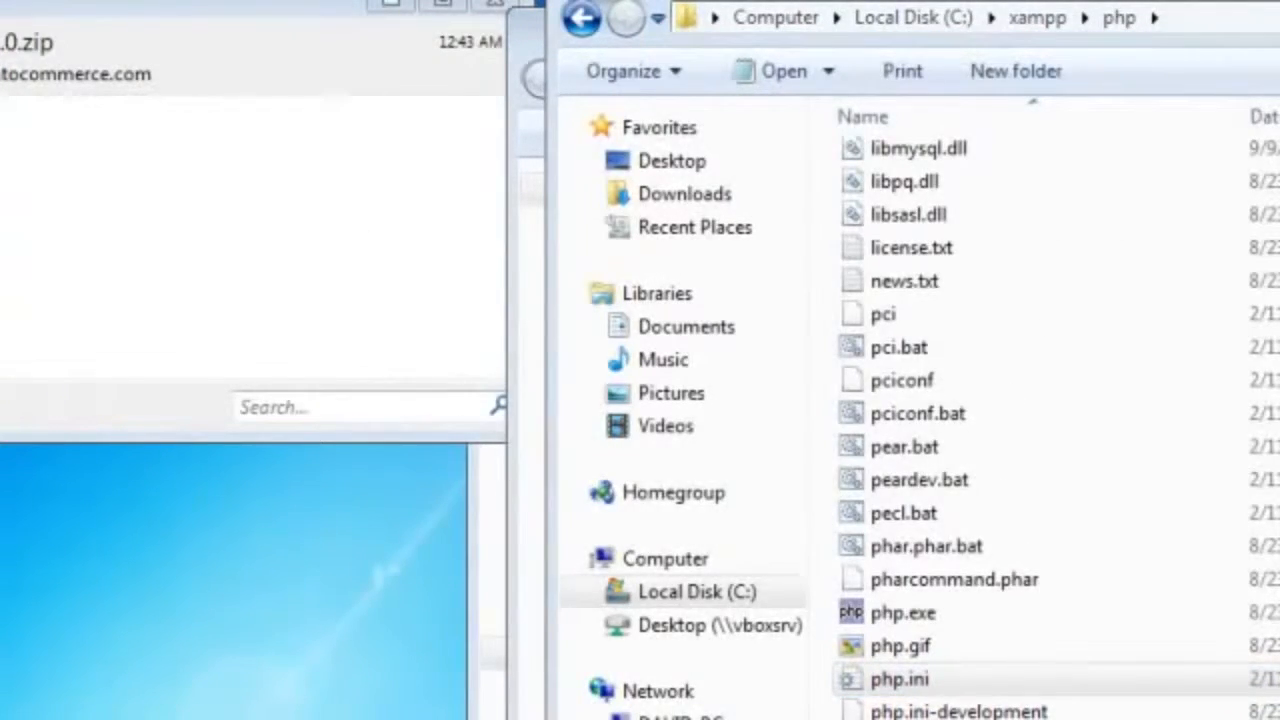
# Step: Restart the Apache module from the XAMPP Control Panel and minimize its window
pyautogui.click(1013, 668)
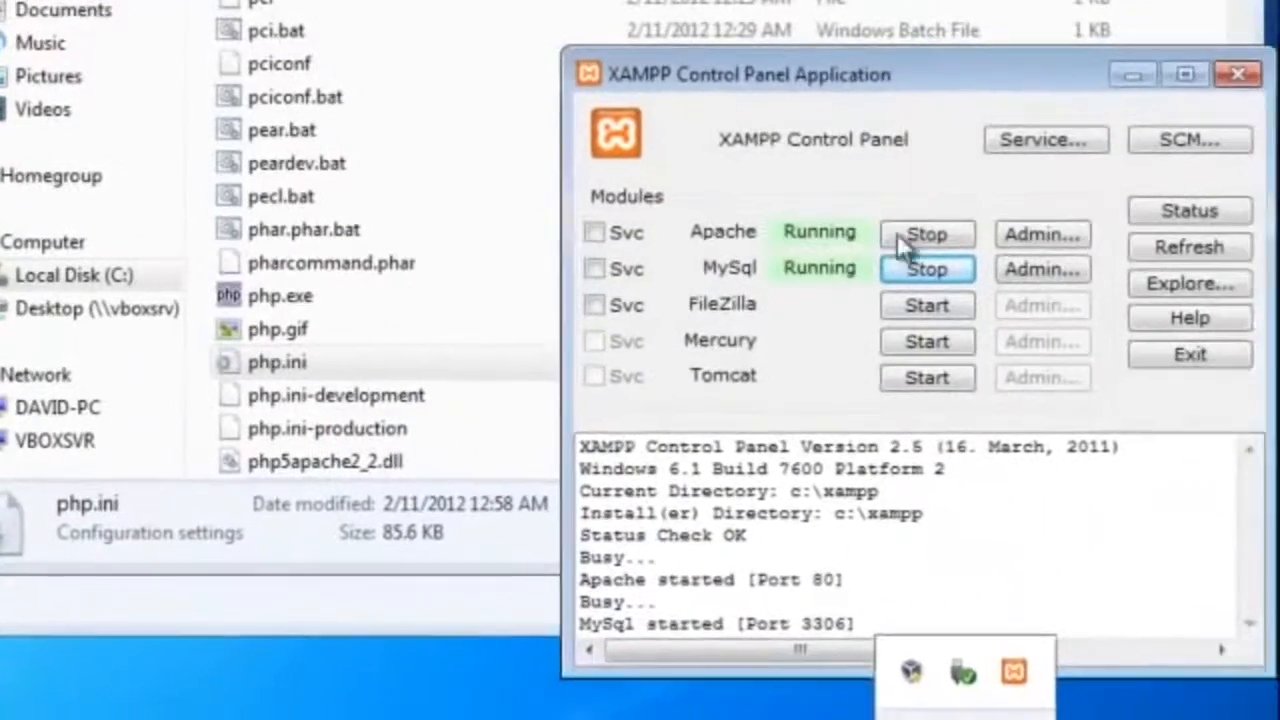
pyautogui.click(925, 233)
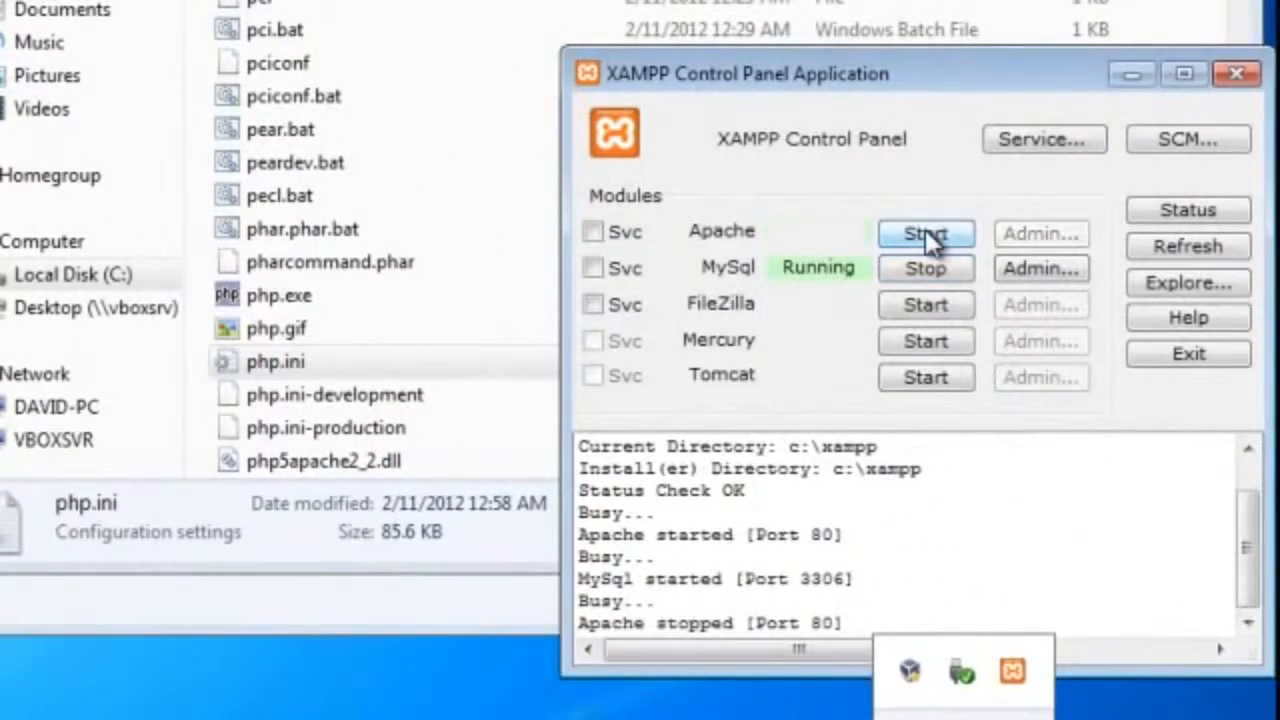
pyautogui.click(925, 233)
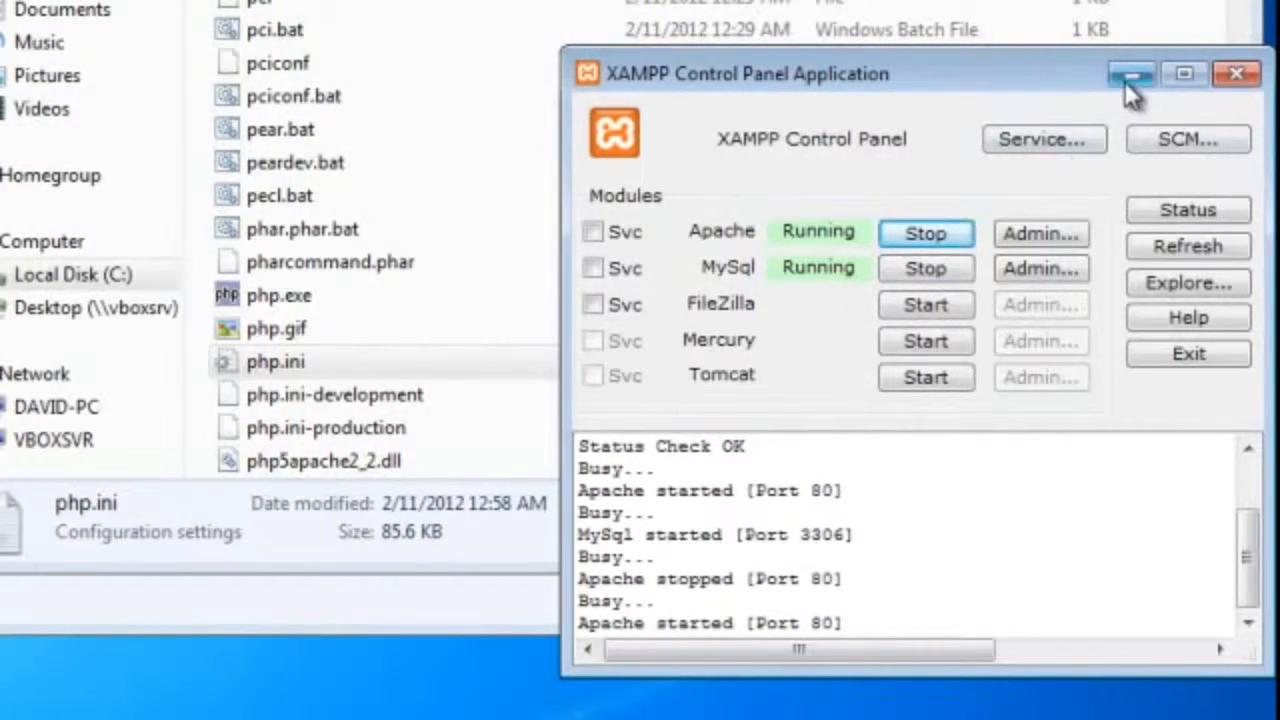
pyautogui.click(1131, 76)
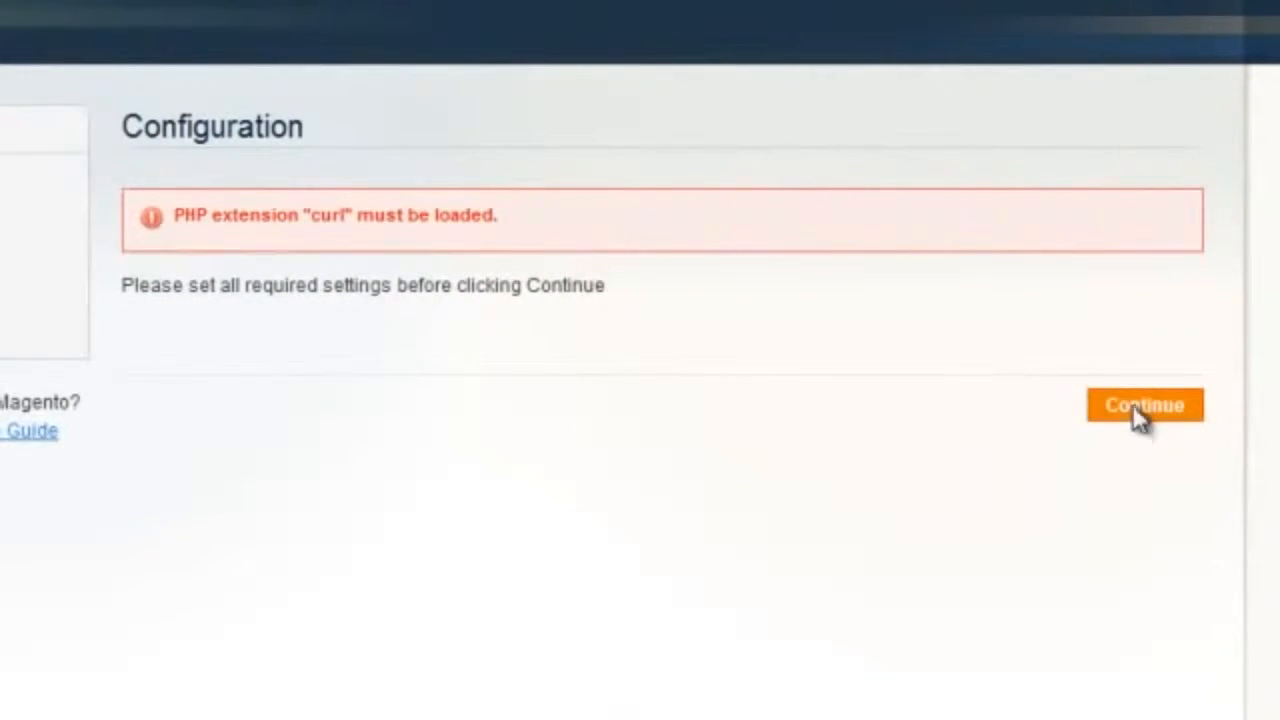
# Step: In the Magento installer in Firefox, rerun the curl extension check, keep MySQL as database type and enter magentouser as database user name
pyautogui.click(1134, 406)
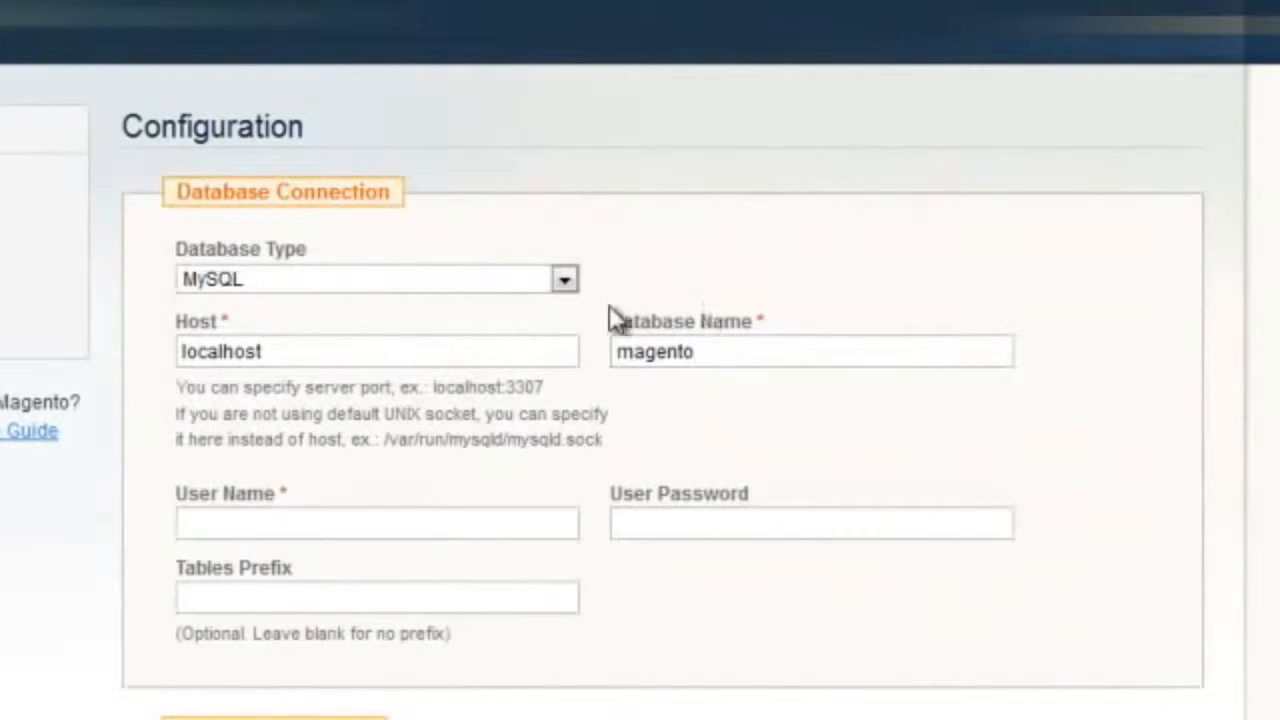
pyautogui.click(565, 282)
pyautogui.click(565, 287)
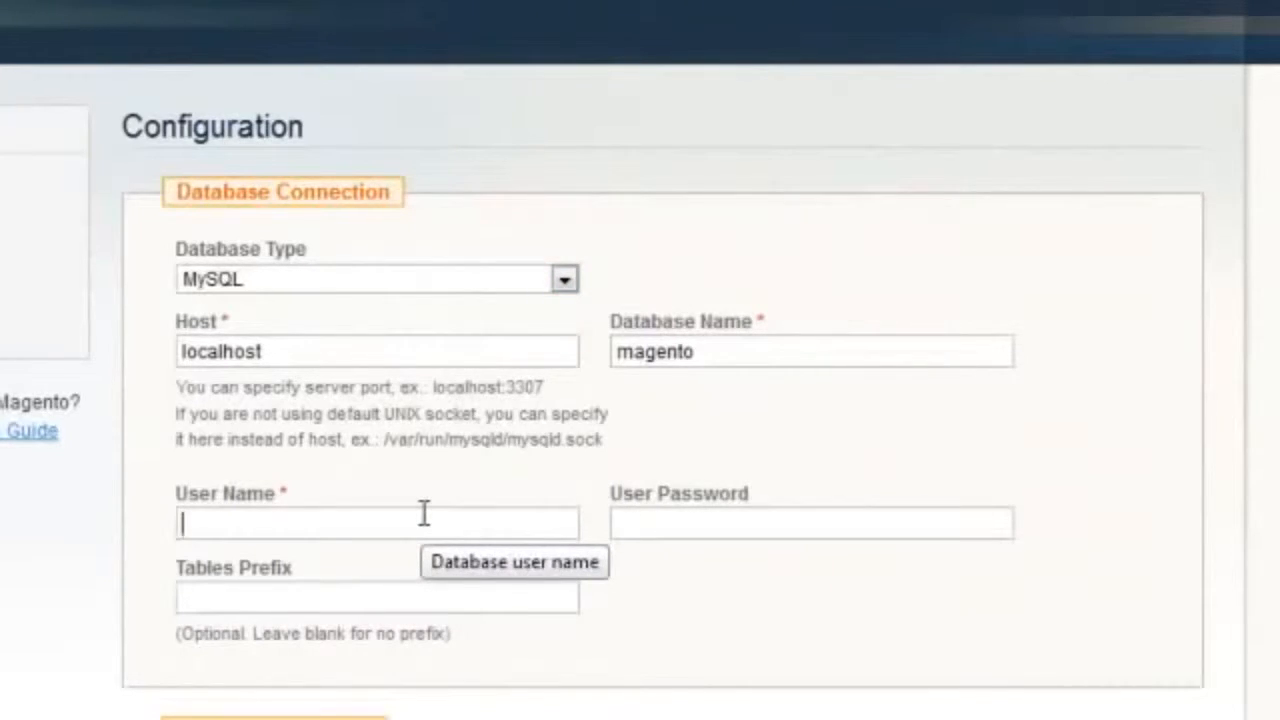
pyautogui.write('magentouser')
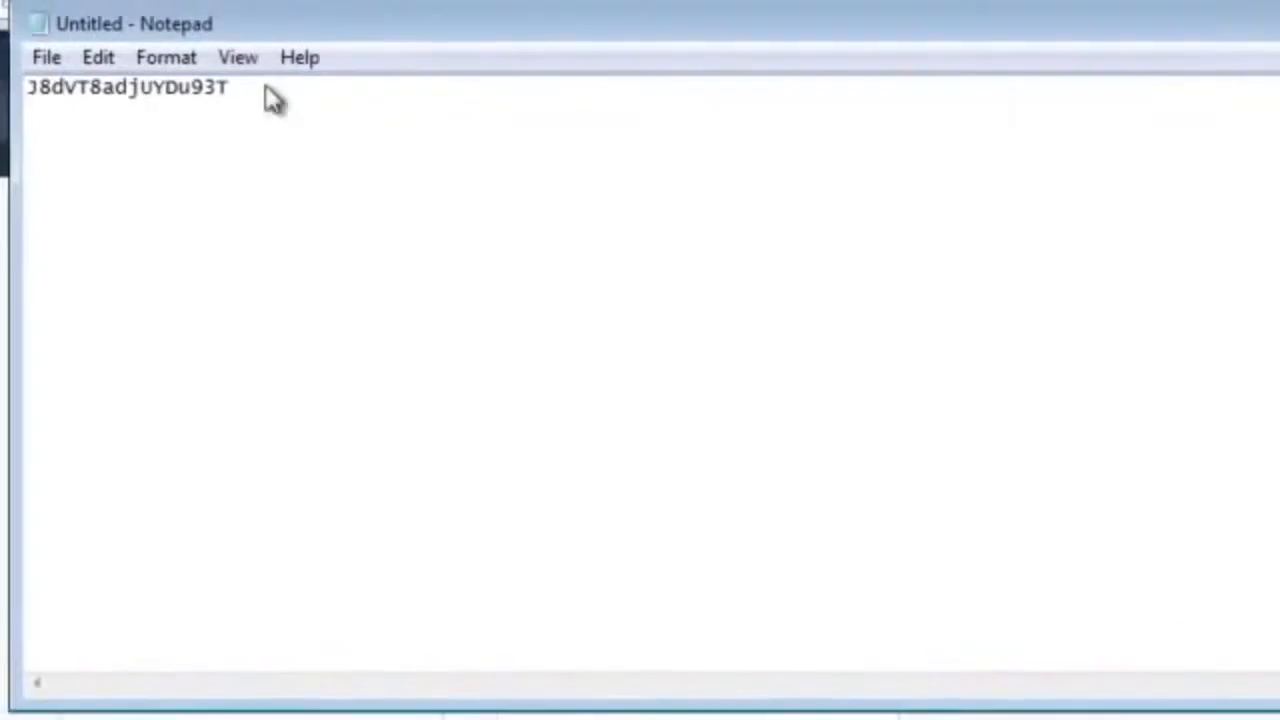
# Step: Copy the database password from the untitled Notepad document and paste it into the installer's User Password field
pyautogui.moveTo(269, 95); pyautogui.dragTo(10, 88)
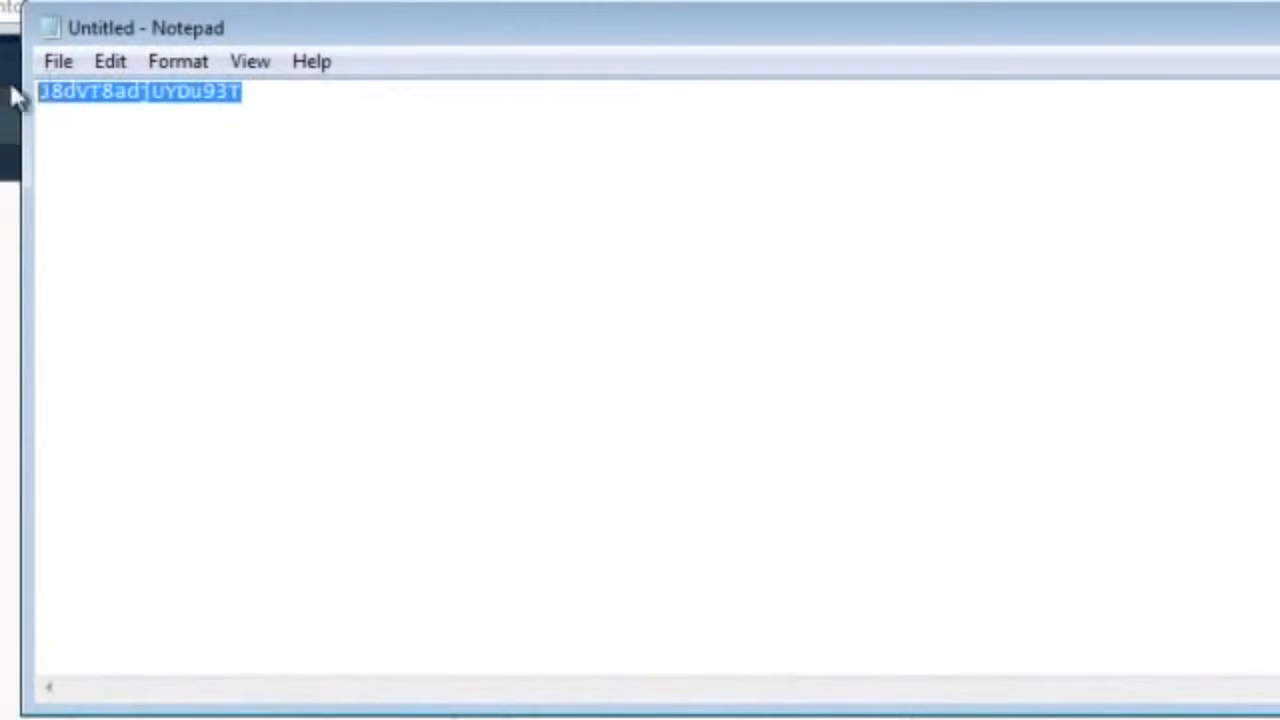
pyautogui.rightClick(86, 108)
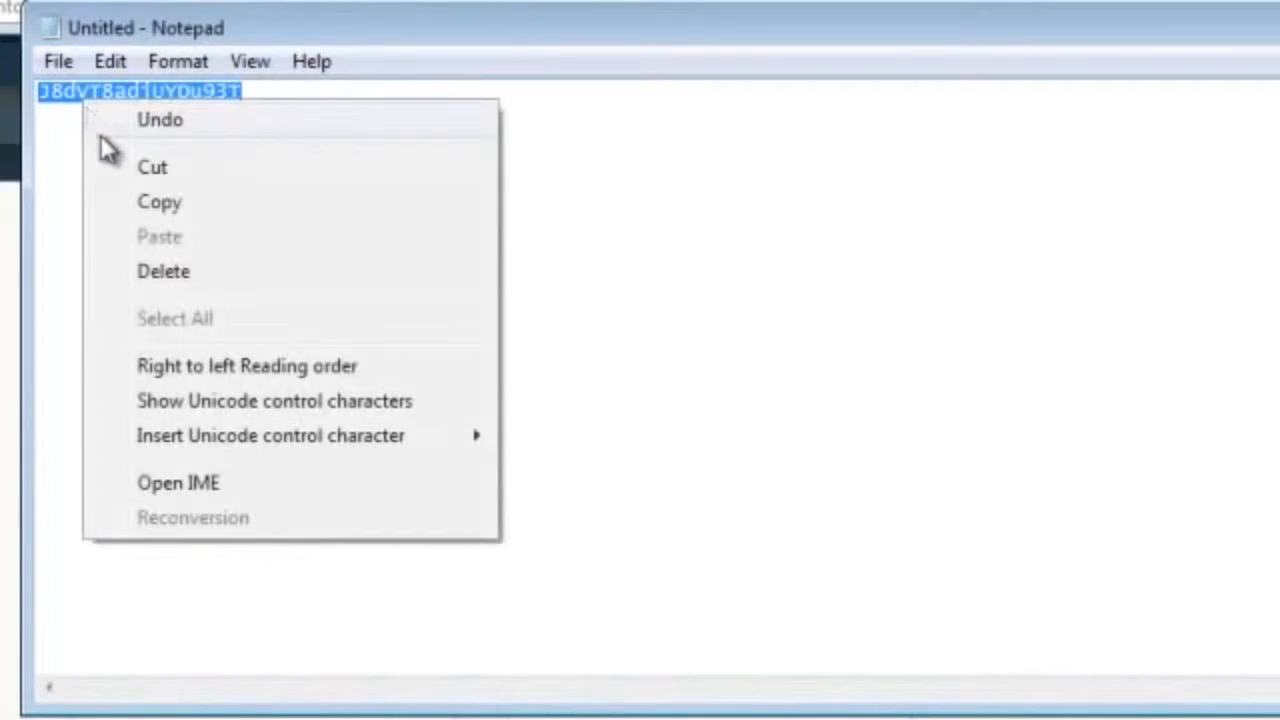
pyautogui.click(126, 203)
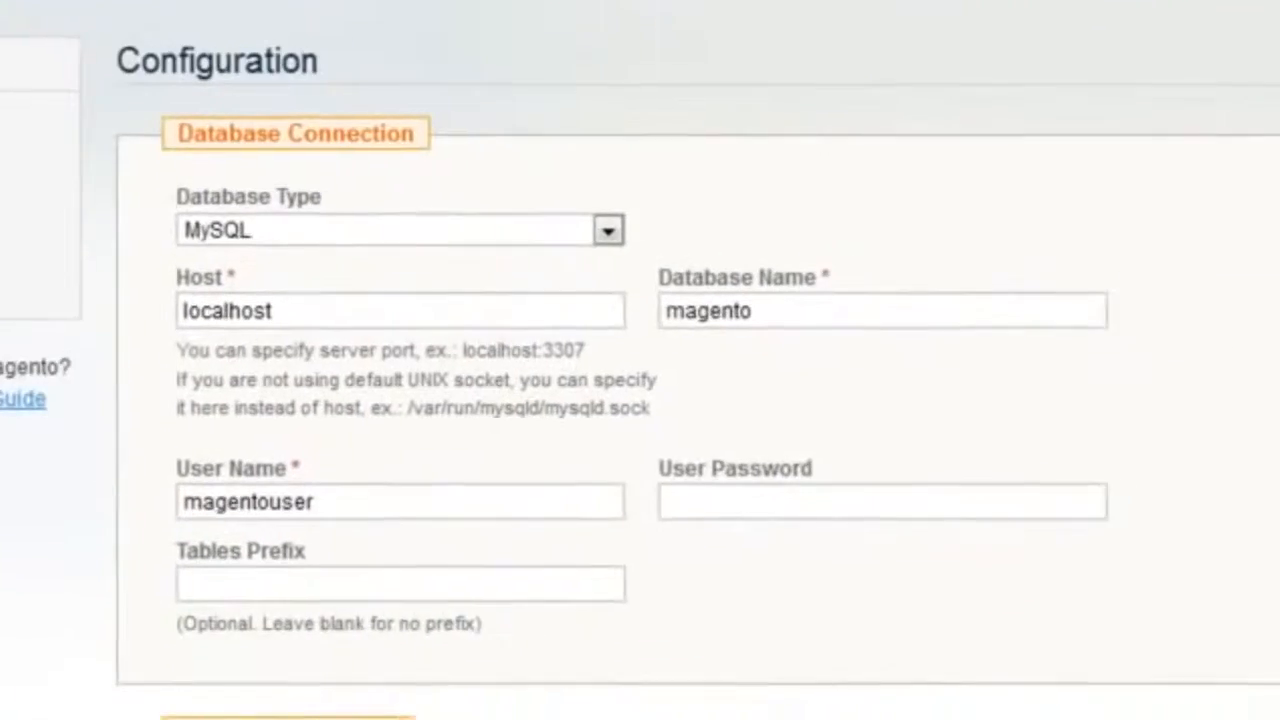
pyautogui.click(1015, 483)
pyautogui.rightClick(1015, 487)
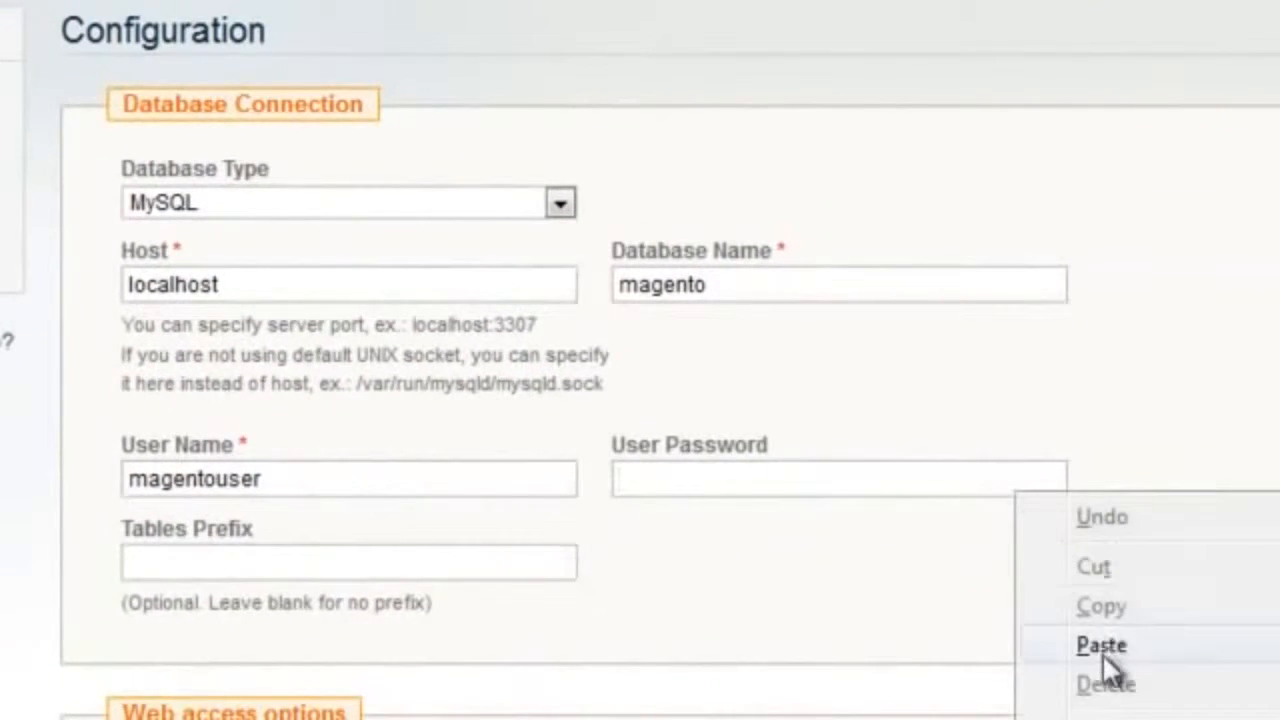
pyautogui.click(1024, 648)
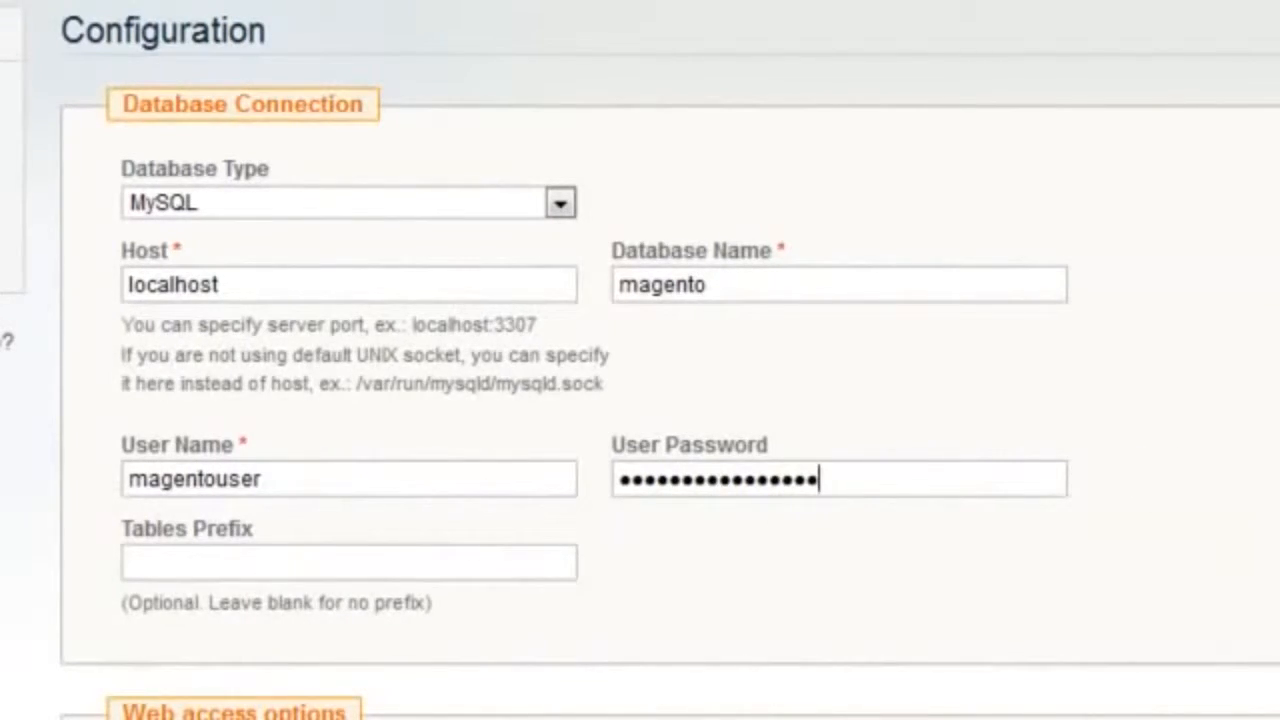
# Step: Submit the configuration with the preset web access and File System session storage options, and let Firefox remember the database password
pyautogui.scroll(-5, 640, 360)
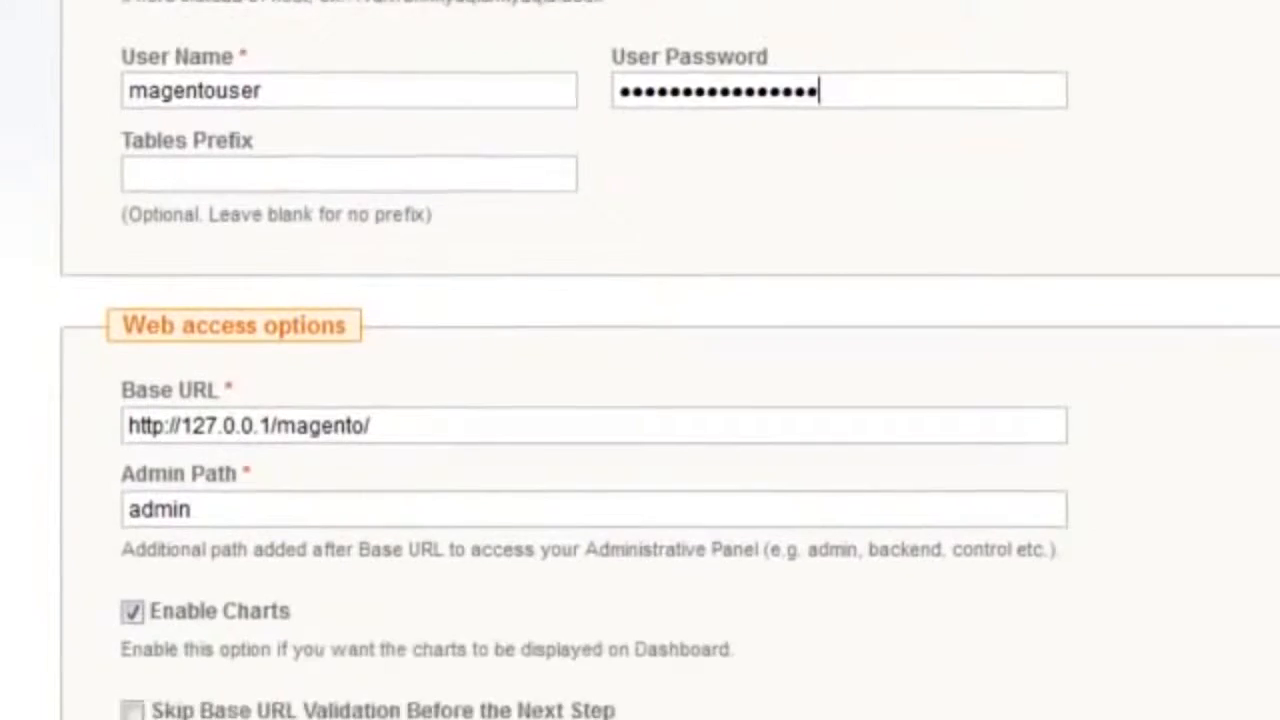
pyautogui.scroll(-3, 1220, 514)
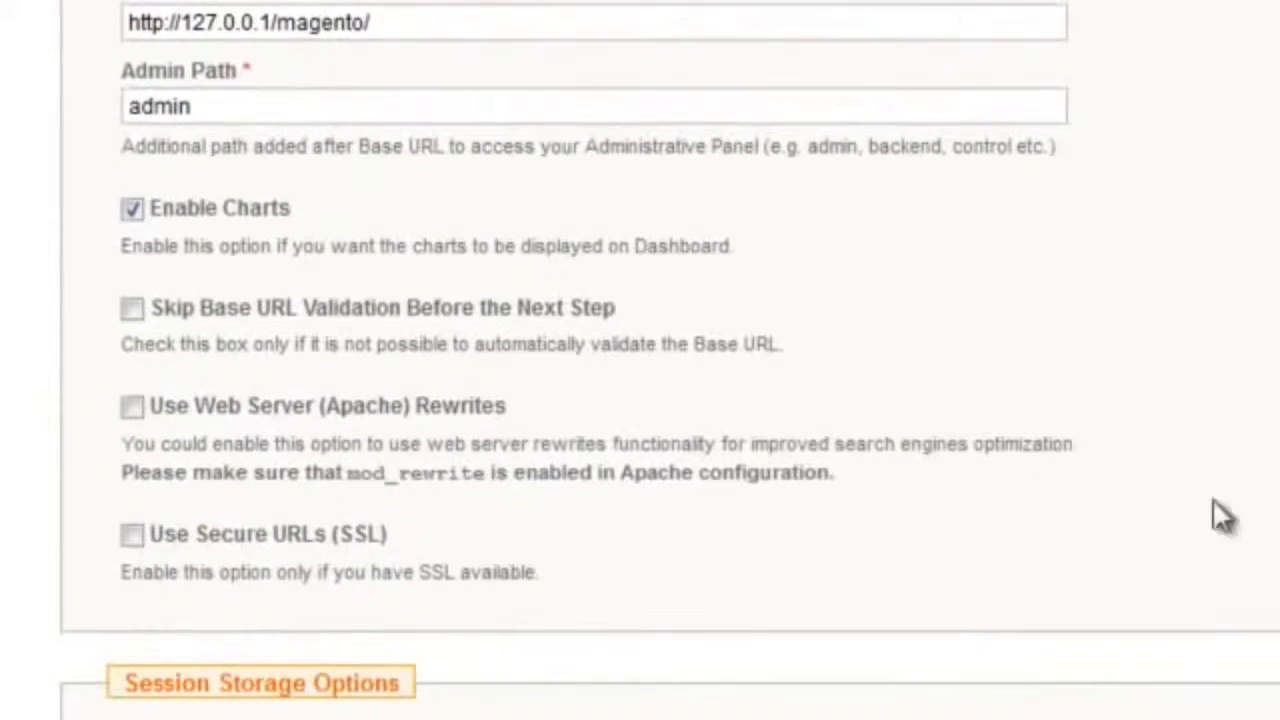
pyautogui.click(194, 106)
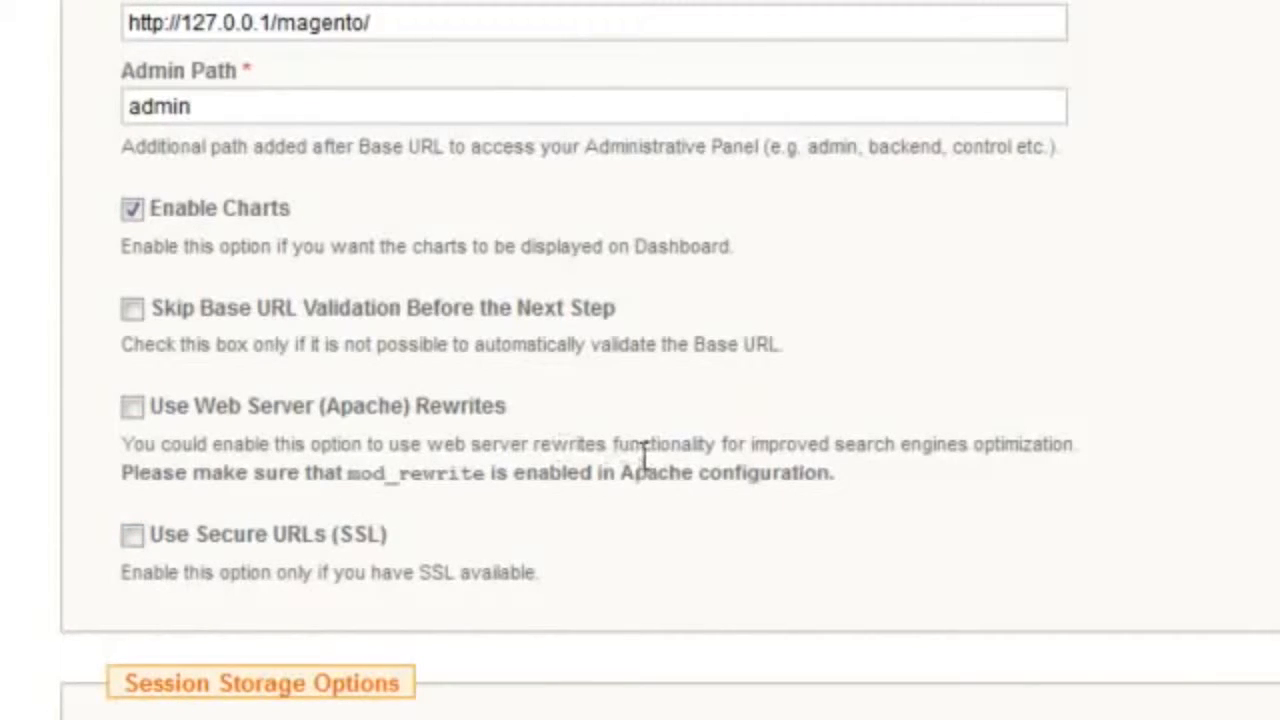
pyautogui.scroll(-2, 672, 597)
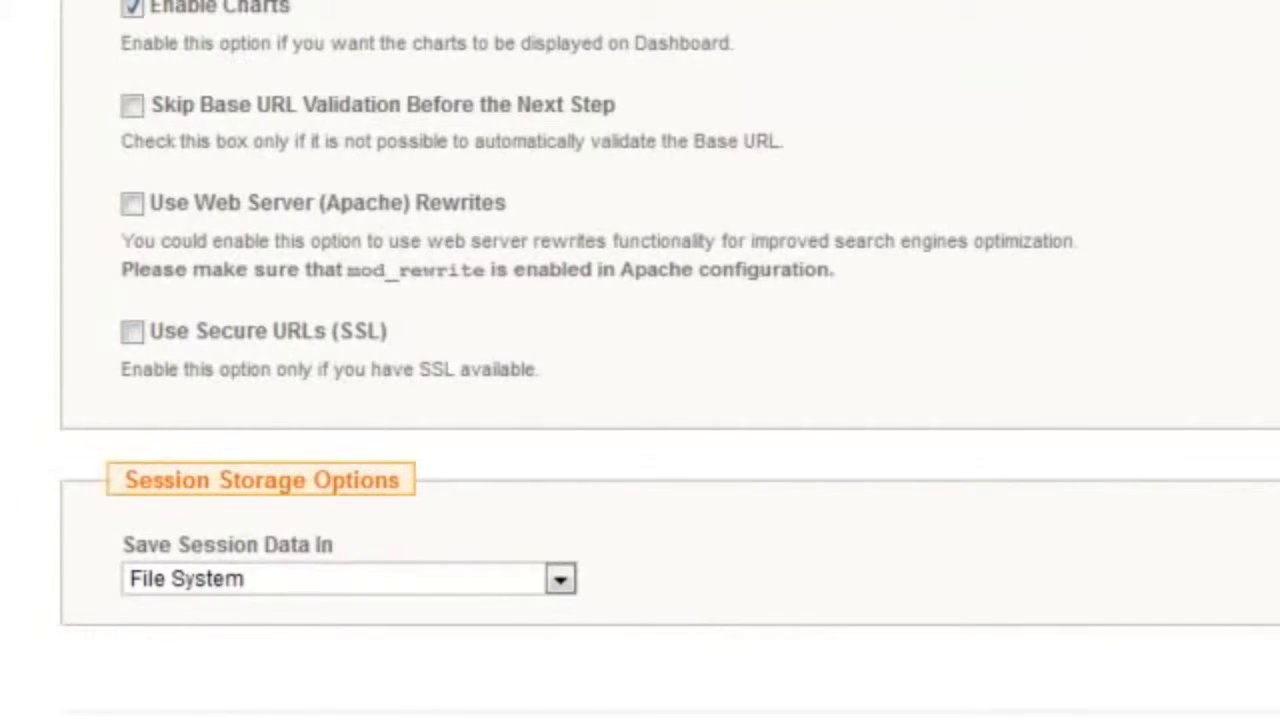
pyautogui.click(1063, 684)
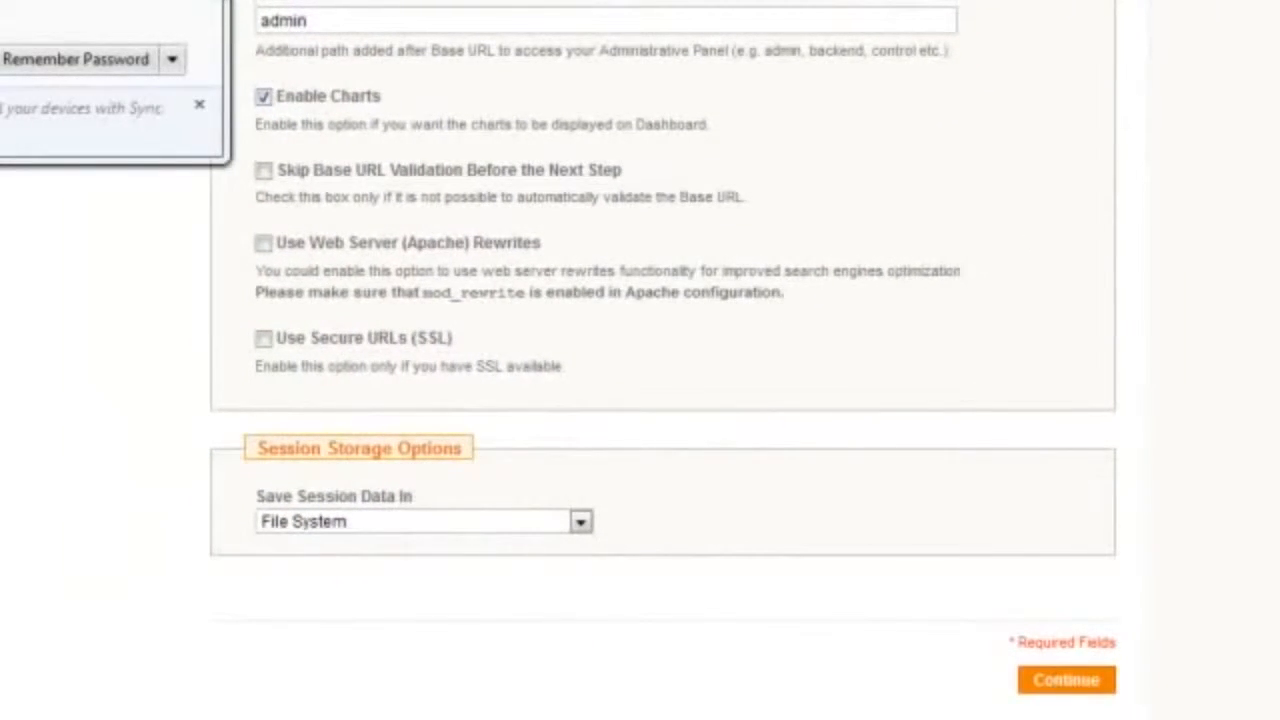
pyautogui.click(30, 59)
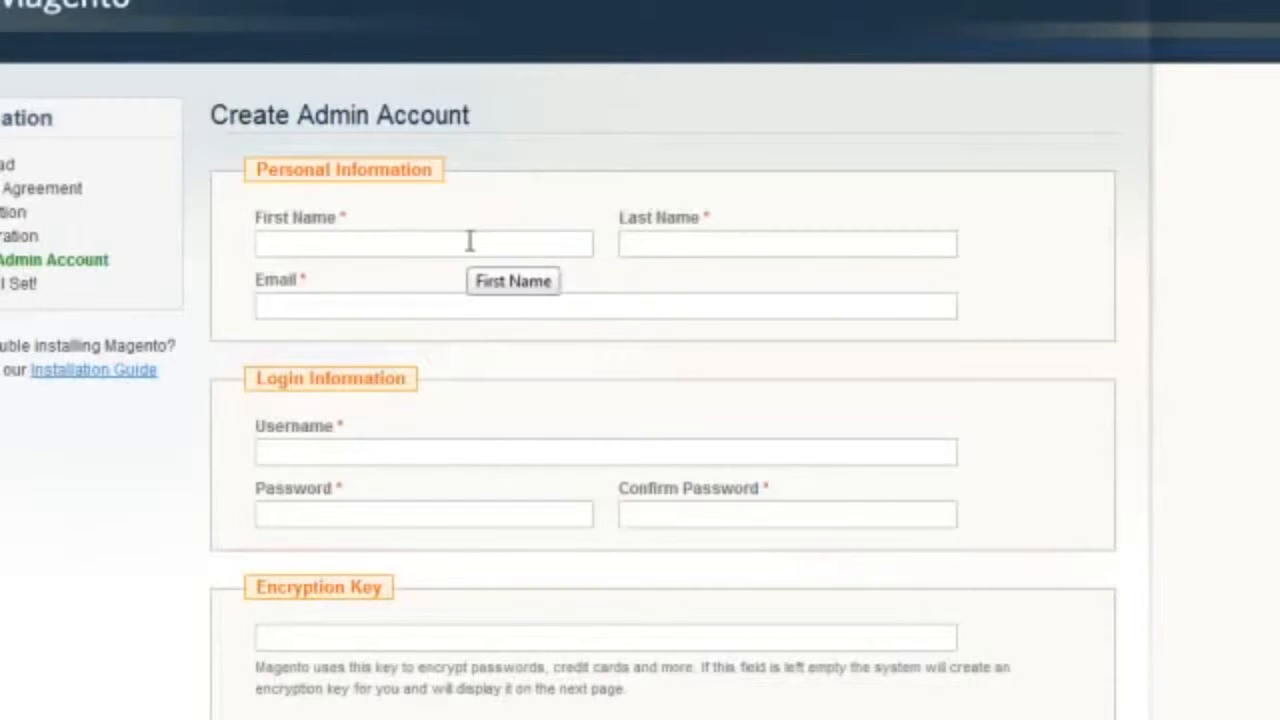
# Step: Fill in the administrator's first name, last name and e-mail under Personal Information
pyautogui.write('D')
pyautogui.press('BackSpace')
pyautogui.write('Network')
pyautogui.press('Tab')
pyautogui.write('Nerd')
pyautogui.press('Tab')
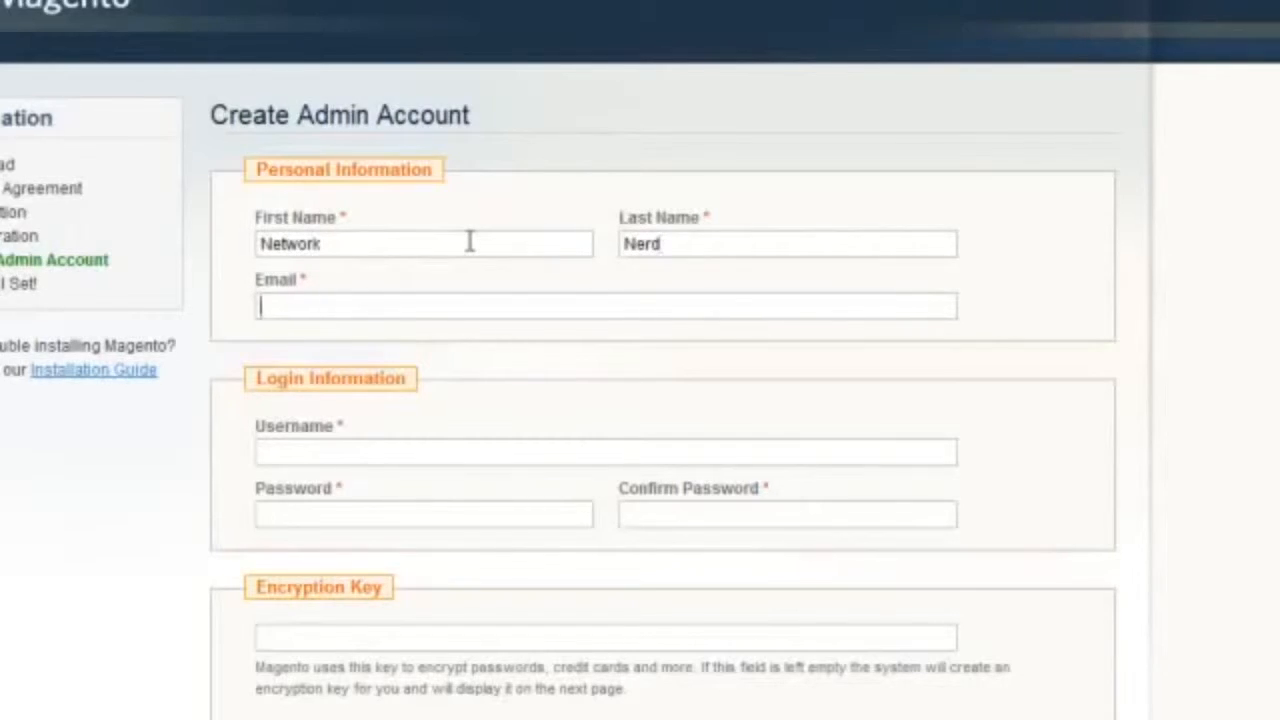
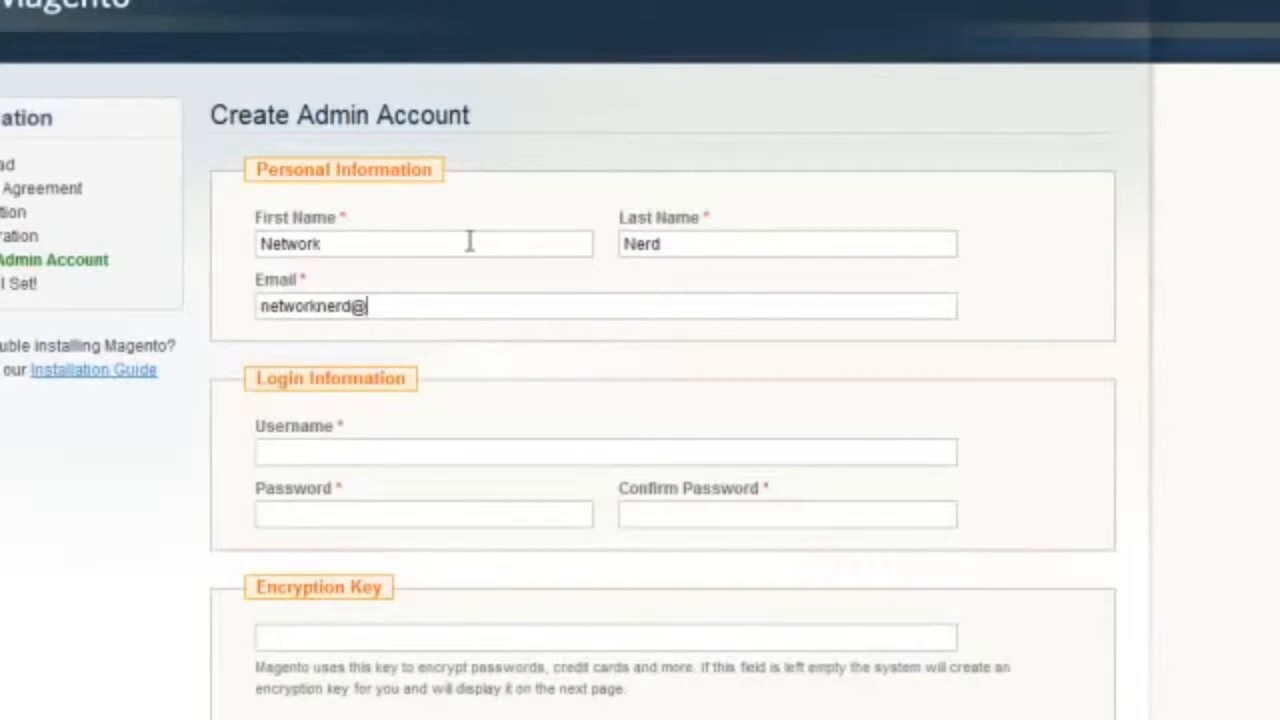
pyautogui.press('Tab')
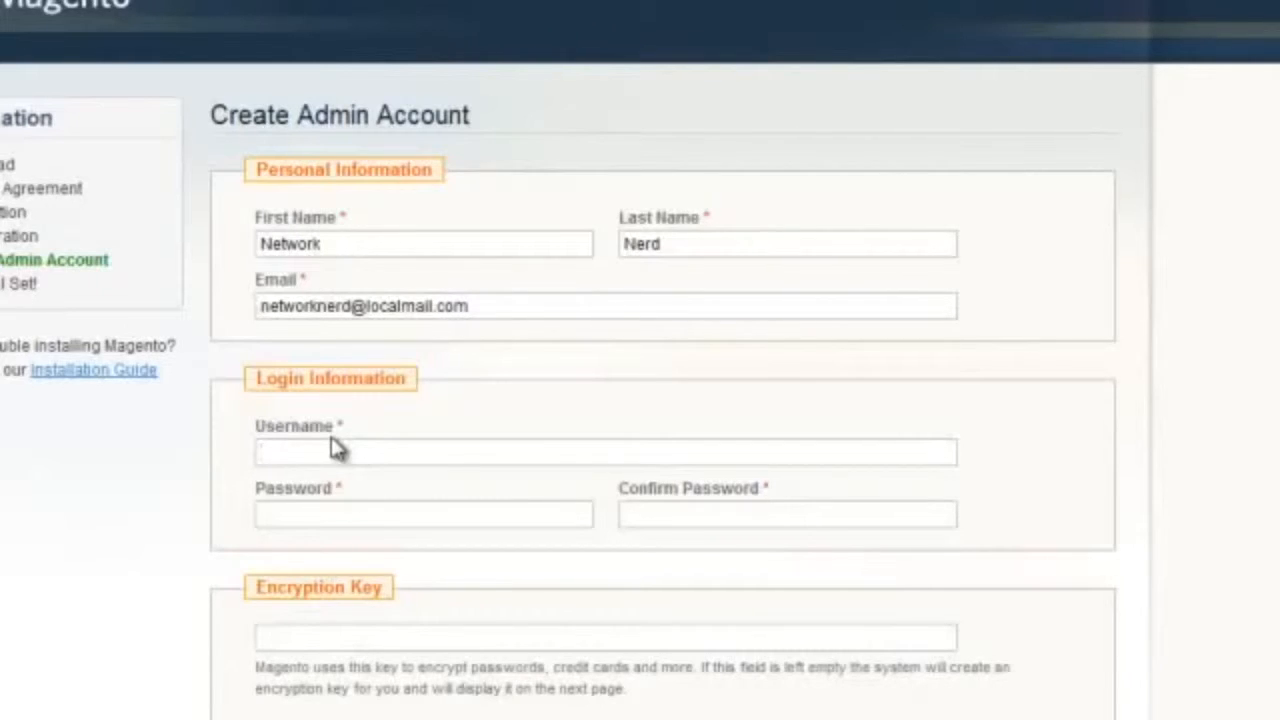
# Step: Enter the admin account's username and its password in both the Password and Confirm Password fields
pyautogui.write('johndoe')
pyautogui.press('Tab')
pyautogui.write('••')
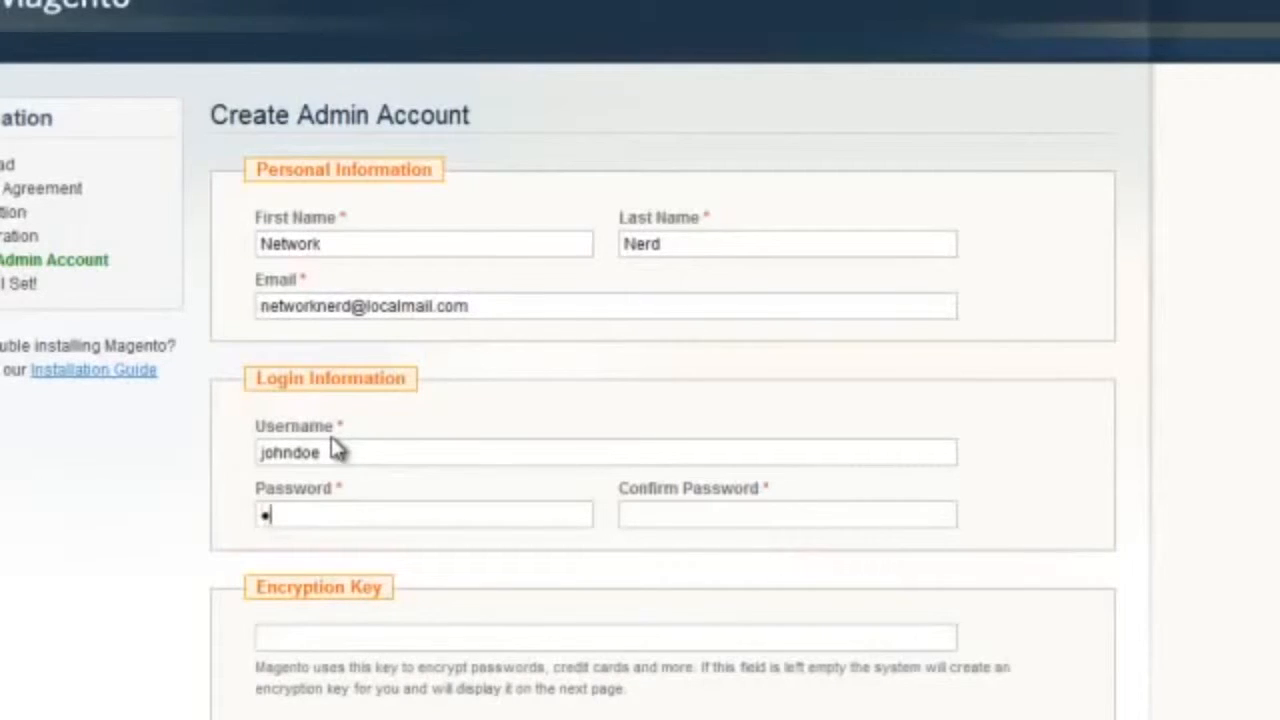
pyautogui.write('••••••••••••••••')
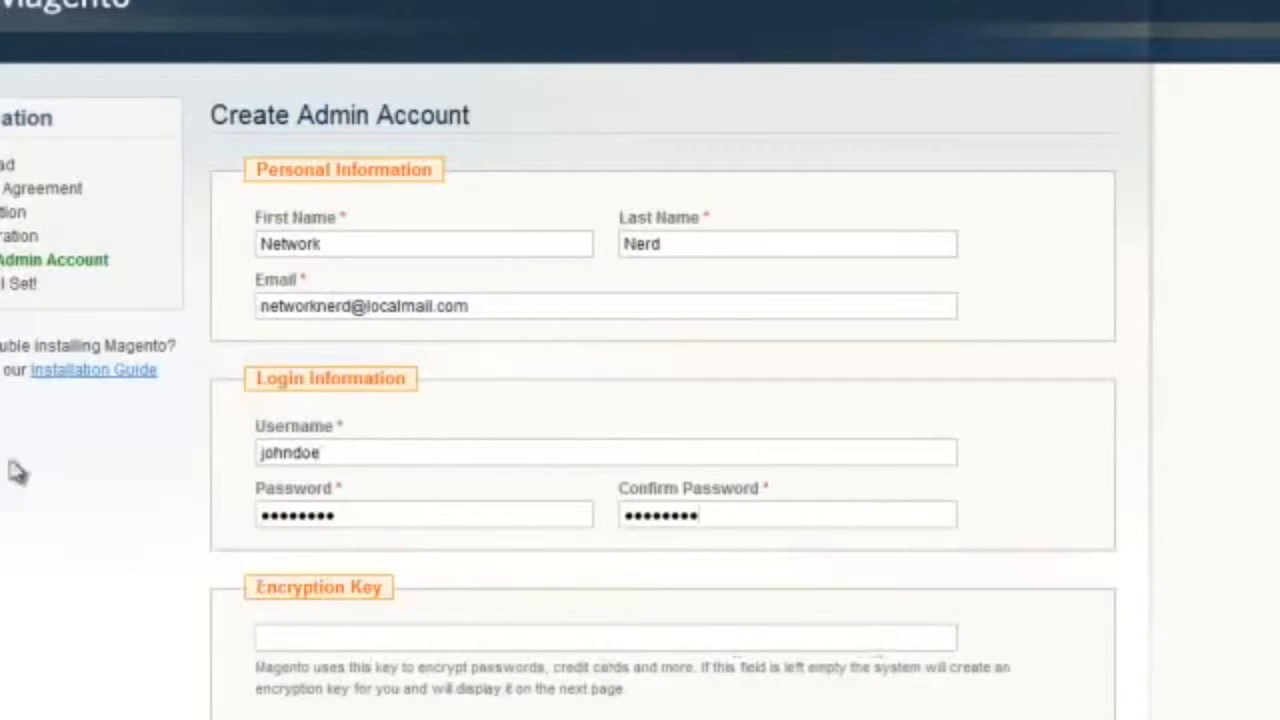
# Step: Submit the admin account with the encryption key left blank, and let Firefox remember the admin password
pyautogui.scroll(-3, 907, 472)
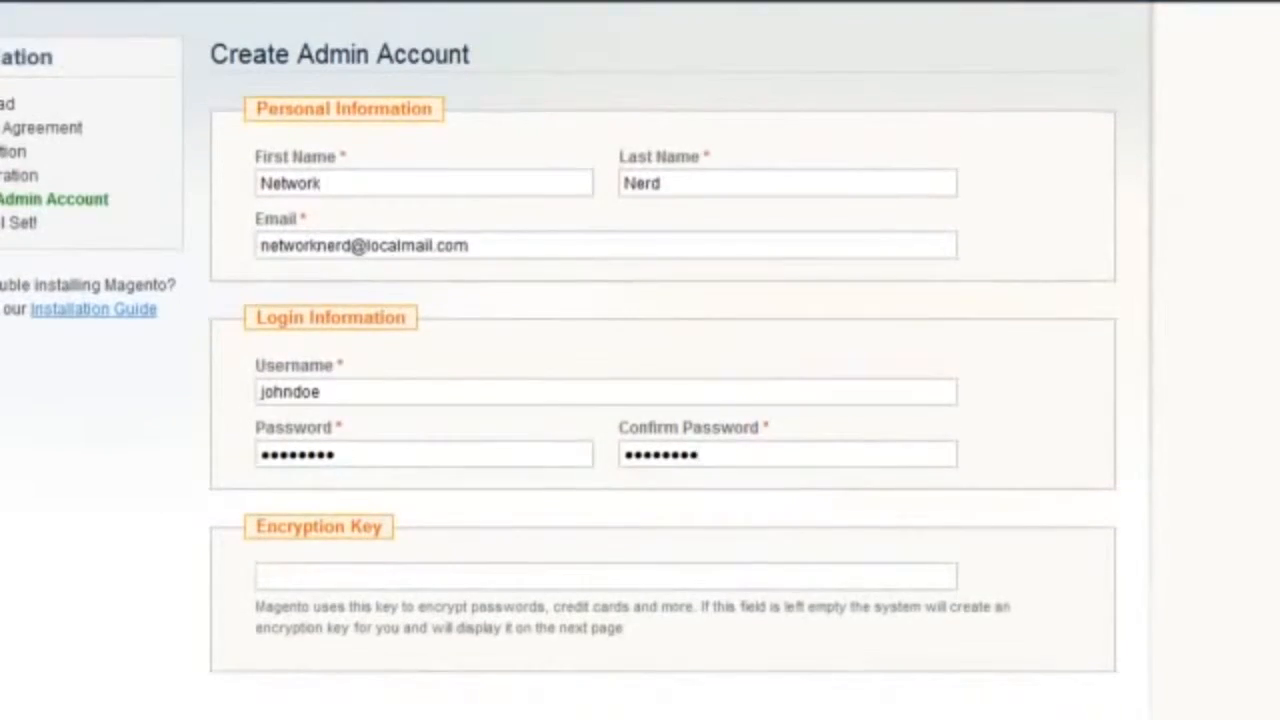
pyautogui.click(1060, 583)
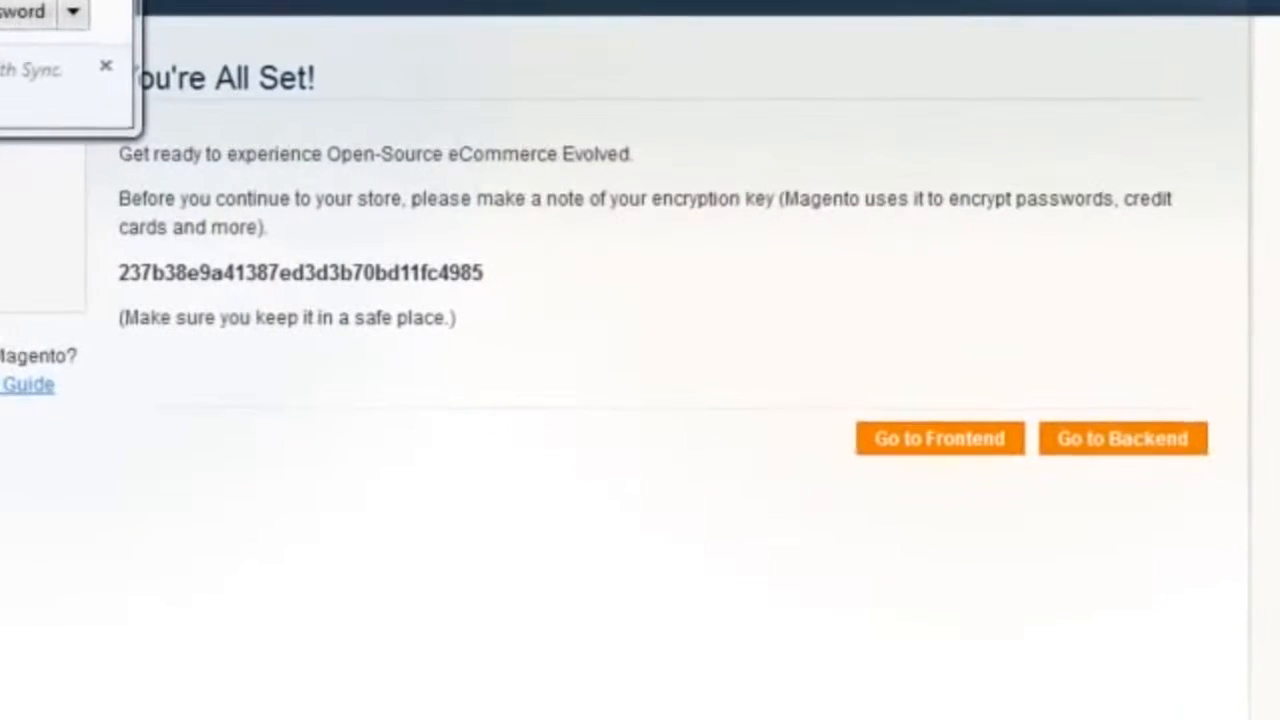
pyautogui.click(10, 12)
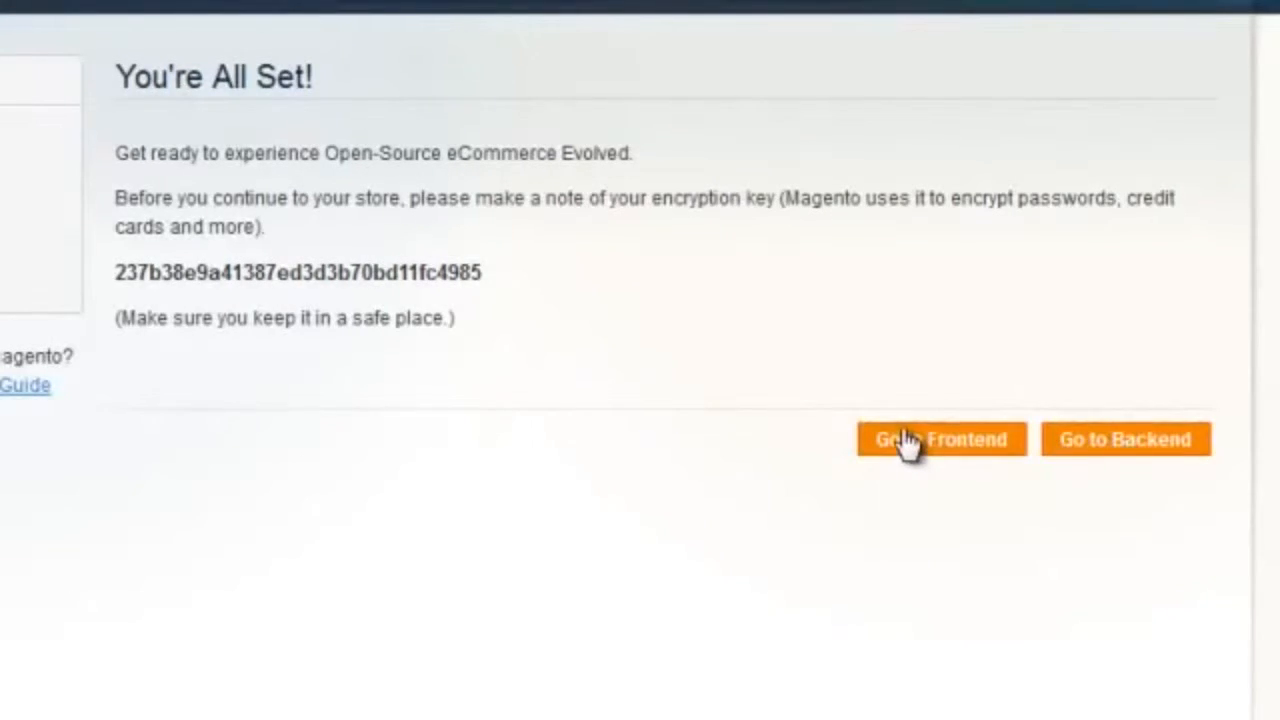
# Step: Go to the store's backend and log in to the Admin Panel with the admin username and password
pyautogui.click(1131, 449)
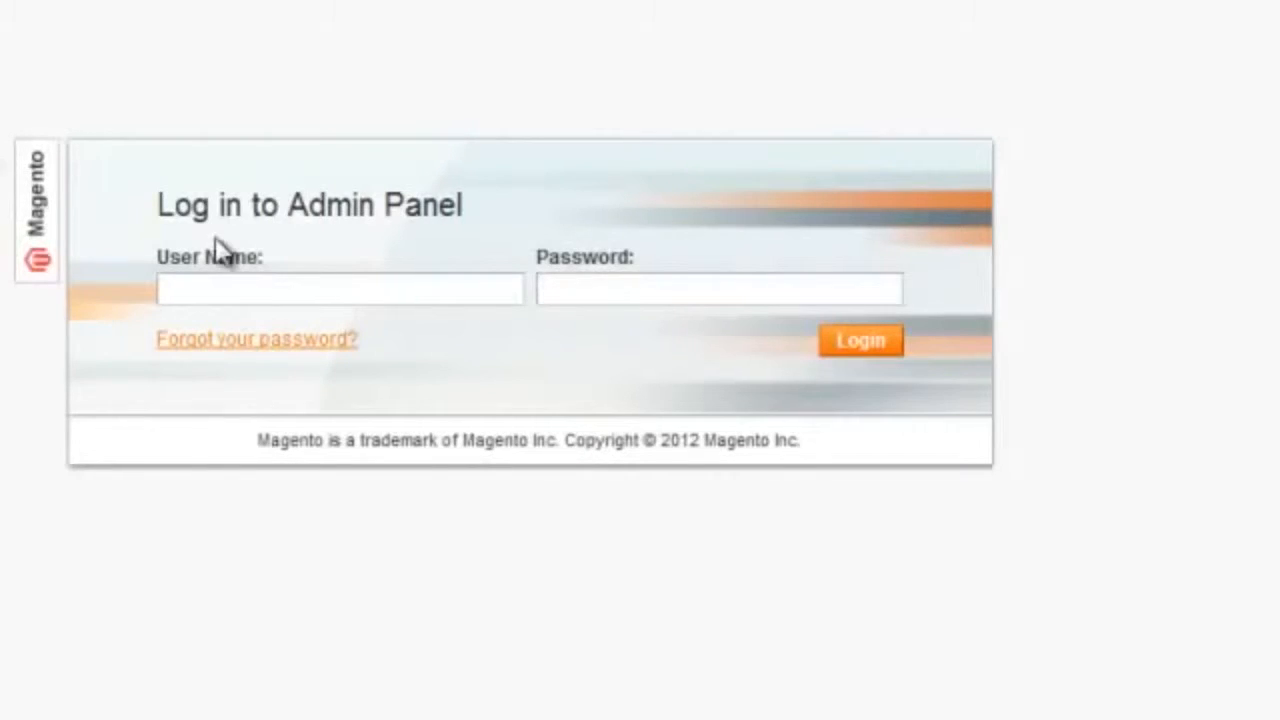
pyautogui.write('johndoe')
pyautogui.press('Tab')
pyautogui.write('••••••••')
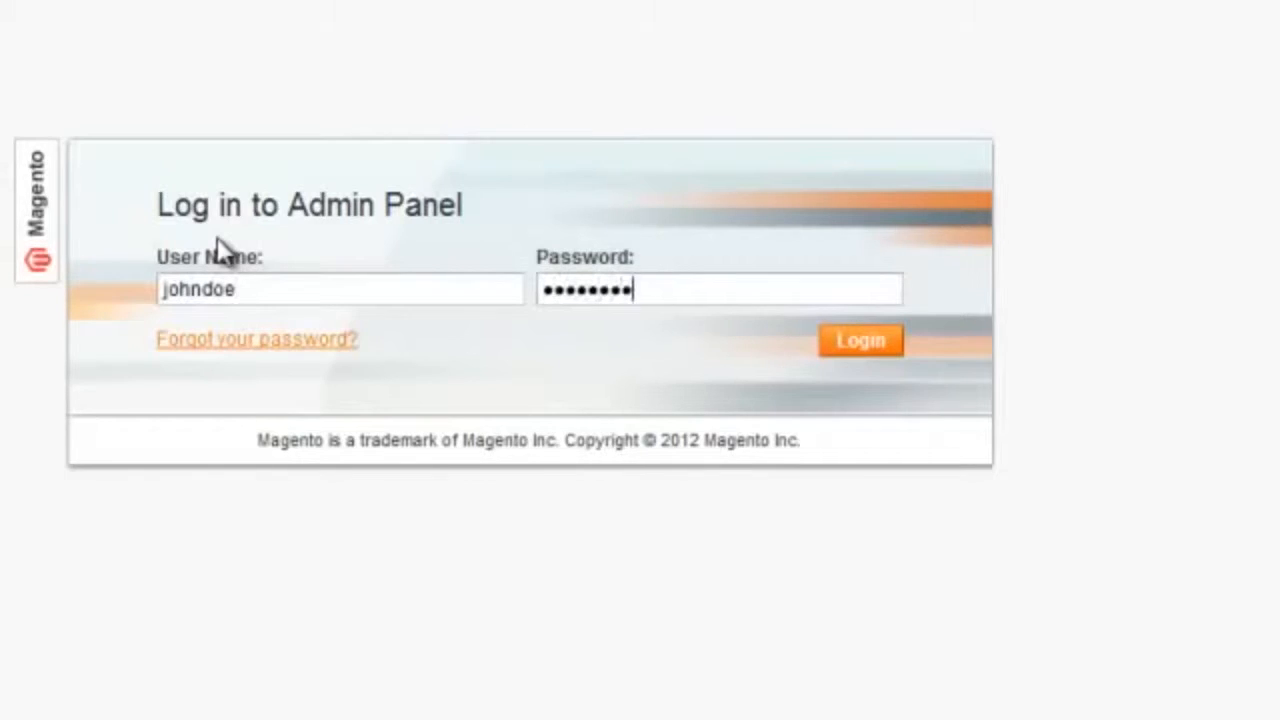
pyautogui.press('Return')
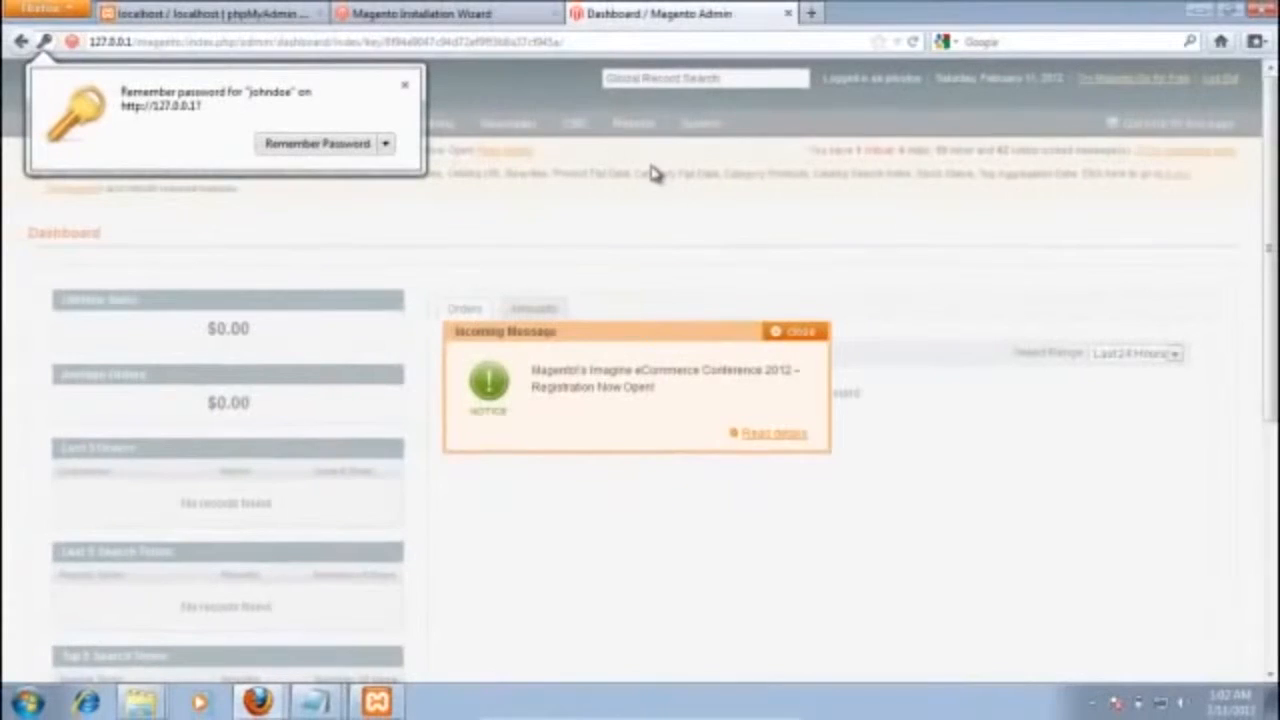
# Step: Dismiss the password-saving prompt and the incoming message notice, and open the Admin Panel's messages inbox
pyautogui.click(403, 85)
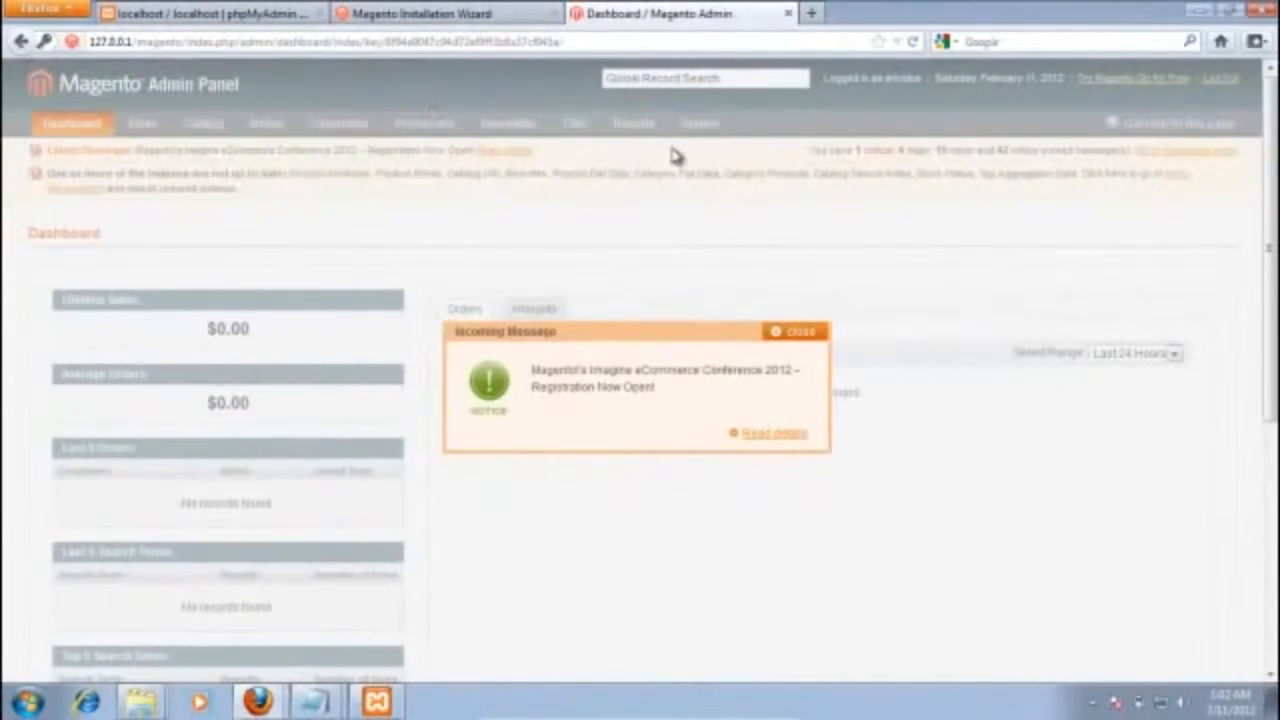
pyautogui.click(790, 331)
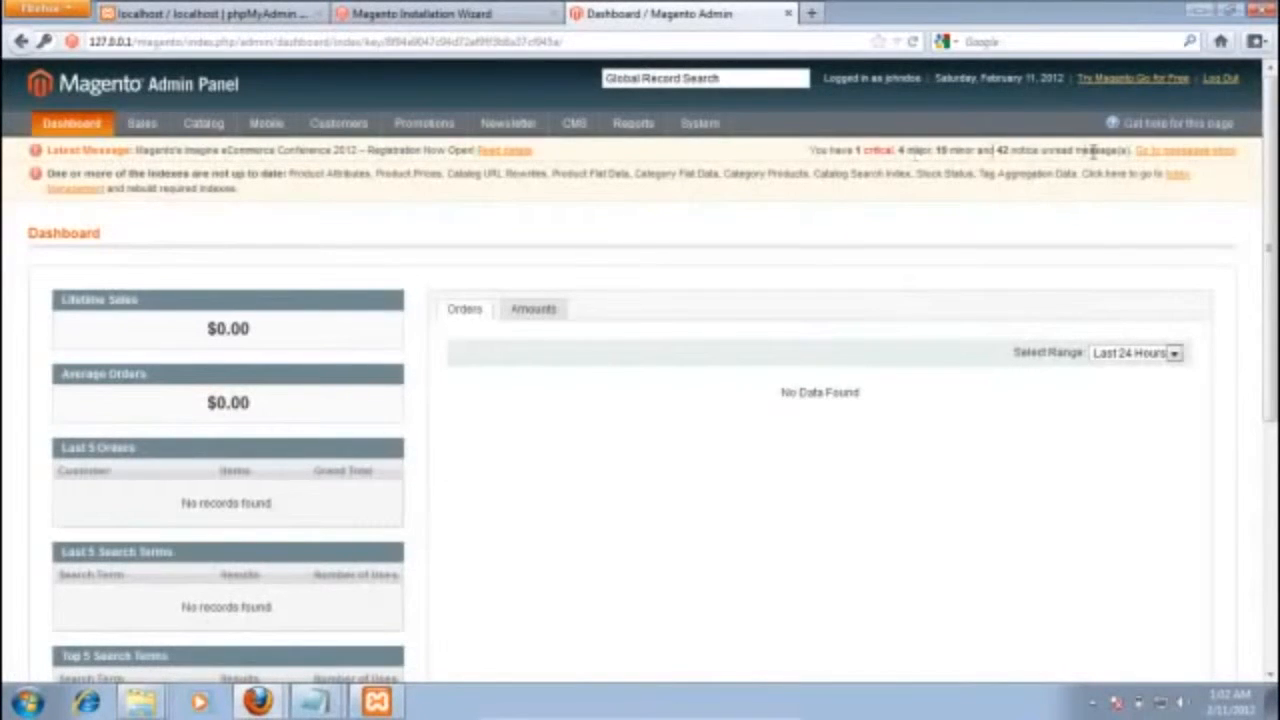
pyautogui.click(1213, 153)
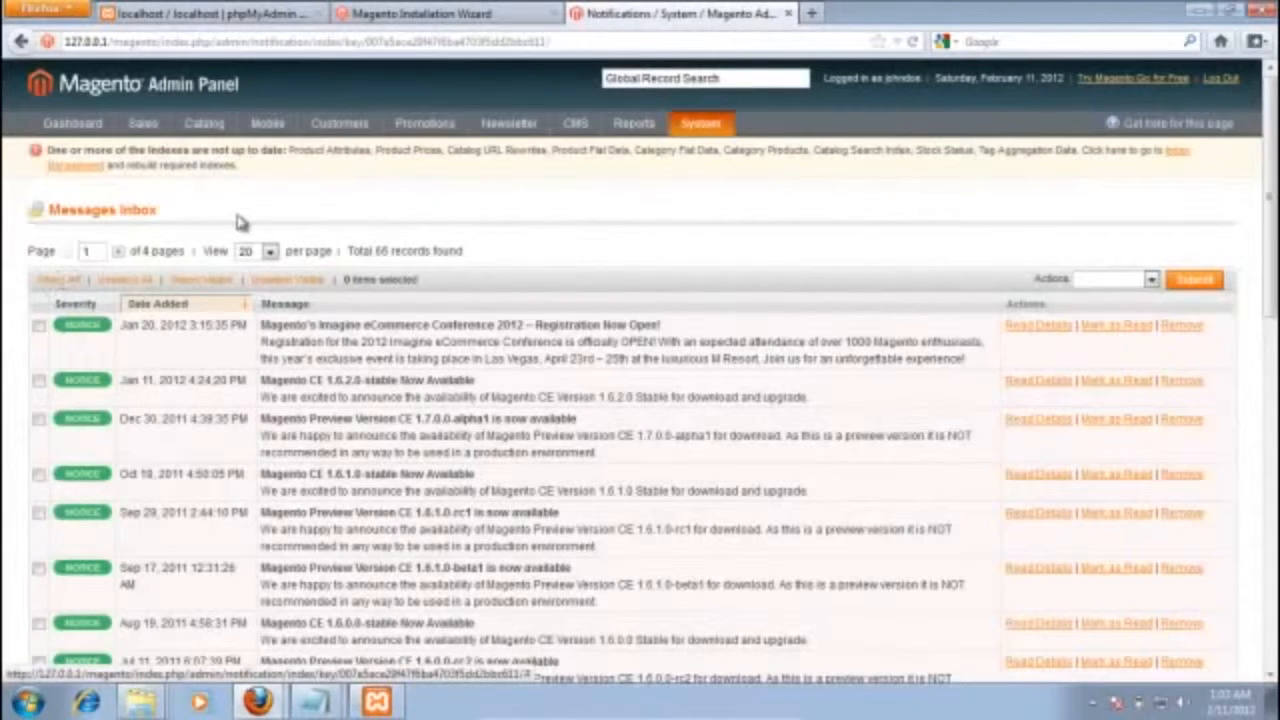
# Step: Select all messages in the Messages Inbox, apply the Remove action to them and confirm the removal
pyautogui.click(58, 281)
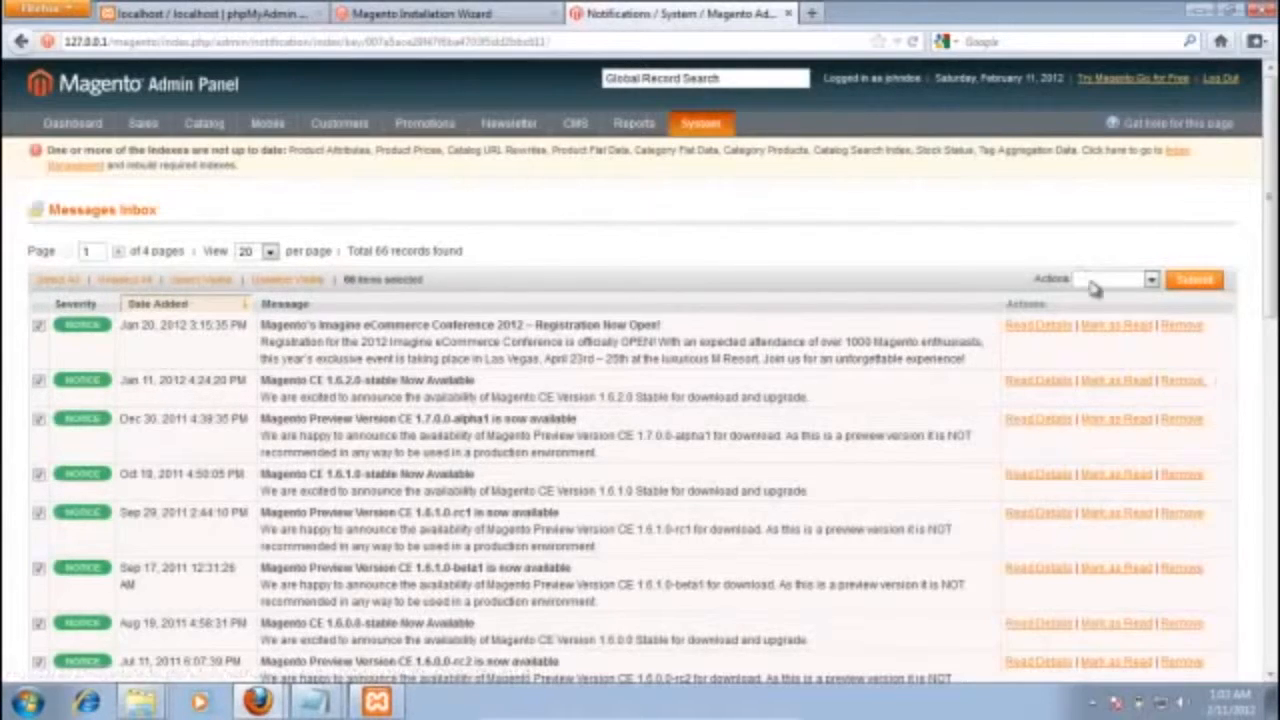
pyautogui.click(1152, 283)
pyautogui.click(1140, 320)
pyautogui.click(1195, 281)
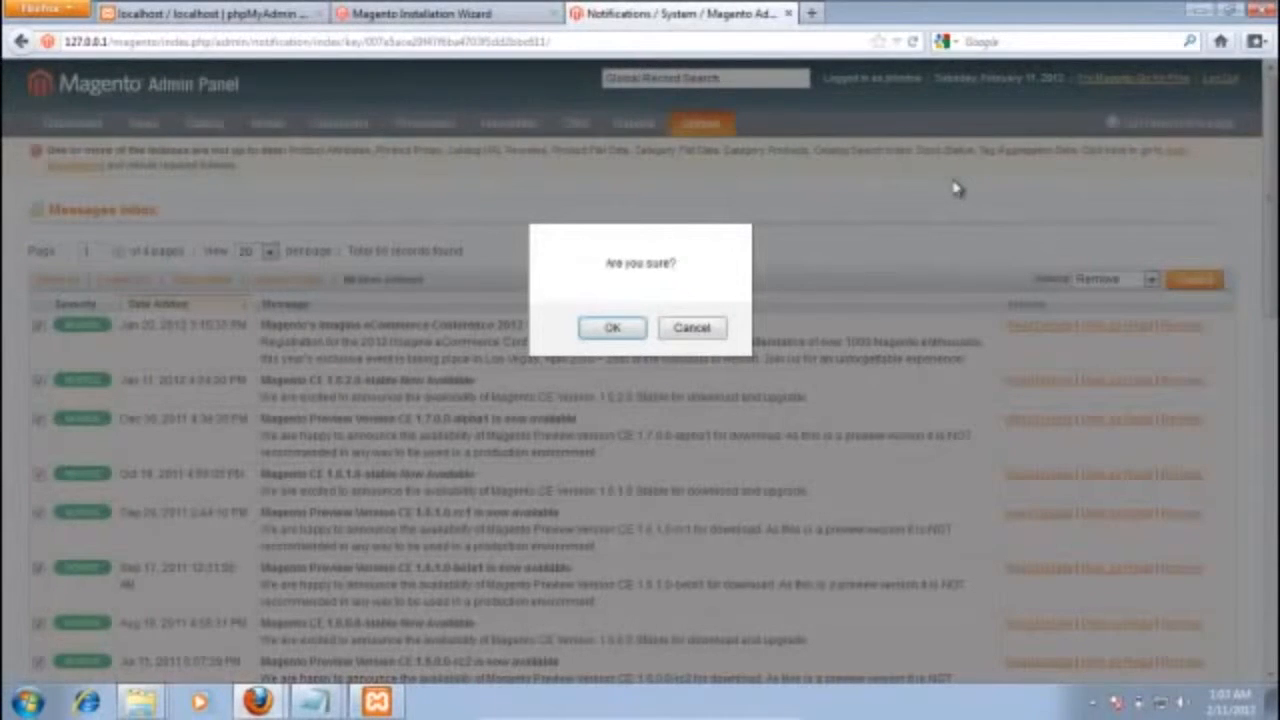
pyautogui.click(614, 328)
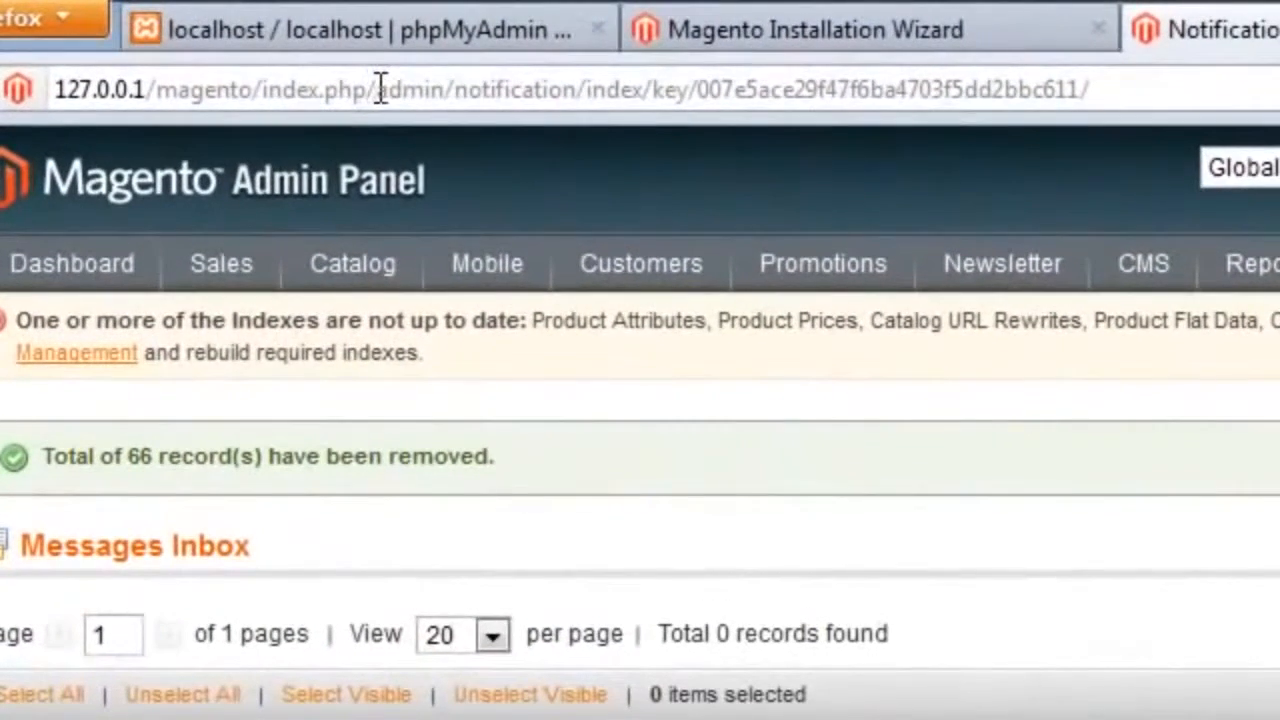
# Step: Shorten the page address to 127.0.0.1/magento/index.php to load the storefront, and look over its home page down to the footer
pyautogui.moveTo(378, 89); pyautogui.dragTo(1100, 60)
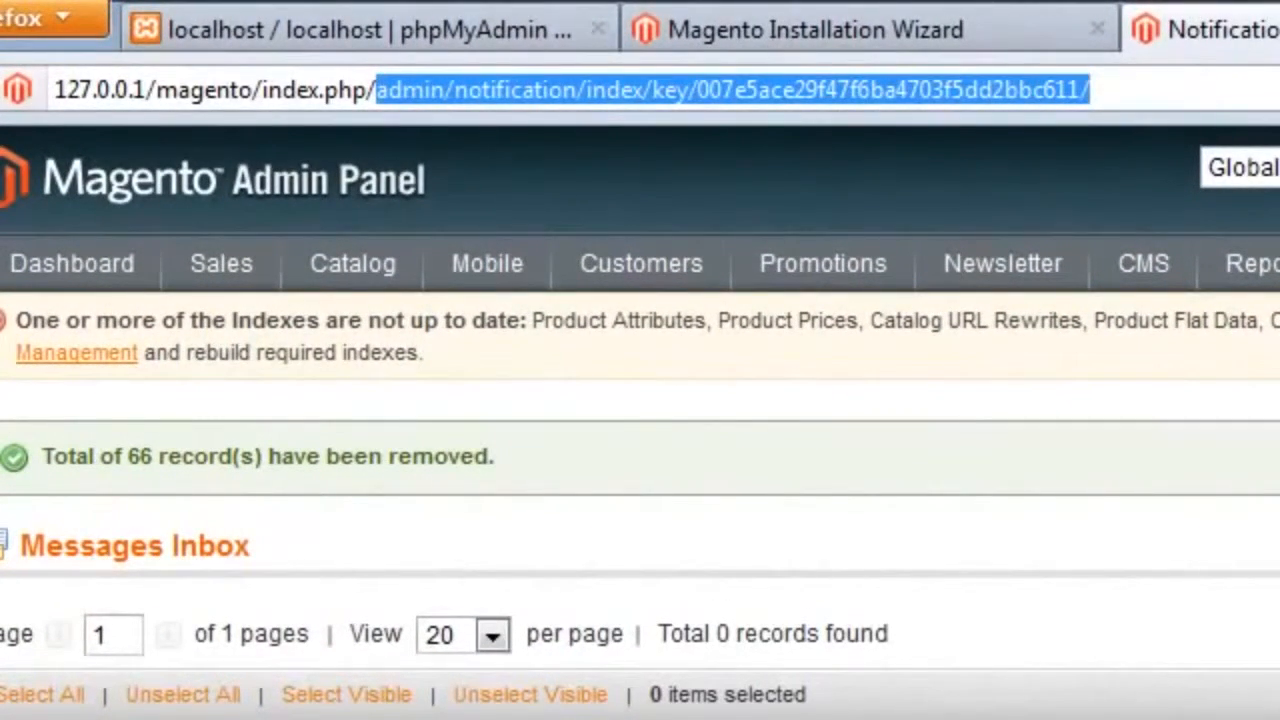
pyautogui.press('BackSpace')
pyautogui.press('BackSpace')
pyautogui.press('Return')
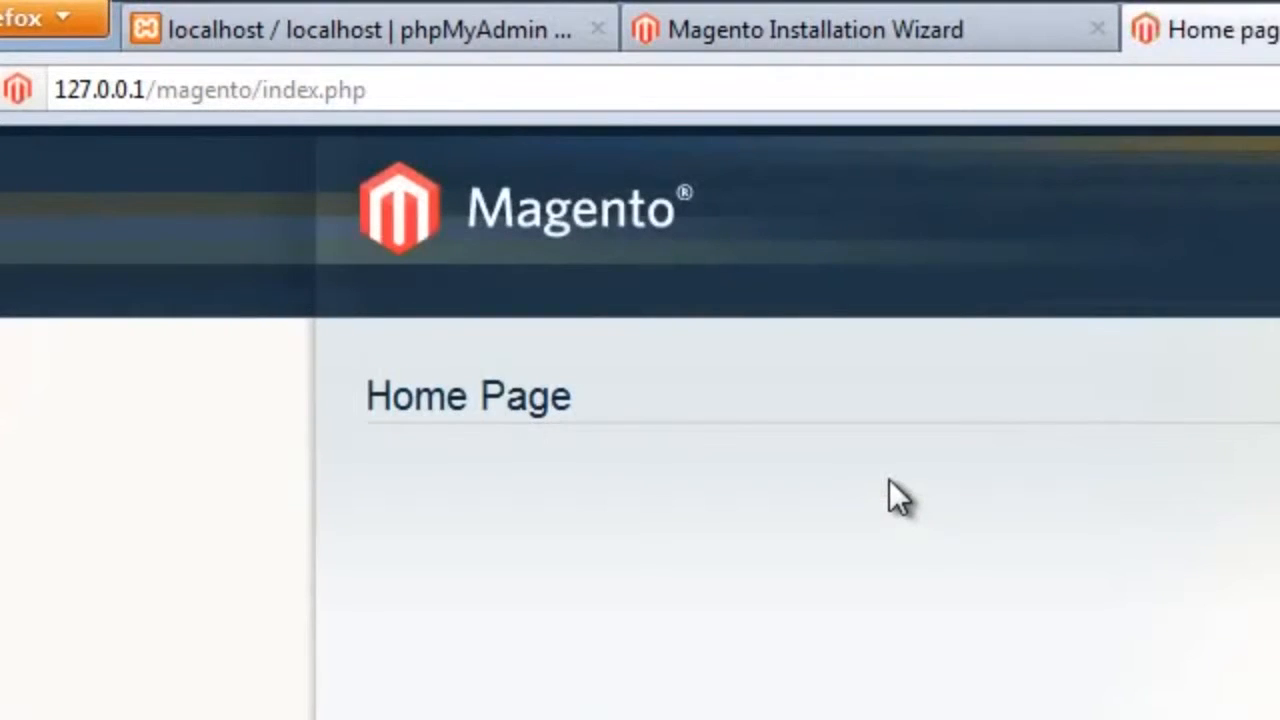
pyautogui.scroll(-5, 932, 338)
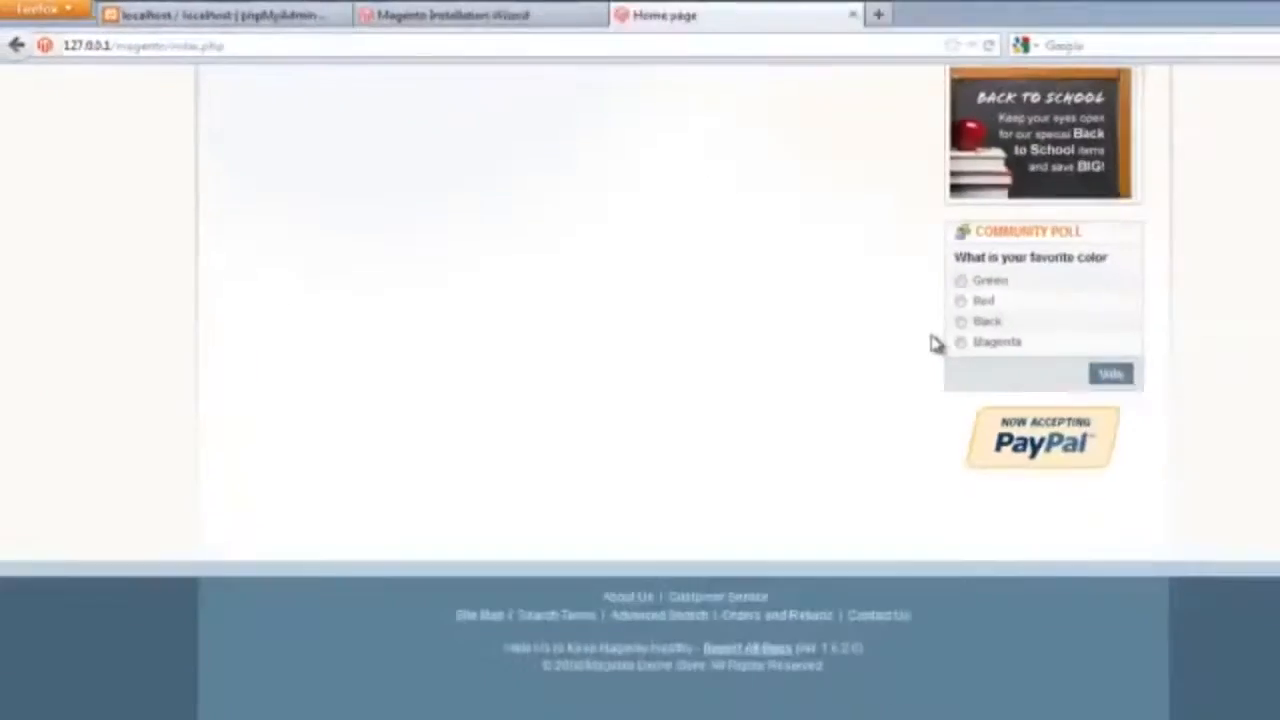
pyautogui.scroll(5, 862, 308)
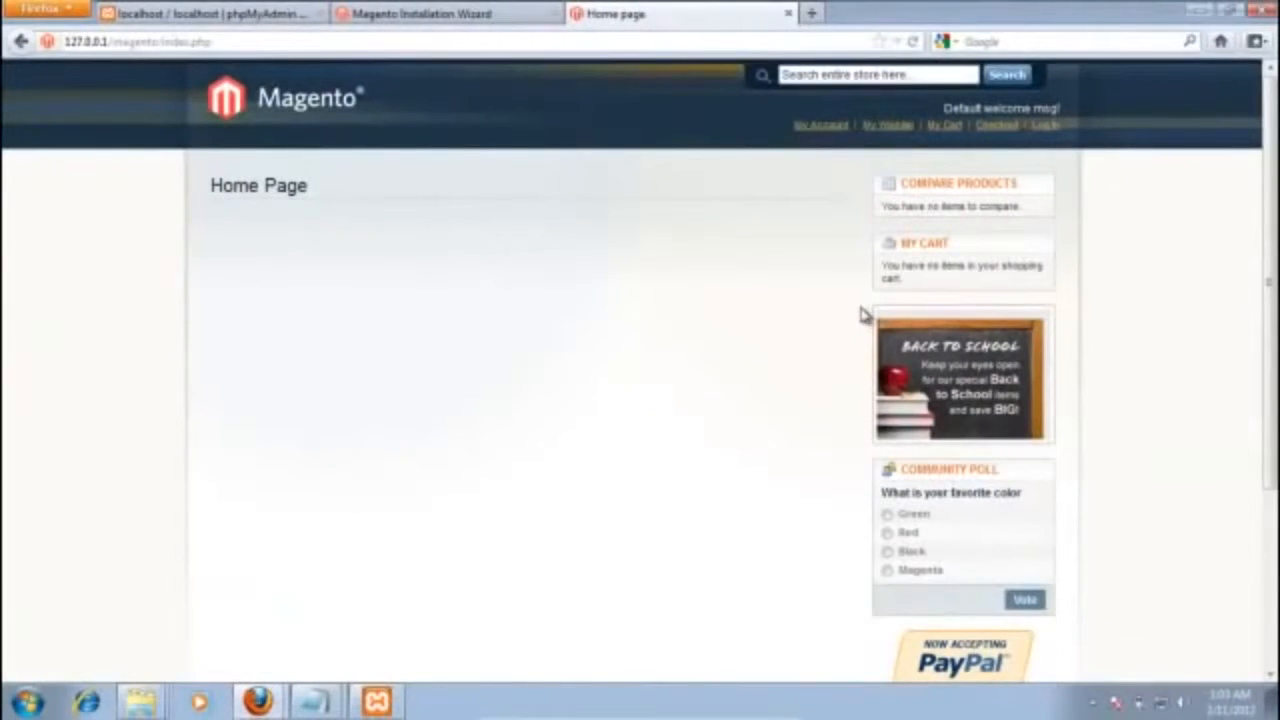